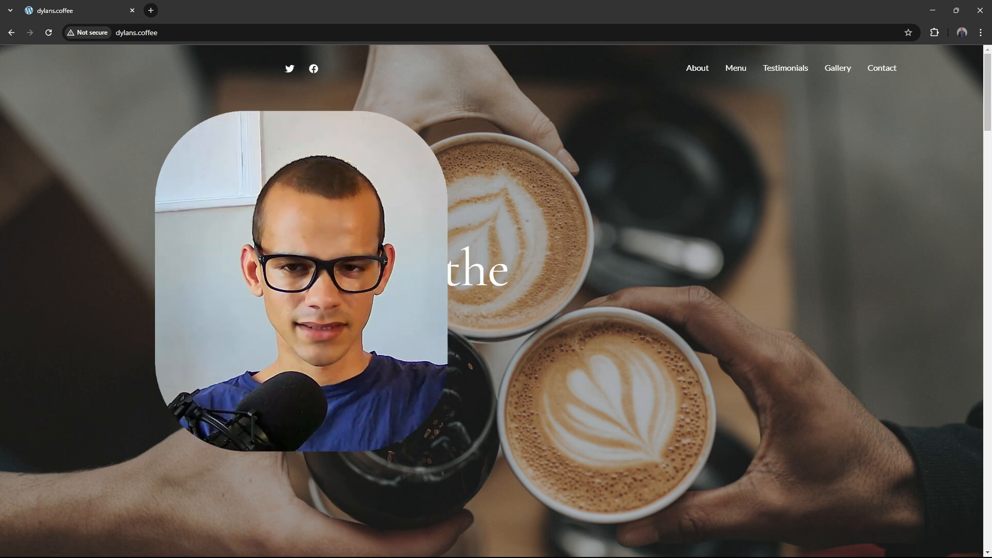
{"action": "key", "text": "alt+Tab"}
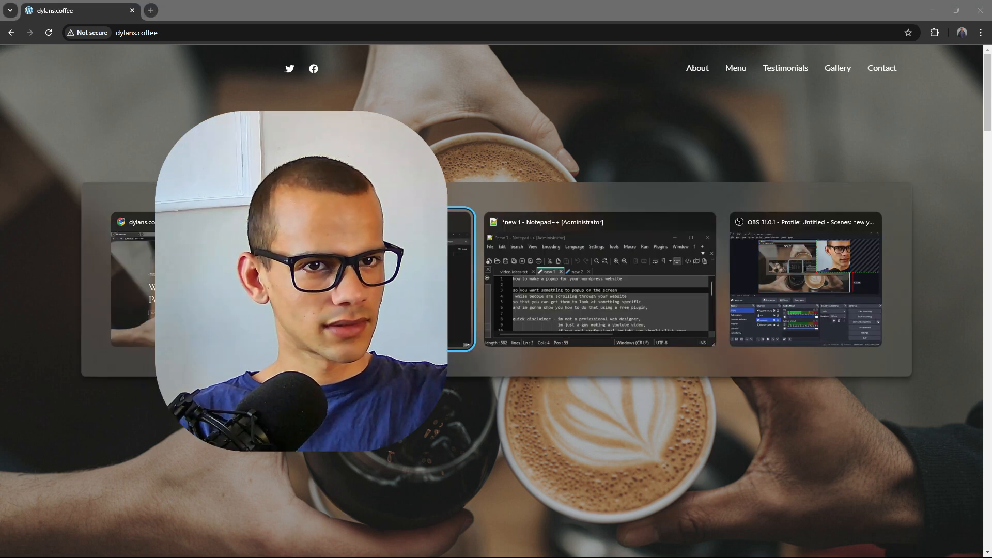
{"action": "key", "text": "Escape"}
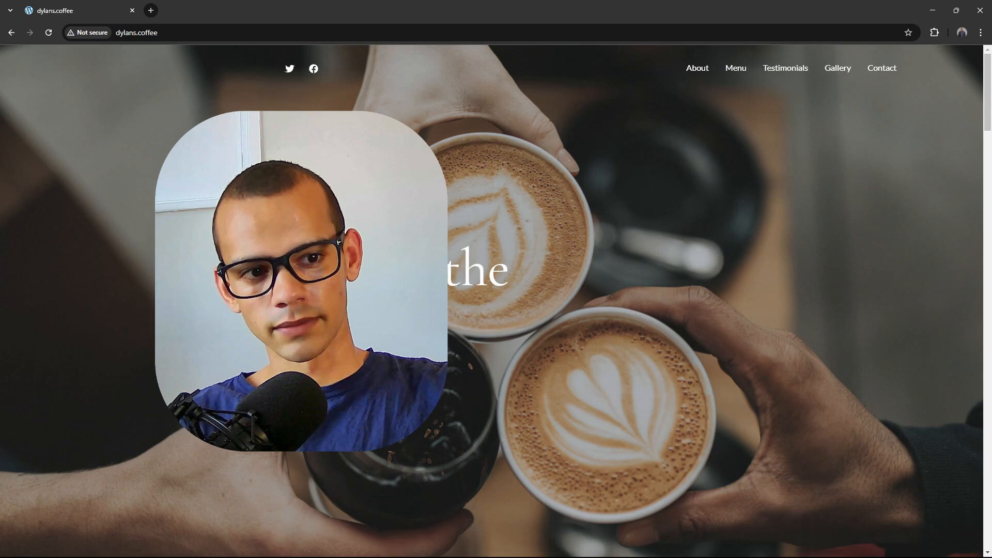
- Look through the coffee shop's homepage, from the hero section down to the food and drink items and back
{"action": "scroll", "coordinate": [574, 270], "scroll_direction": "down", "scroll_amount": 3}
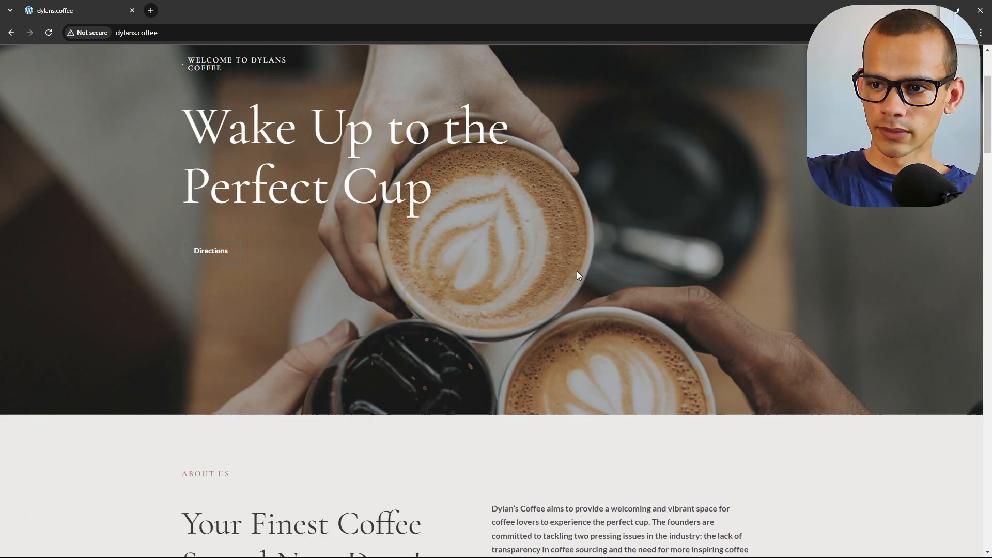
{"action": "scroll", "coordinate": [577, 271], "scroll_direction": "down", "scroll_amount": 20}
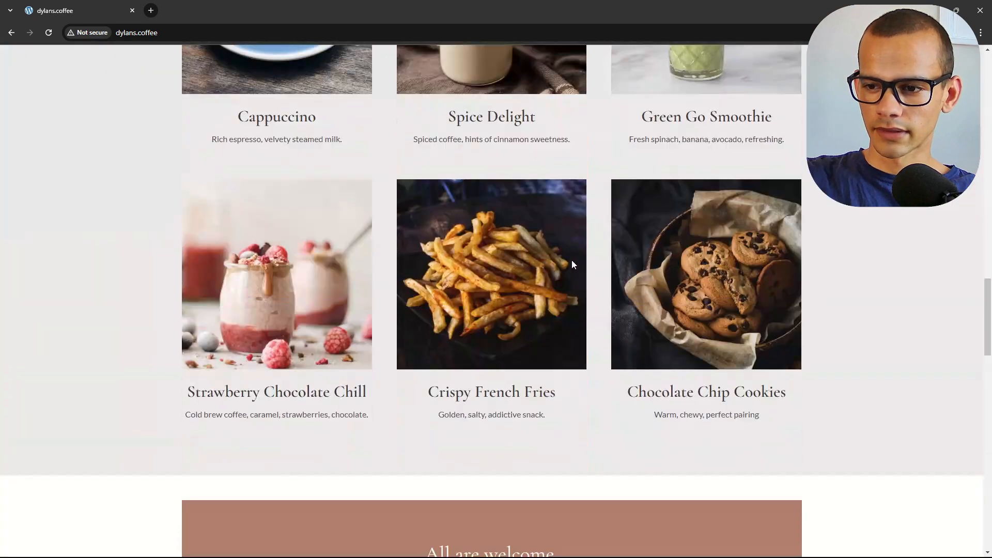
{"action": "scroll", "coordinate": [571, 260], "scroll_direction": "up", "scroll_amount": 20}
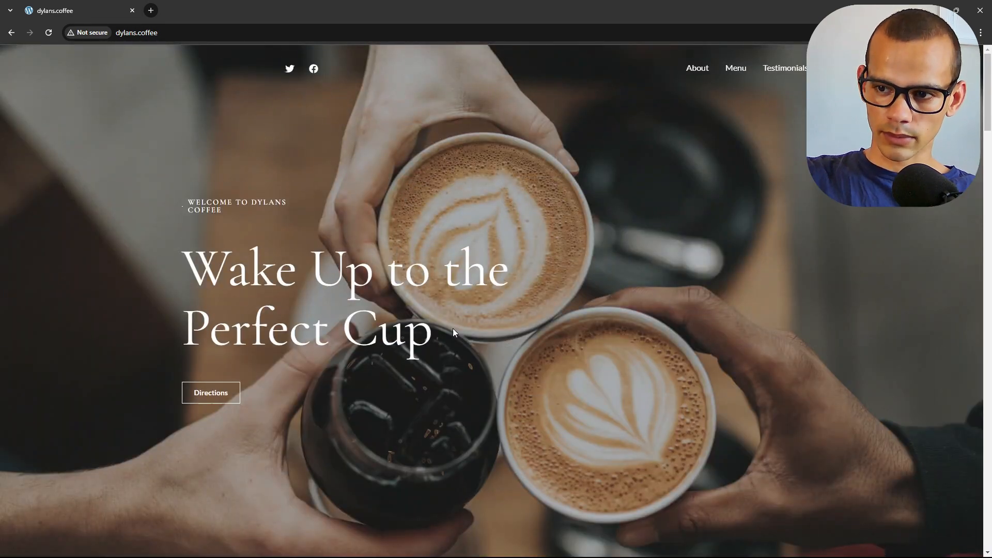
{"action": "scroll", "coordinate": [476, 339], "scroll_direction": "down", "scroll_amount": 20}
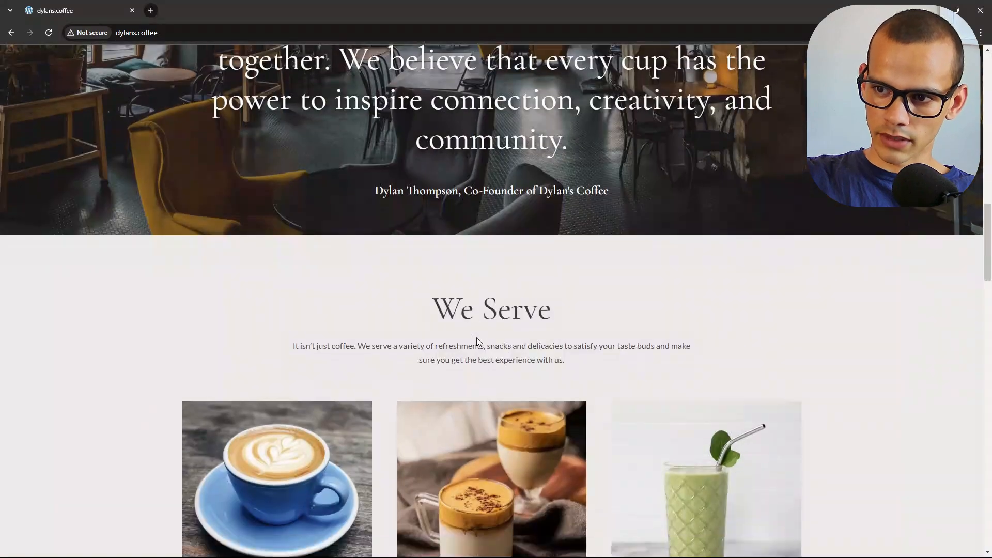
{"action": "scroll", "coordinate": [477, 331], "scroll_direction": "down", "scroll_amount": 3}
{"action": "scroll", "coordinate": [478, 332], "scroll_direction": "up", "scroll_amount": 12}
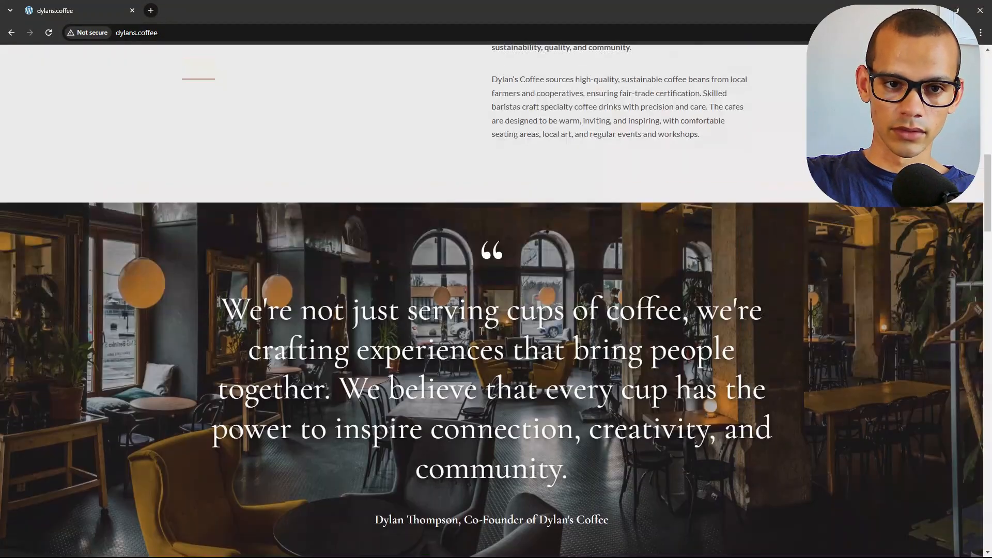
{"action": "scroll", "coordinate": [462, 317], "scroll_direction": "up", "scroll_amount": 5}
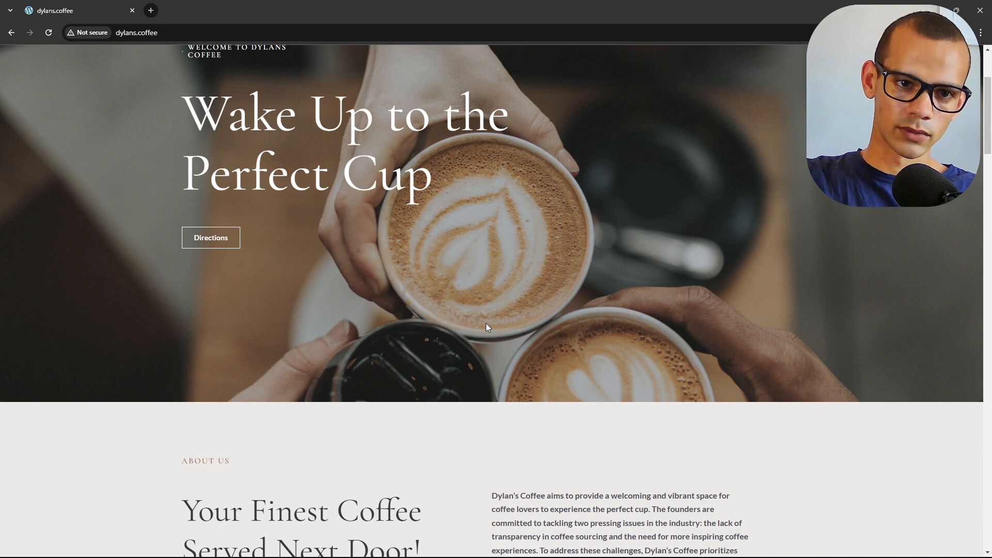
{"action": "scroll", "coordinate": [465, 326], "scroll_direction": "up", "scroll_amount": 3}
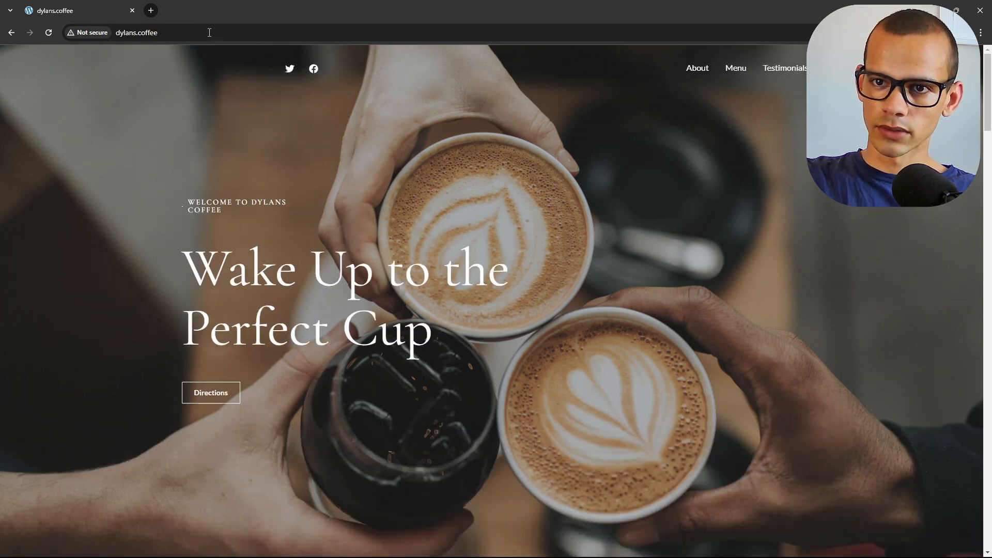
- Open the site's WordPress dashboard through the address dylans.coffee/login
{"action": "left_click", "coordinate": [187, 37]}
{"action": "left_click", "coordinate": [187, 36]}
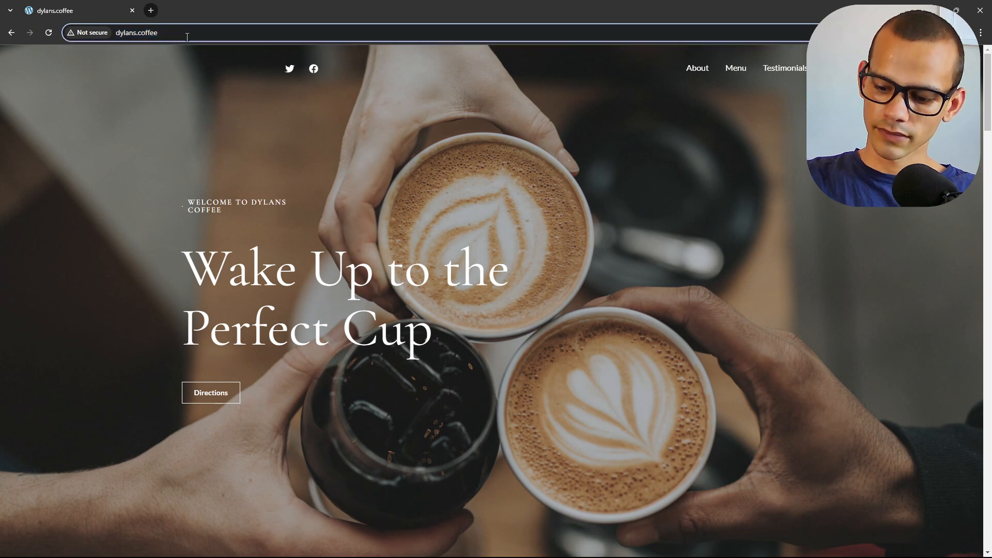
{"action": "type", "text": "/login"}
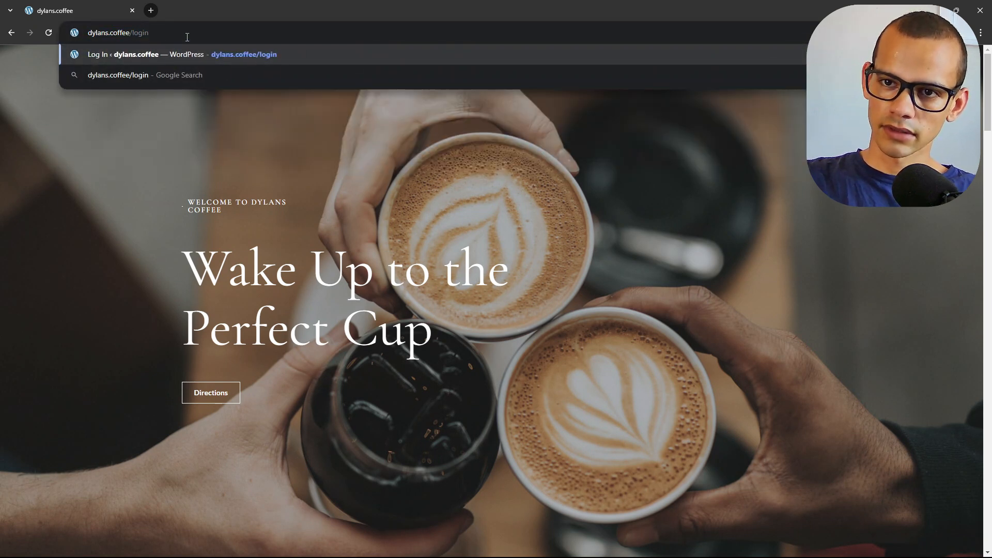
{"action": "key", "text": "Return"}
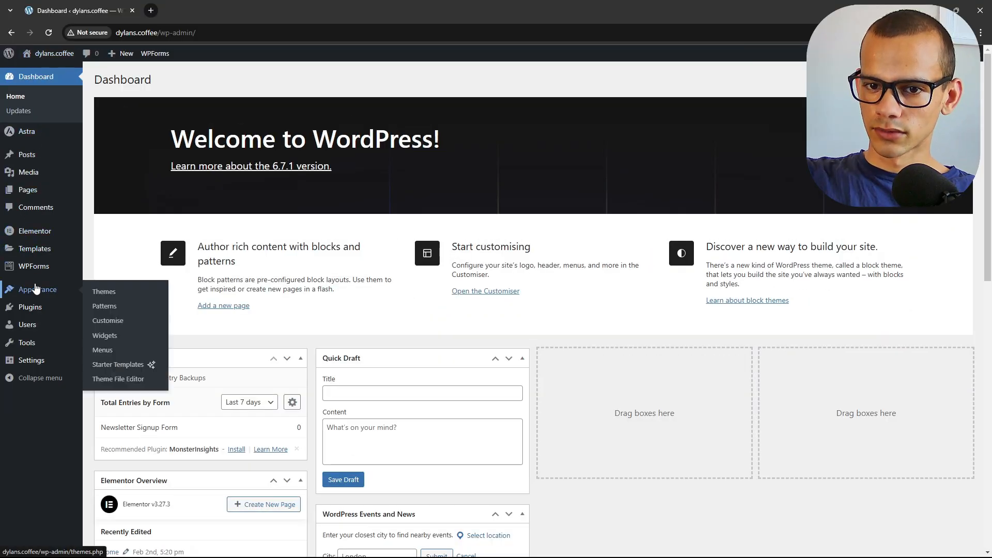
- Go to the page for adding new plugins and search the directory for "popup maker"
{"action": "mouse_move", "coordinate": [33, 308]}
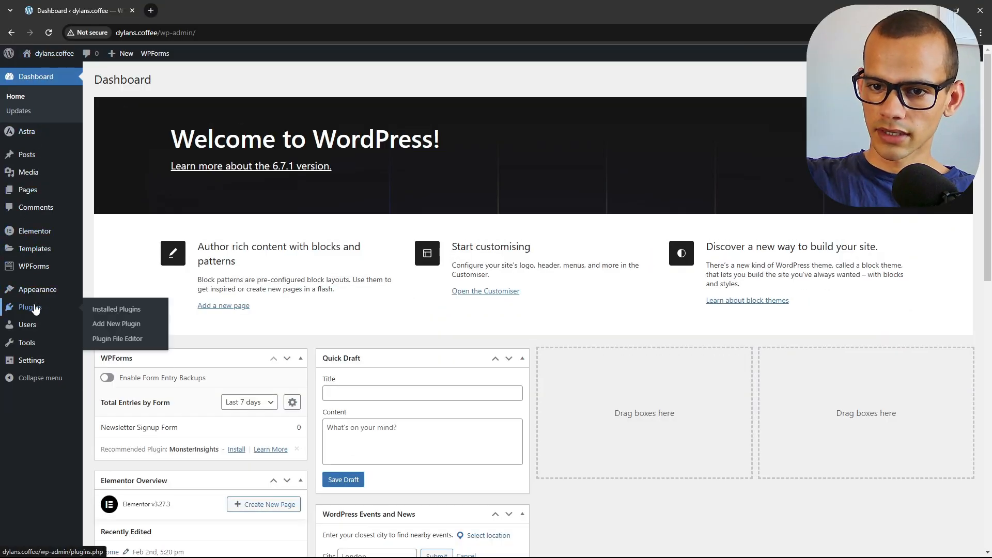
{"action": "left_click", "coordinate": [108, 329]}
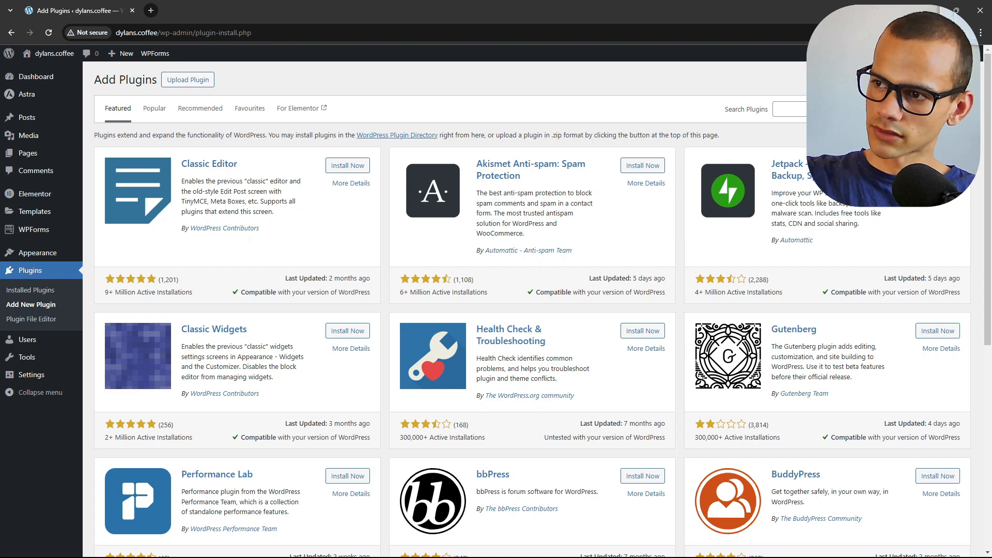
{"action": "left_click", "coordinate": [788, 109]}
{"action": "type", "text": "pop"}
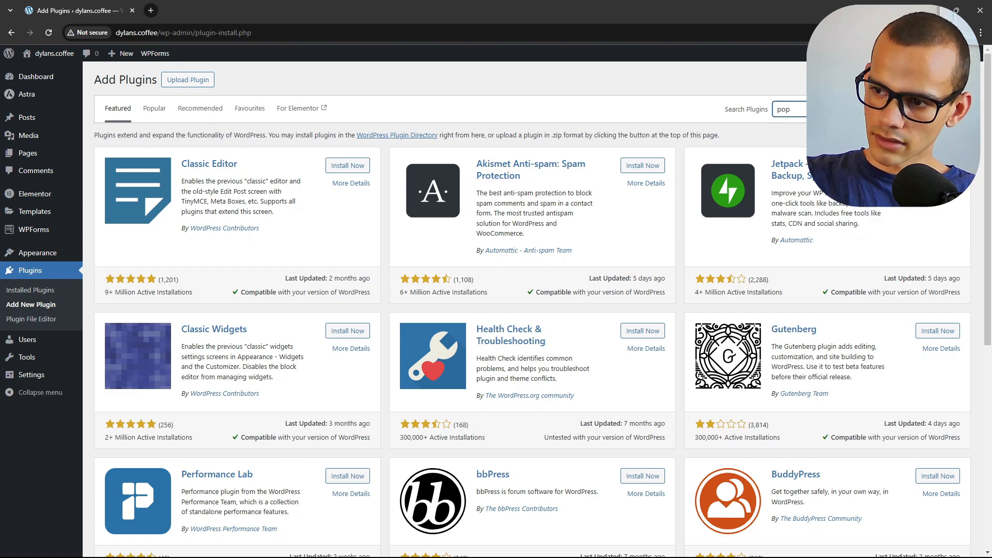
{"action": "type", "text": "up"}
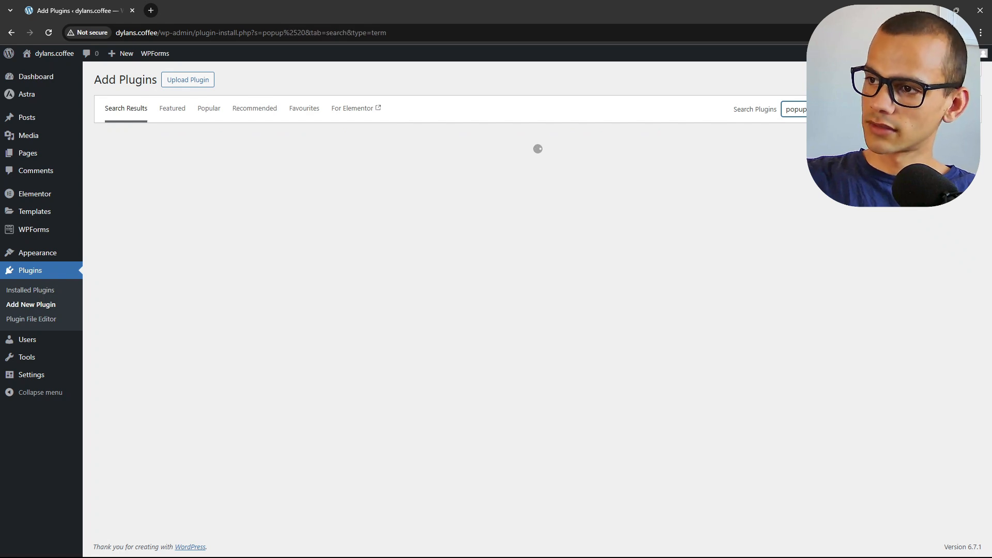
{"action": "type", "text": " maker"}
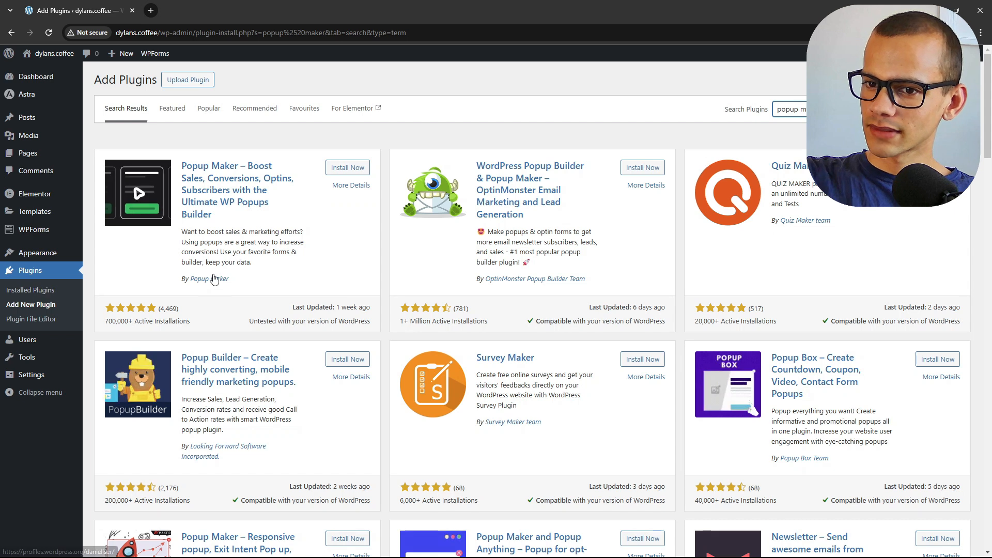
- Install and activate the Popup Maker plugin published by Popup Maker
{"action": "left_click_drag", "start_coordinate": [228, 279], "coordinate": [183, 280]}
{"action": "left_click", "coordinate": [348, 167]}
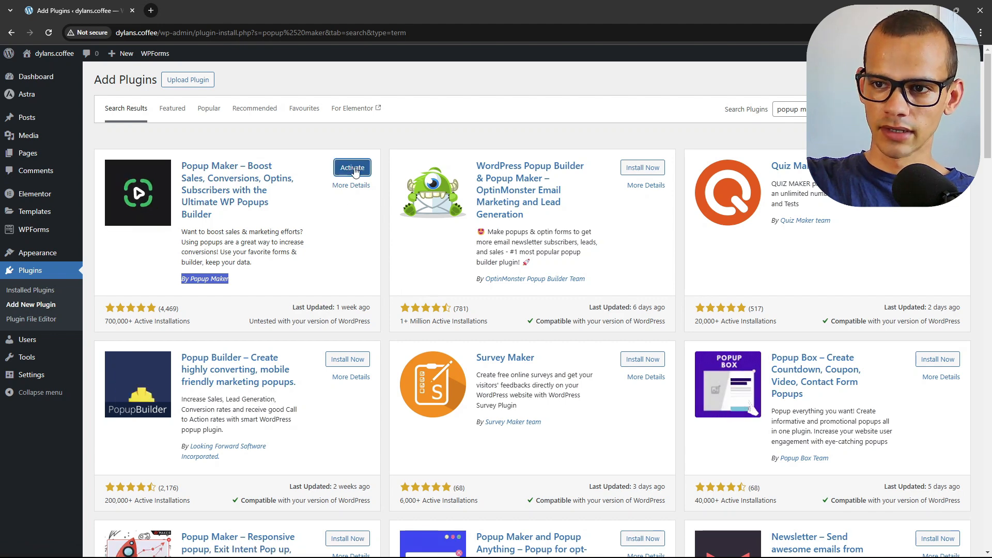
{"action": "left_click", "coordinate": [366, 174]}
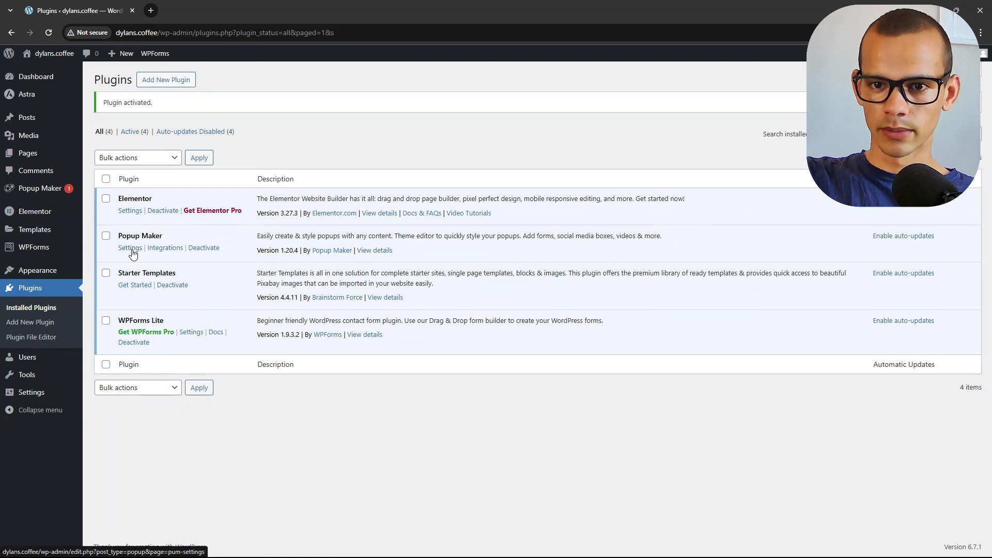
- Open Popup Maker's list of all popups and start creating a new popup
{"action": "mouse_move", "coordinate": [40, 193]}
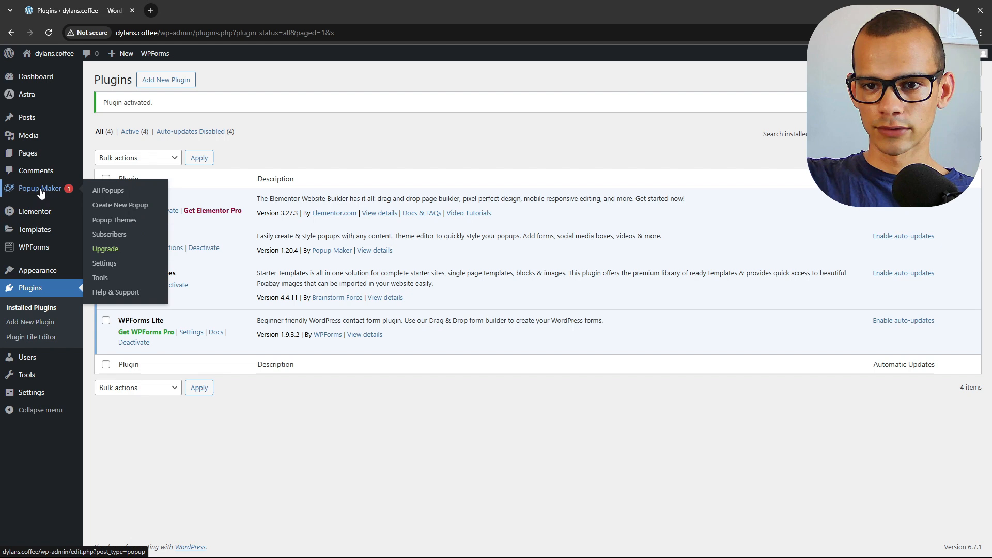
{"action": "left_click", "coordinate": [108, 190]}
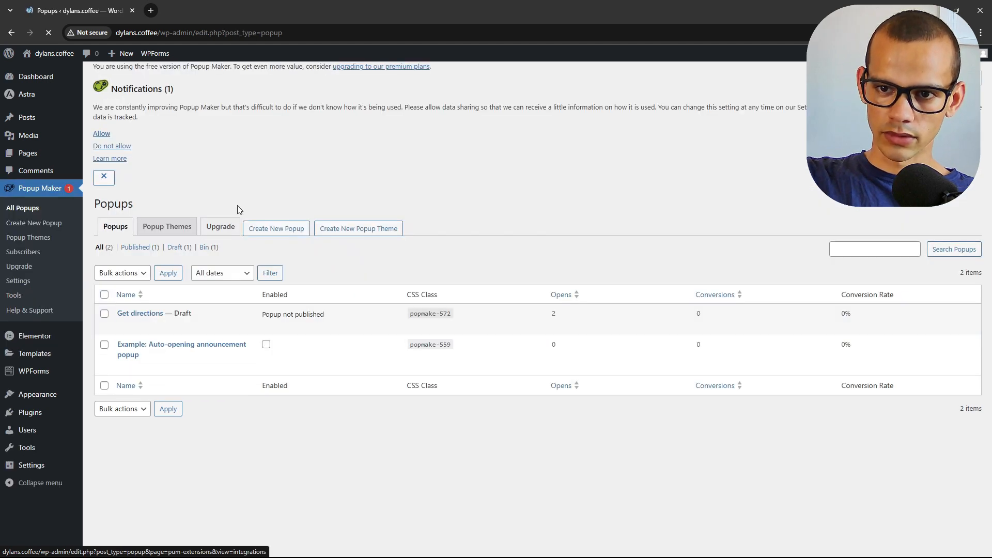
{"action": "left_click_drag", "start_coordinate": [338, 330], "coordinate": [104, 323]}
{"action": "left_click", "coordinate": [304, 336]}
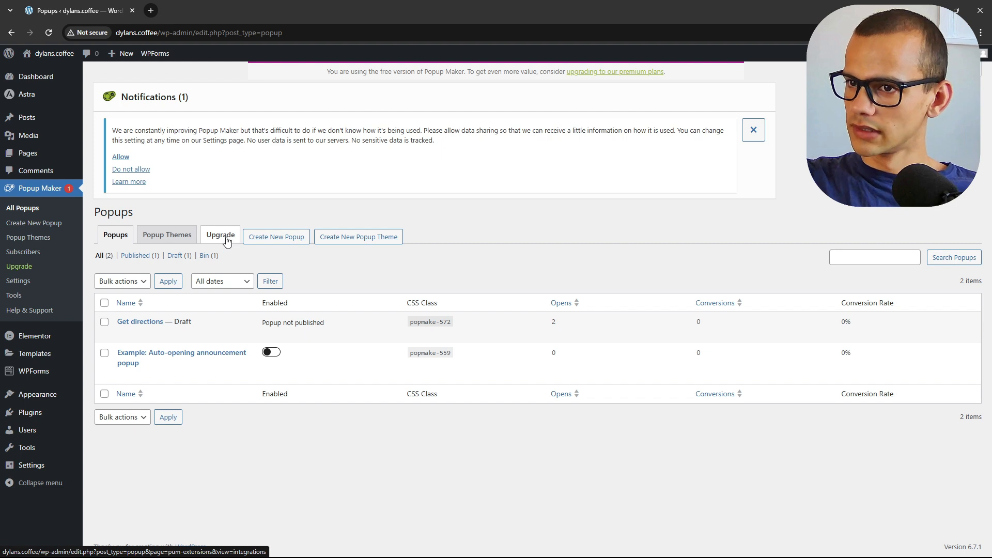
{"action": "left_click", "coordinate": [290, 240]}
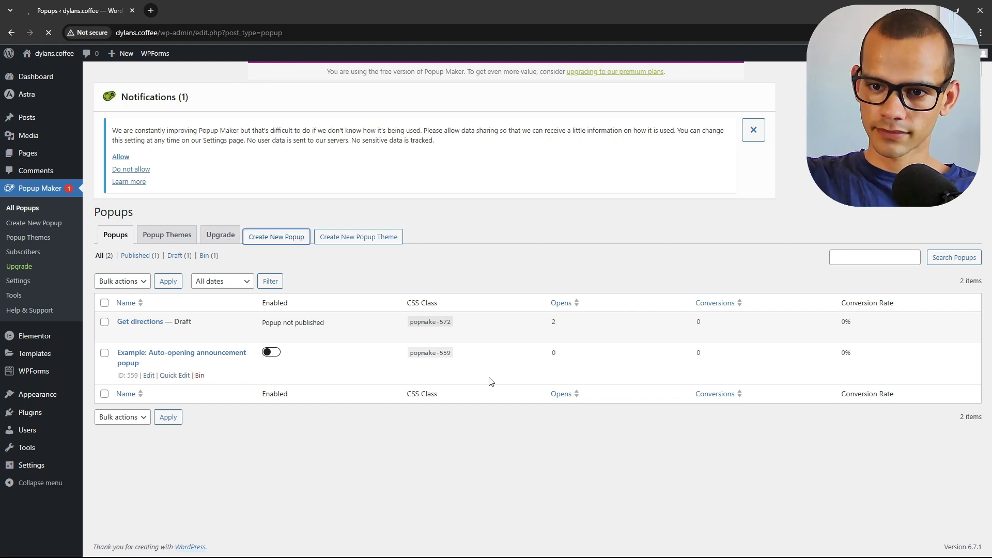
- Name the new popup "Get Directions 2"
{"action": "scroll", "coordinate": [489, 368], "scroll_direction": "down", "scroll_amount": 1}
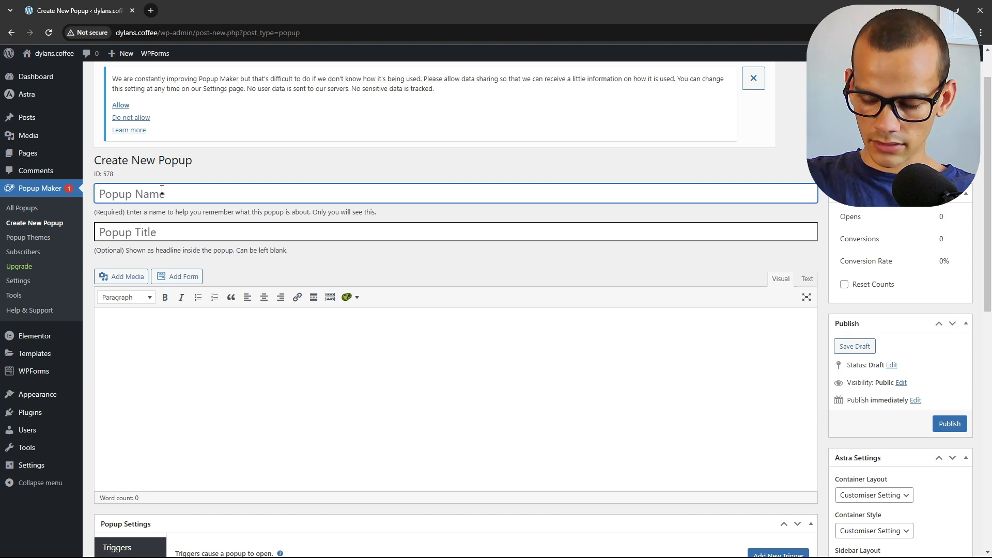
{"action": "type", "text": "Get "}
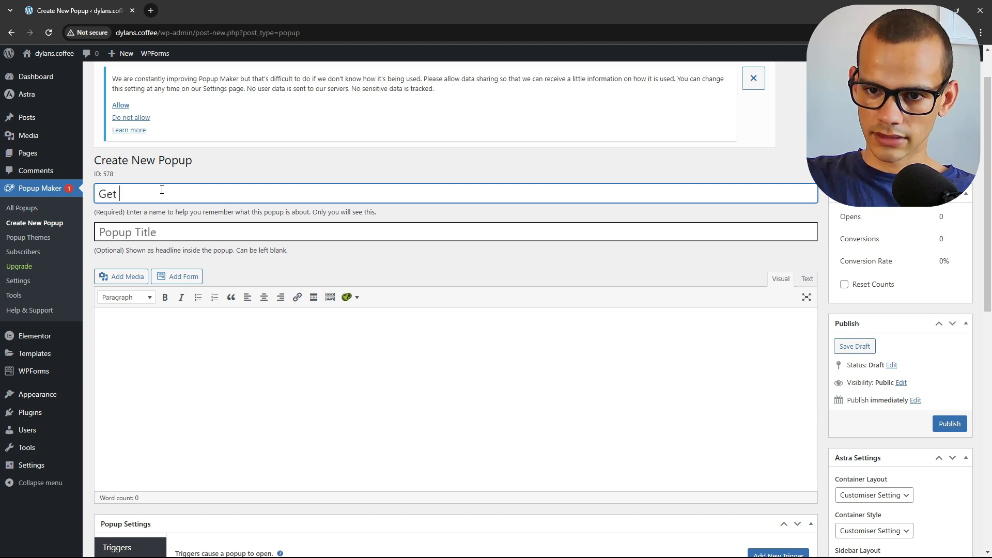
{"action": "type", "text": "Directions"}
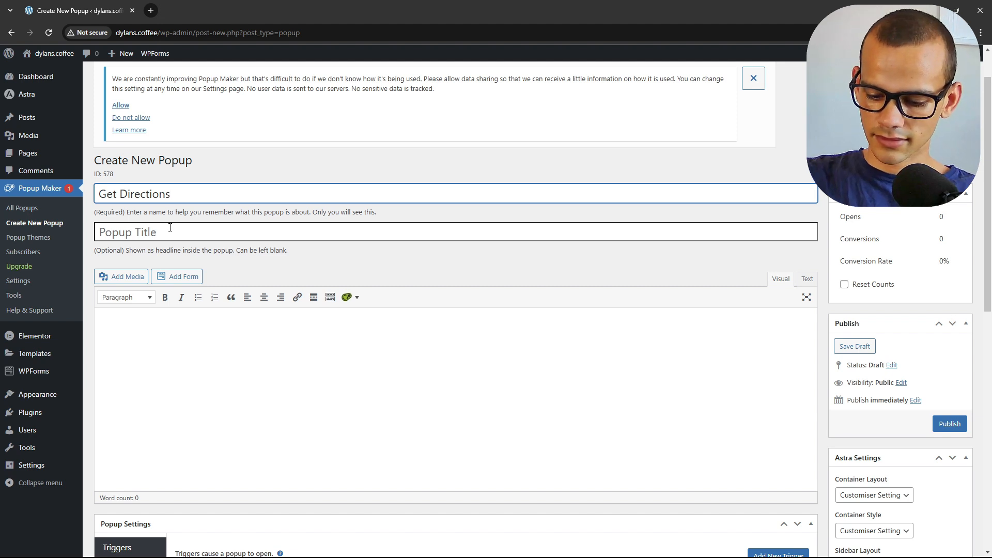
{"action": "type", "text": "2"}
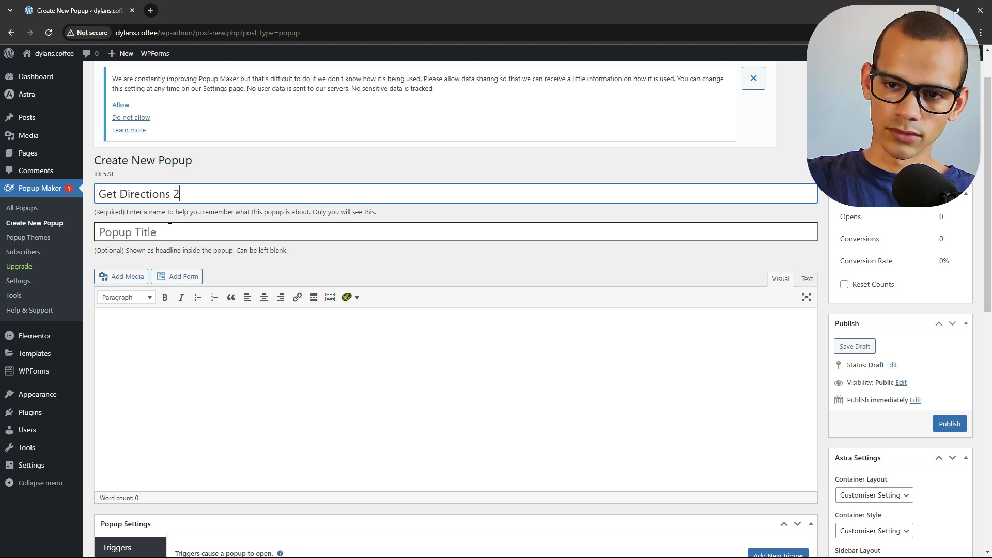
- Set the popup's title to "Get Directions Now"
{"action": "left_click", "coordinate": [162, 231]}
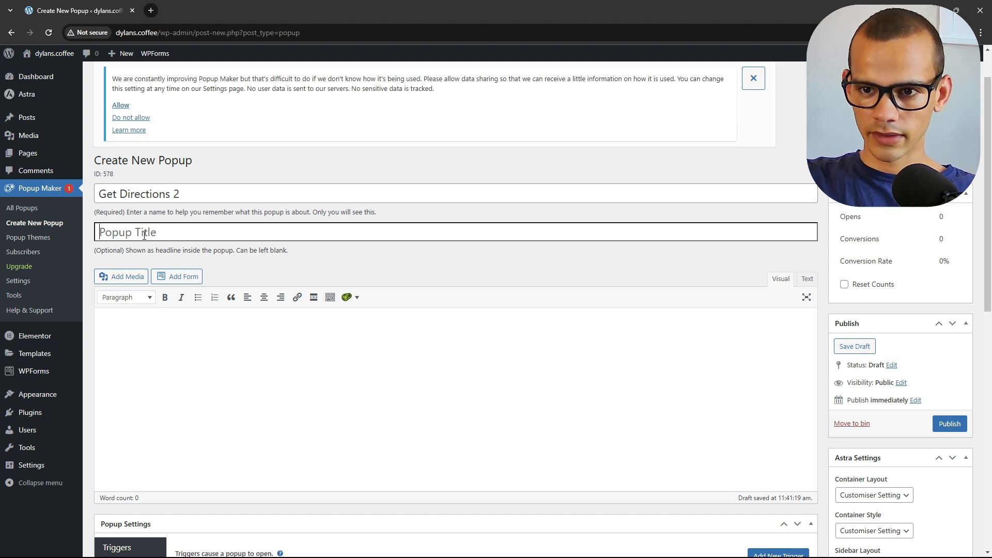
{"action": "type", "text": "Get "}
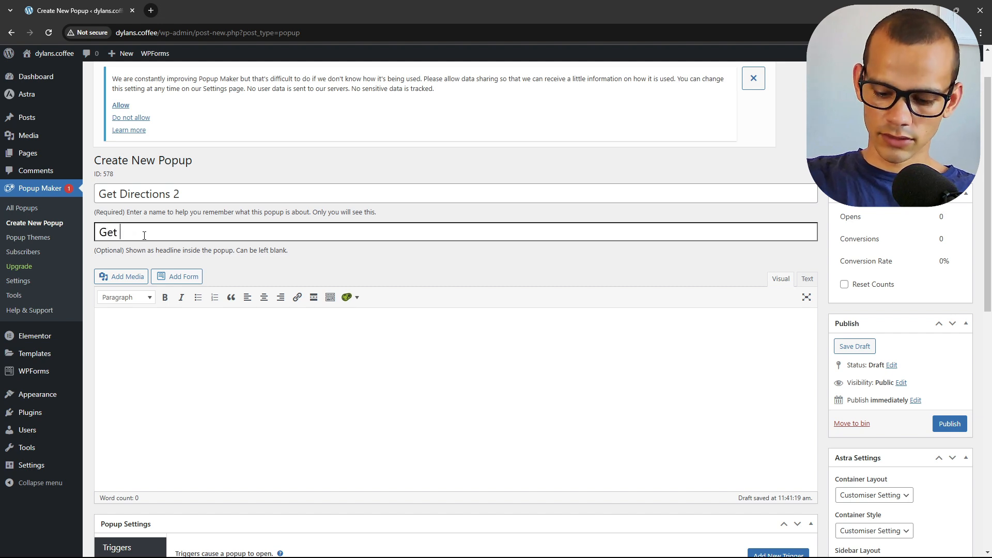
{"action": "type", "text": "Directions"}
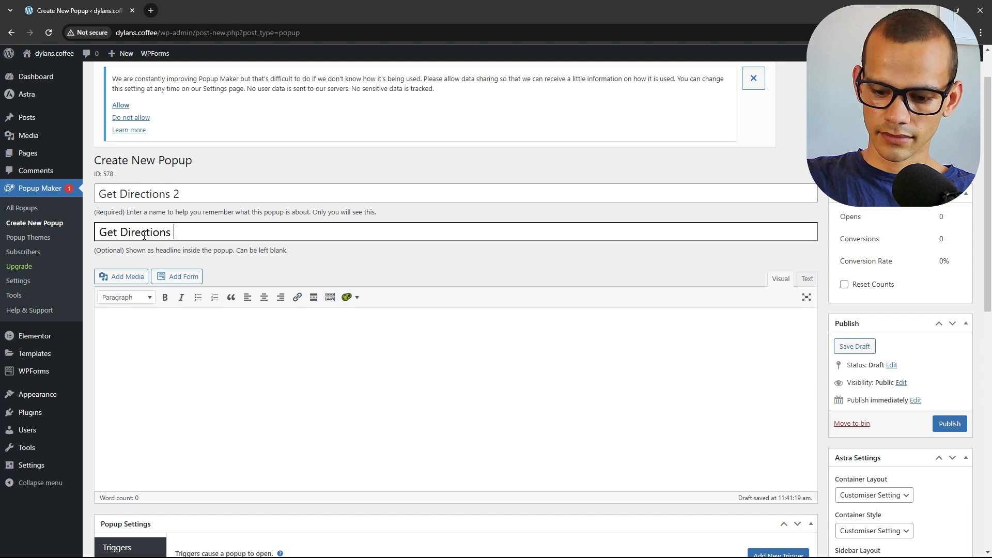
{"action": "type", "text": " Now"}
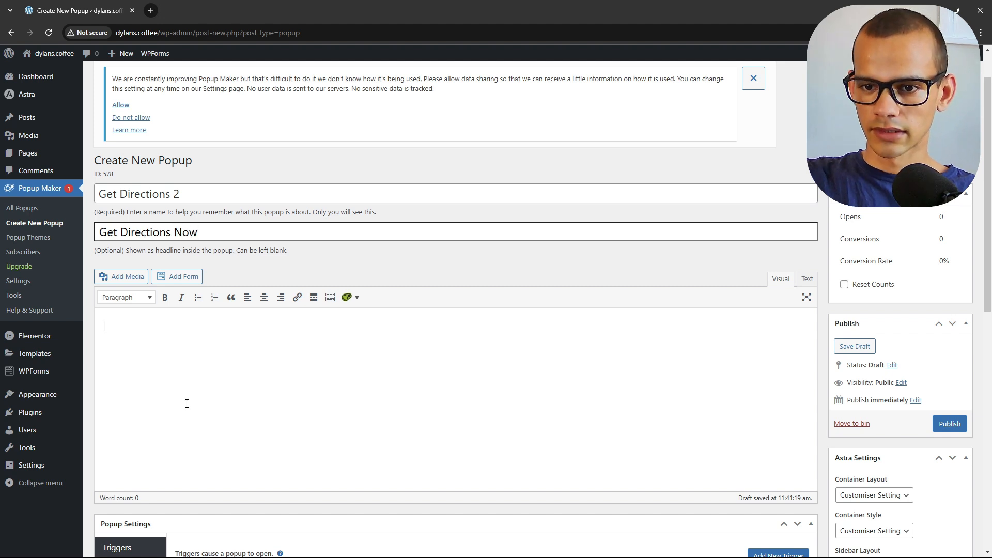
- Write "Get directions to Dylans Coffee" as the popup's body text
{"action": "type", "text": "Get d"}
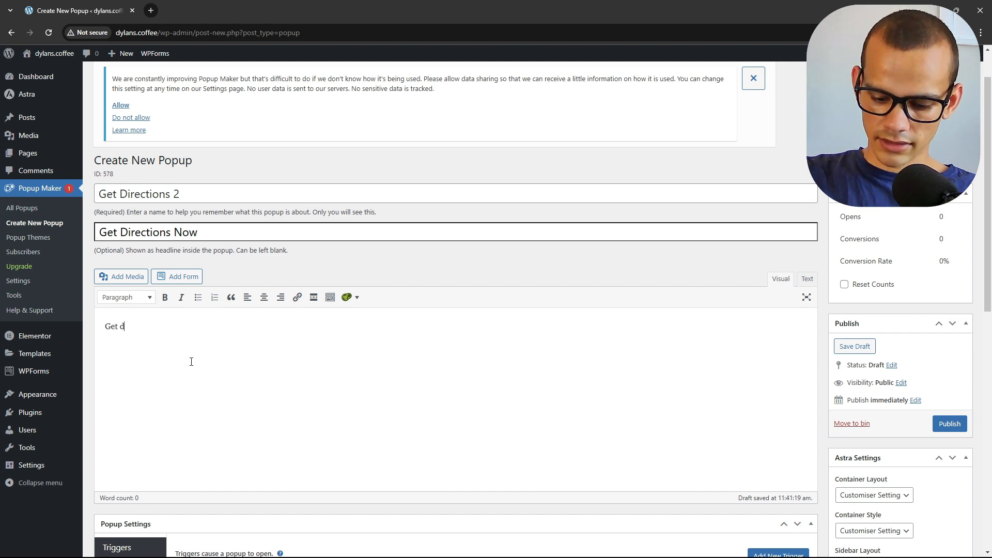
{"action": "type", "text": "irections to "}
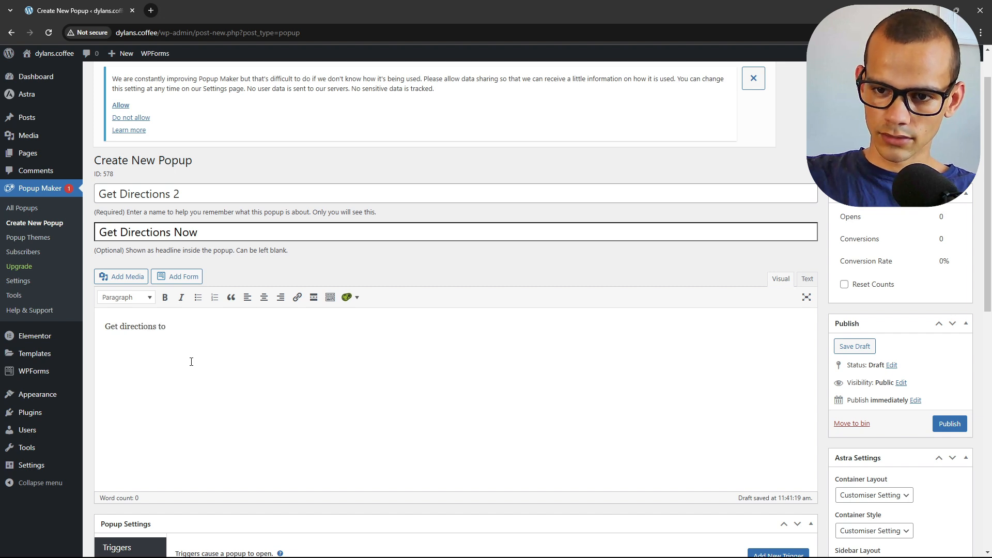
{"action": "type", "text": "Dylans "}
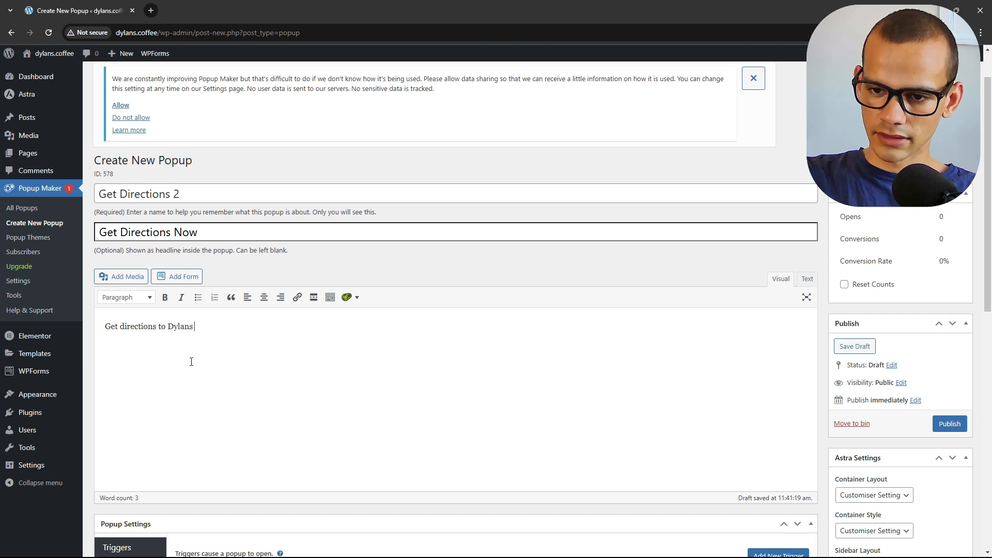
{"action": "type", "text": "Coffee"}
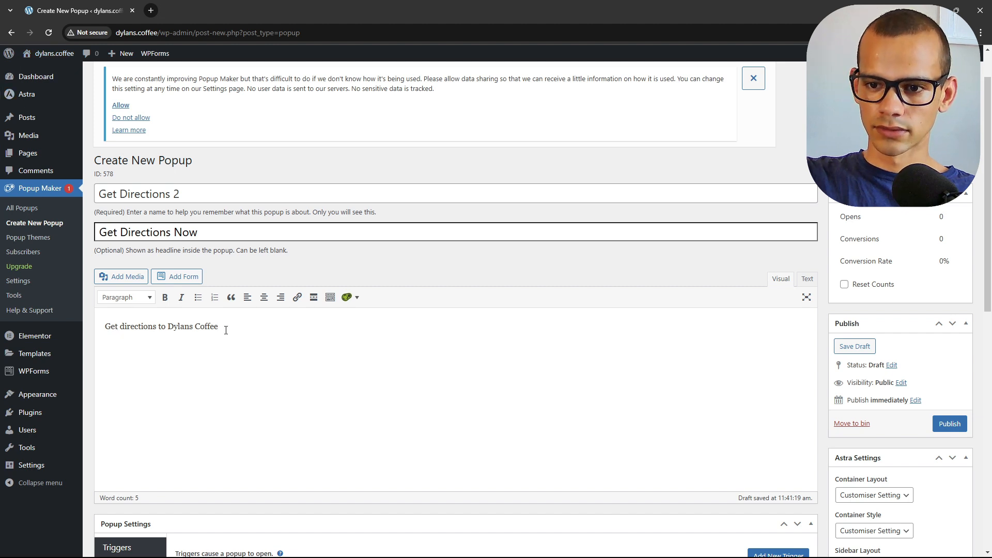
- Finish the body text with "now!" and insert the "Directions (3)" image from the media library below it at medium size, 300 × 152
{"action": "type", "text": "now"}
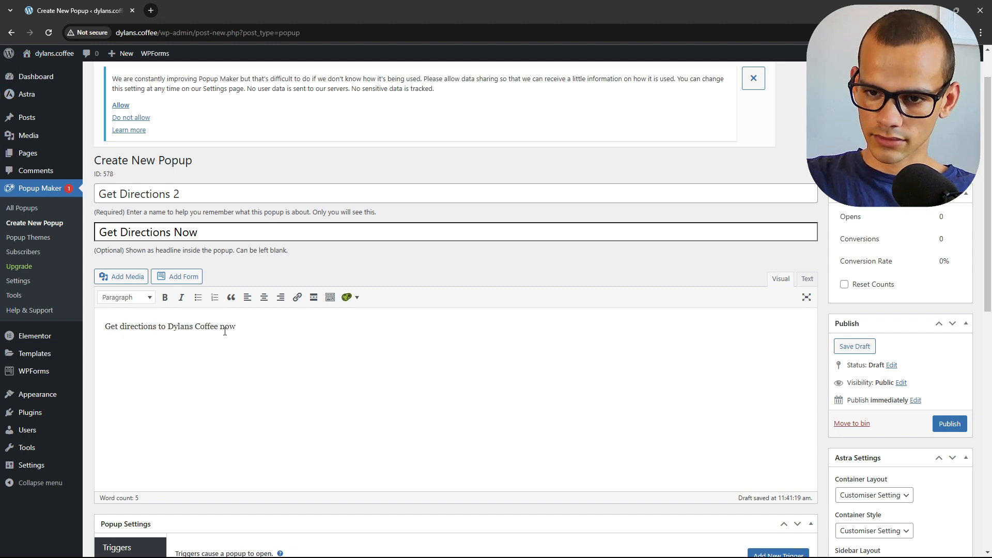
{"action": "type", "text": "!"}
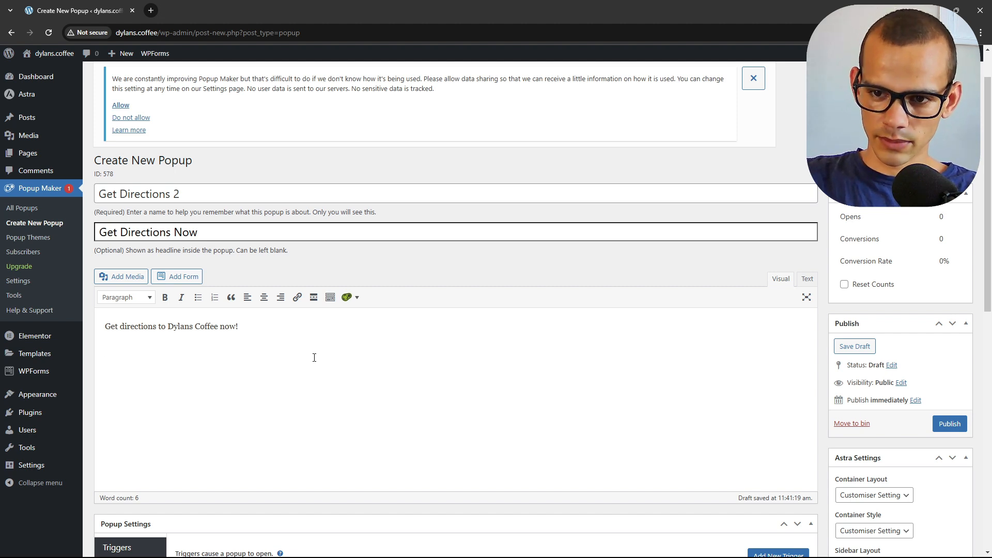
{"action": "left_click", "coordinate": [110, 277]}
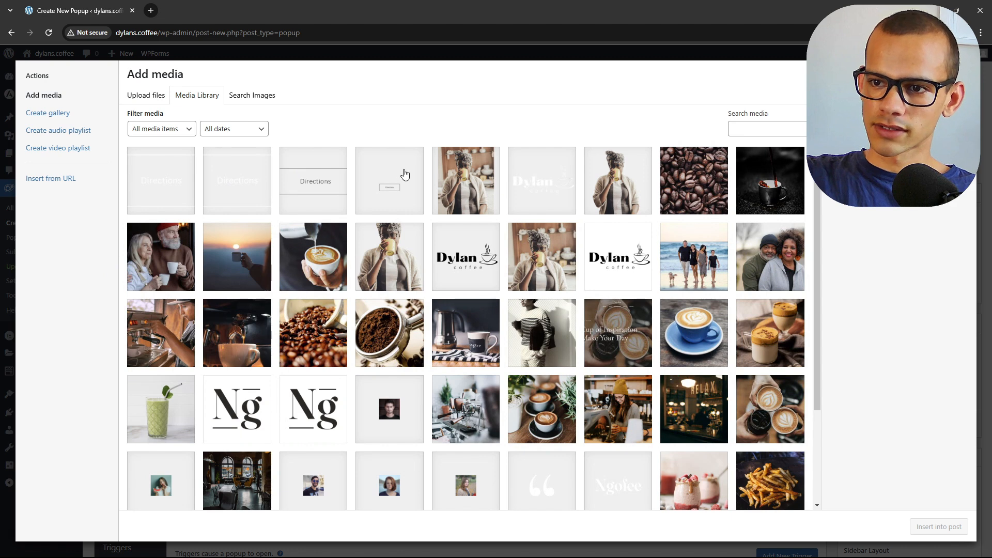
{"action": "left_click", "coordinate": [166, 193]}
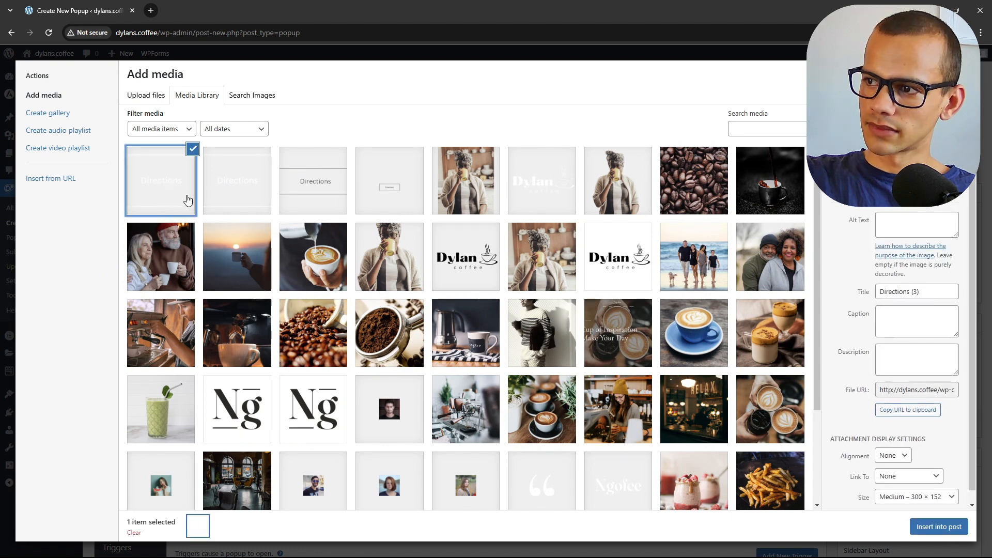
{"action": "left_click", "coordinate": [943, 530]}
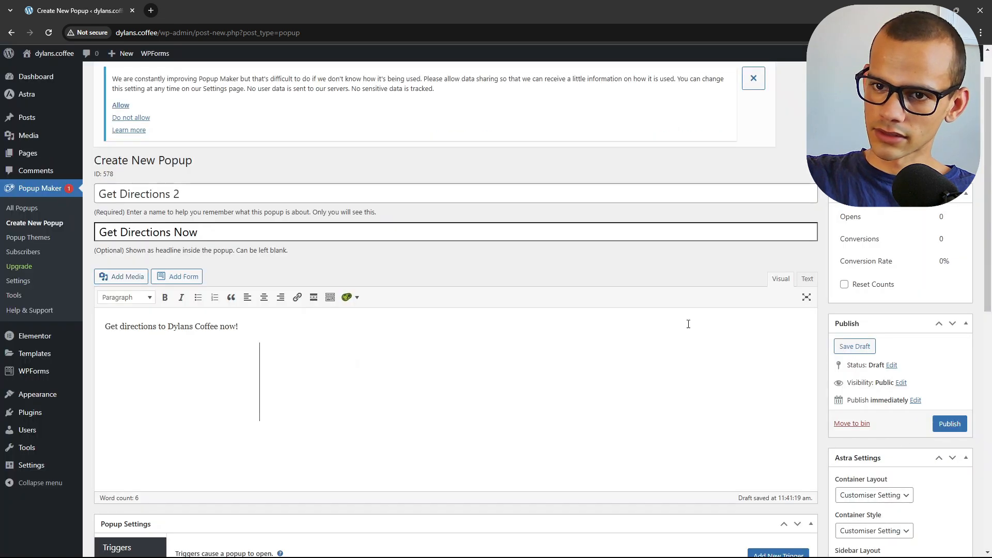
- Scale the Directions image in the popup content down to roughly half its inserted width
{"action": "left_click", "coordinate": [198, 387]}
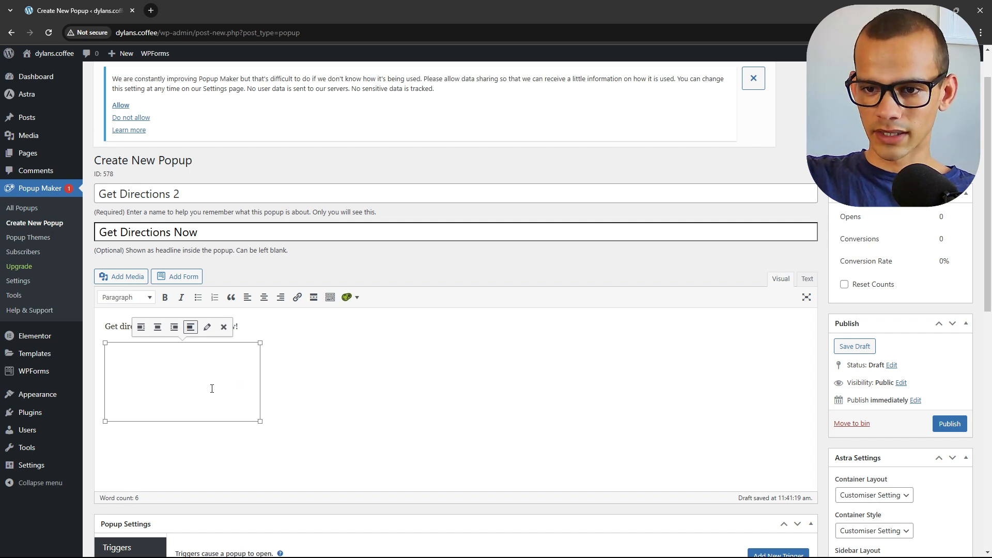
{"action": "left_click_drag", "start_coordinate": [104, 343], "coordinate": [135, 365]}
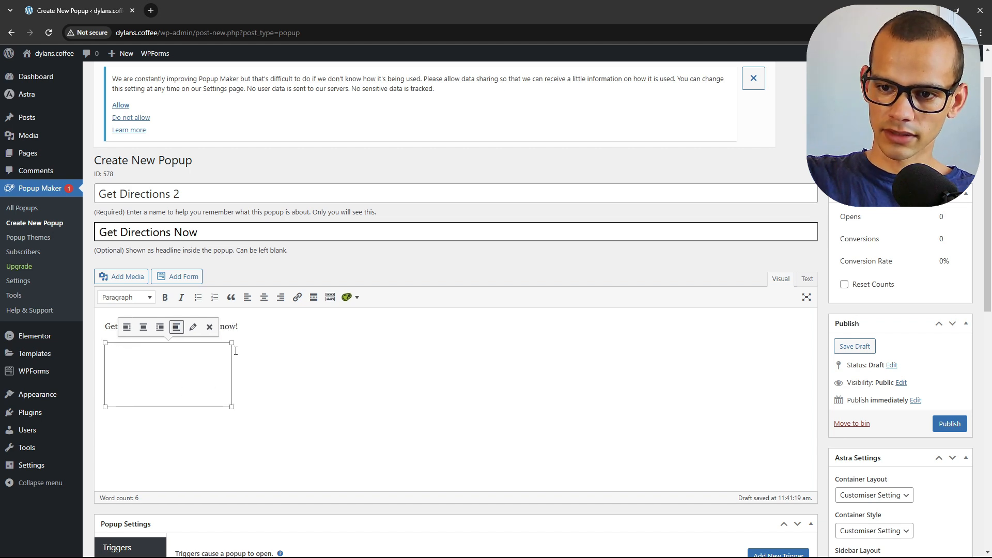
{"action": "left_click_drag", "start_coordinate": [231, 343], "coordinate": [187, 384]}
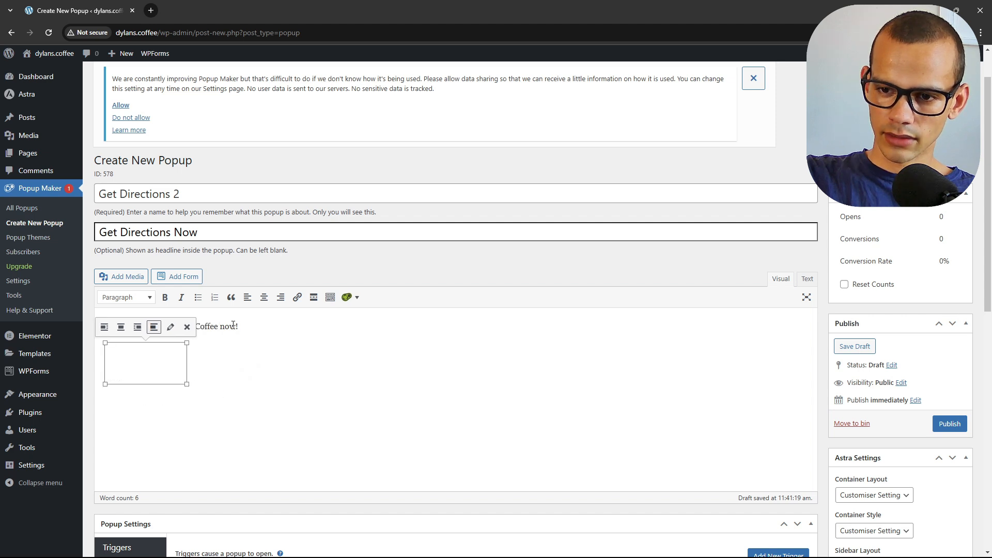
{"action": "key", "text": "BackSpace"}
- Try centring the body text on its own, and return it to left alignment
{"action": "triple_click", "coordinate": [213, 328]}
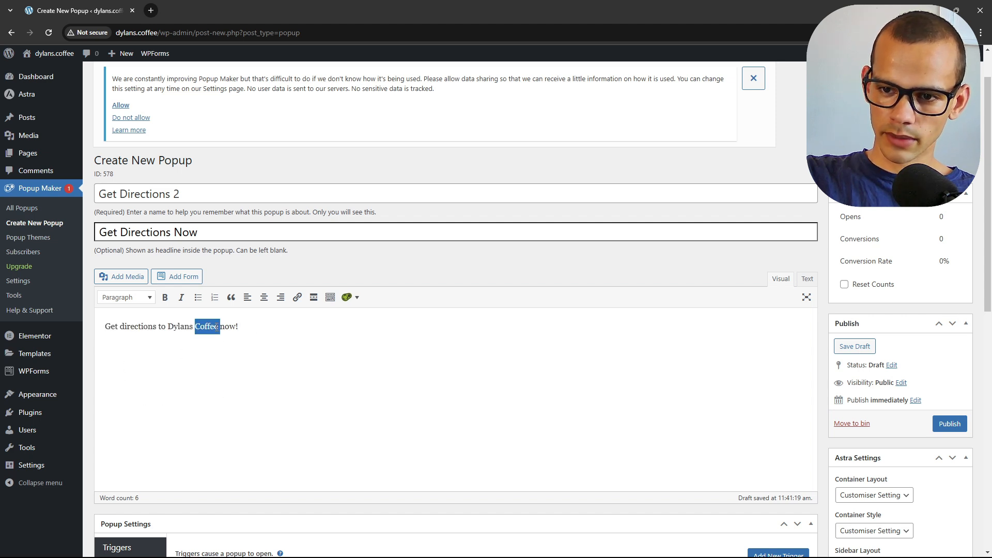
{"action": "left_click", "coordinate": [264, 298]}
{"action": "left_click", "coordinate": [174, 376]}
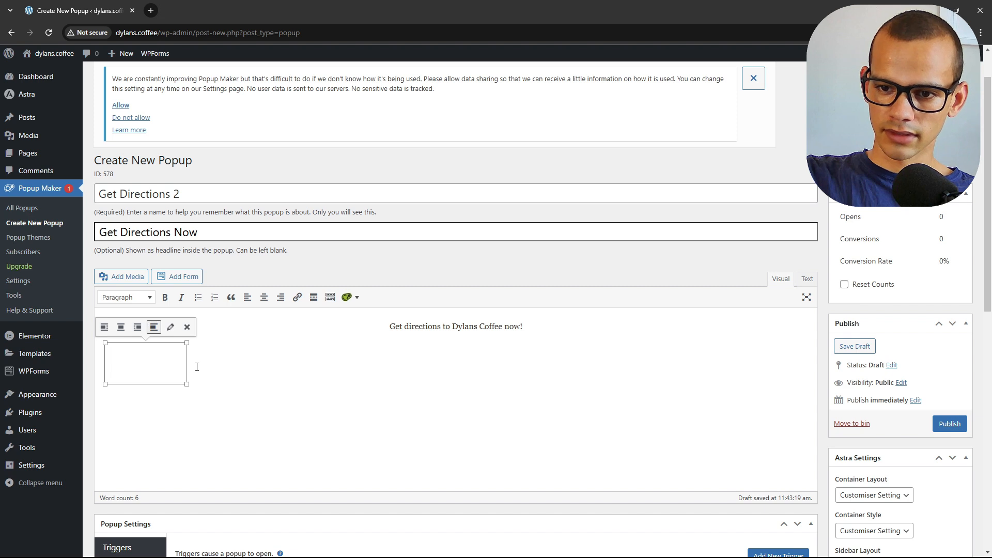
{"action": "left_click", "coordinate": [275, 370]}
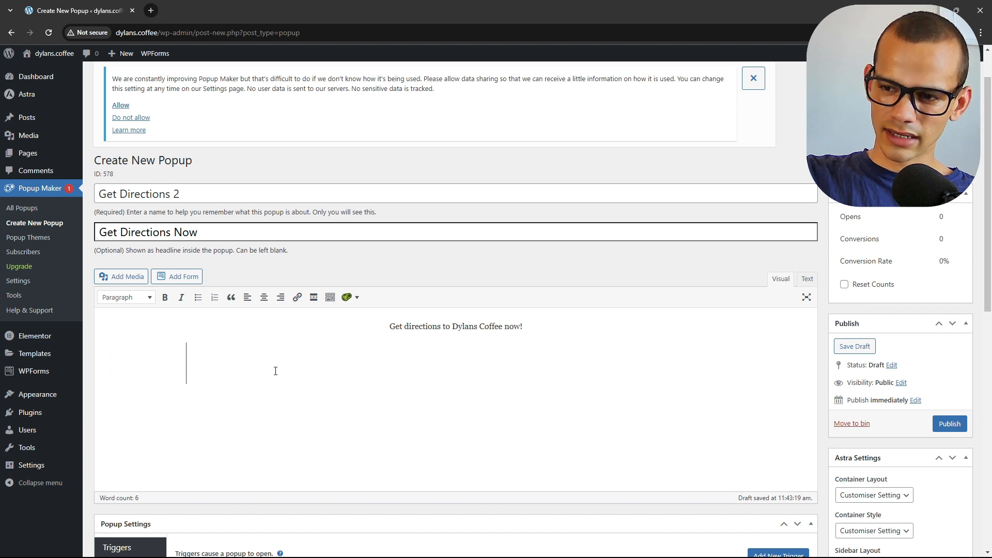
{"action": "left_click", "coordinate": [536, 332]}
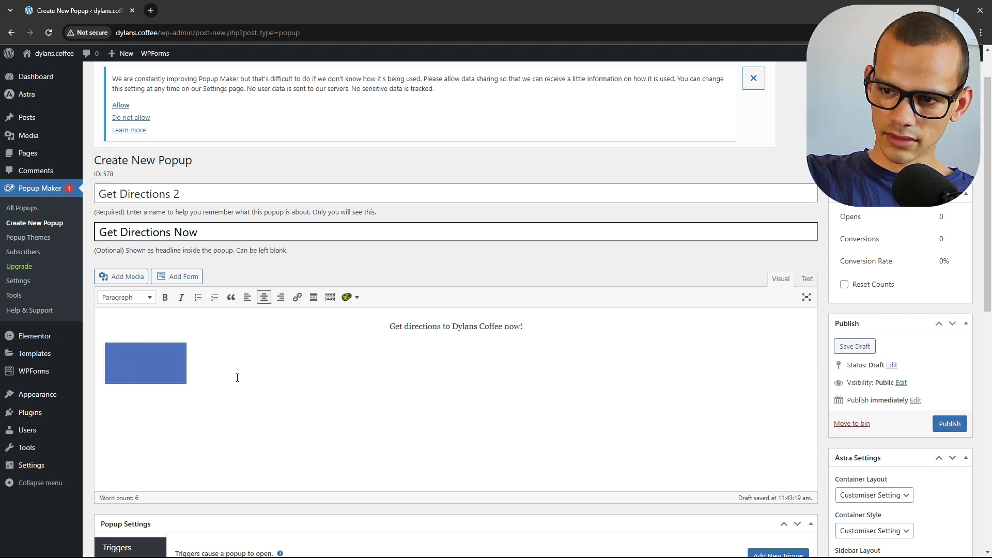
{"action": "left_click", "coordinate": [248, 297]}
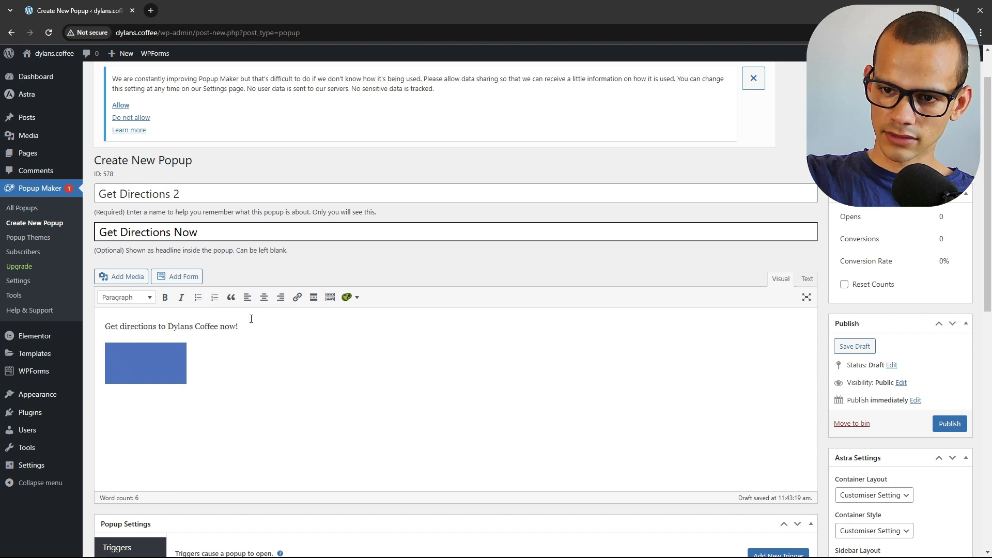
{"action": "left_click", "coordinate": [251, 359]}
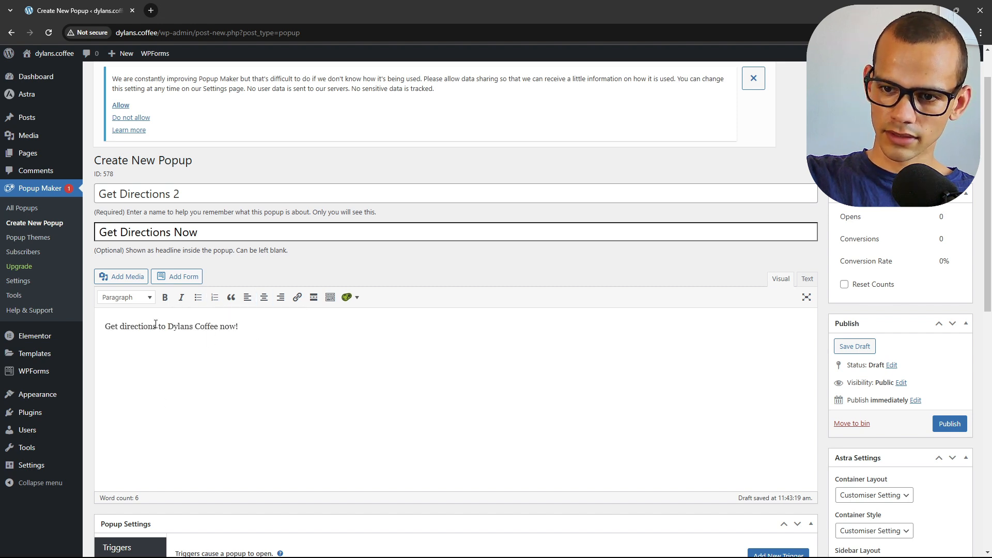
- Centre the body text and the Directions image together in the popup content
{"action": "key", "text": "Up"}
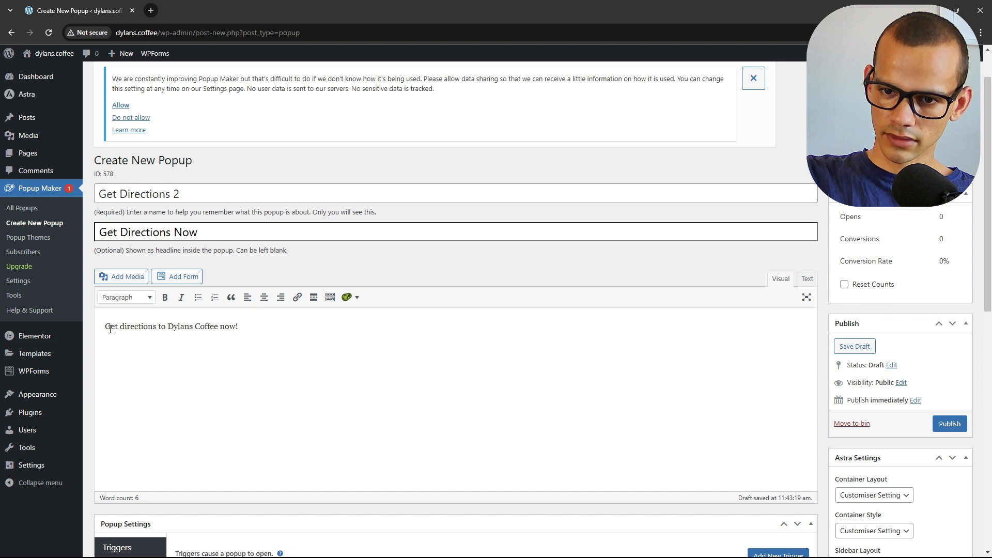
{"action": "triple_click", "coordinate": [227, 326]}
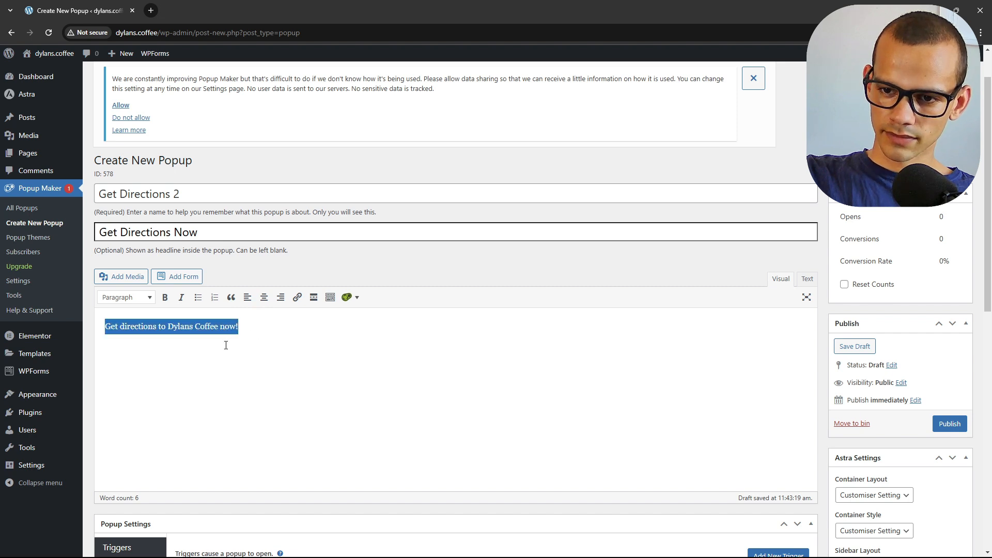
{"action": "left_click_drag", "start_coordinate": [225, 345], "coordinate": [237, 353]}
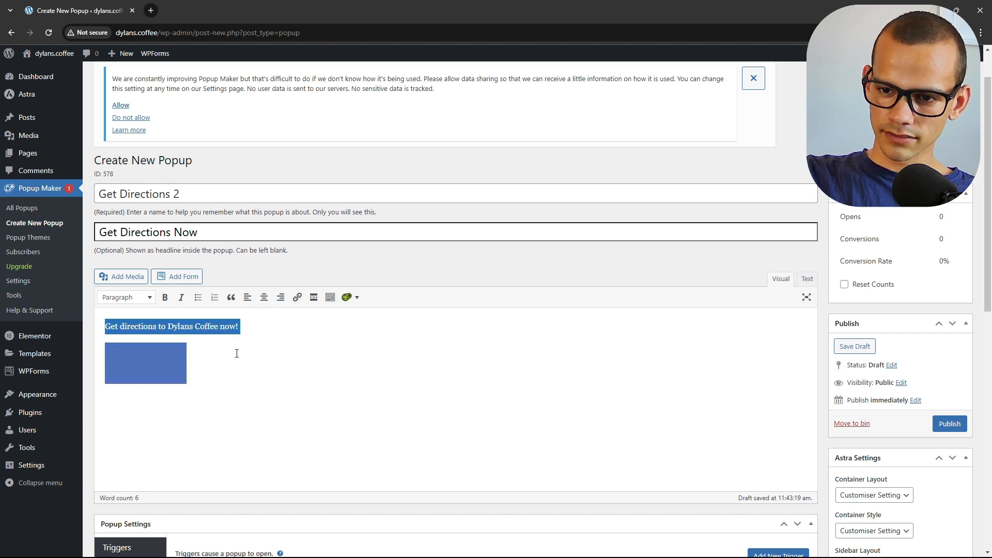
{"action": "left_click", "coordinate": [263, 297]}
- Look over the popup's title and content and the trigger section of its settings
{"action": "scroll", "coordinate": [238, 341], "scroll_direction": "down", "scroll_amount": 4}
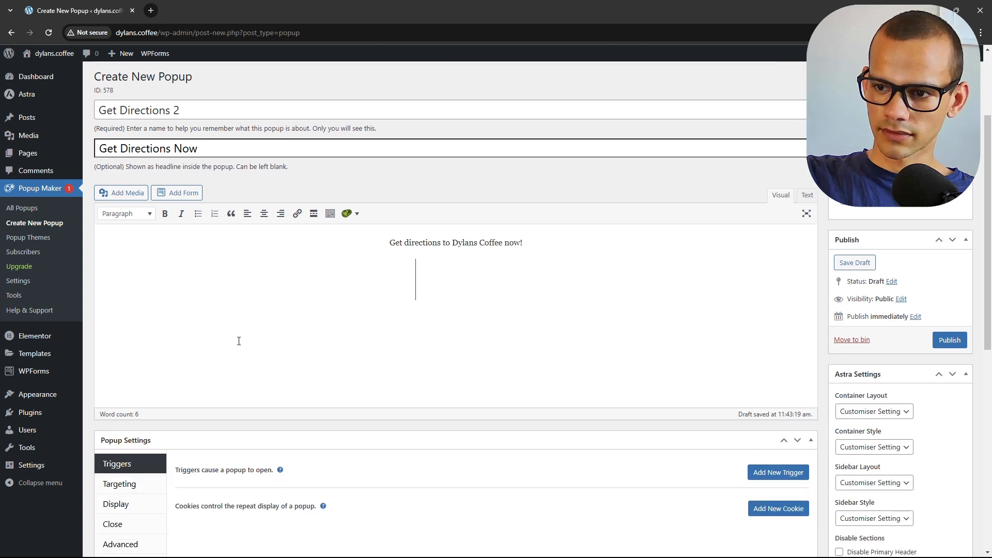
{"action": "scroll", "coordinate": [238, 345], "scroll_direction": "up", "scroll_amount": 4}
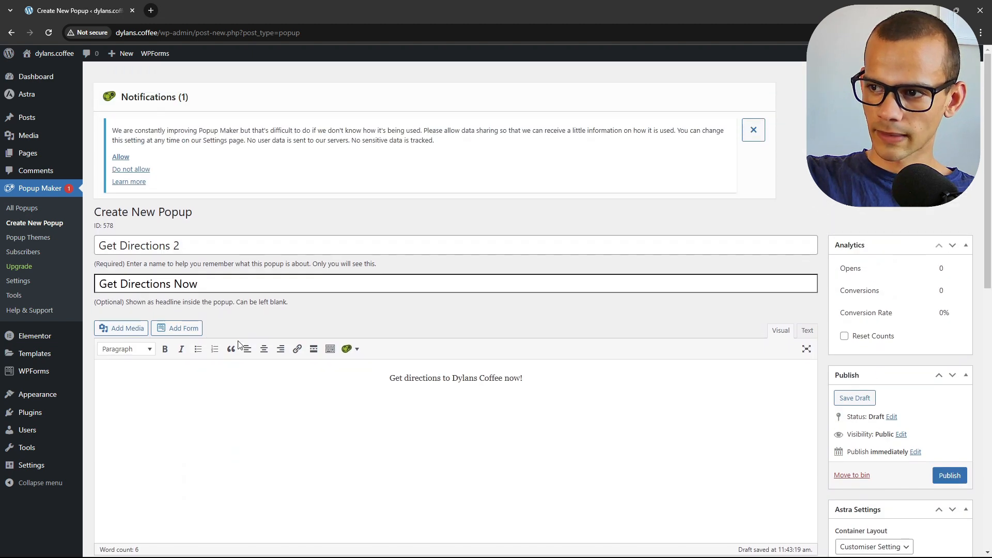
{"action": "scroll", "coordinate": [206, 331], "scroll_direction": "down", "scroll_amount": 5}
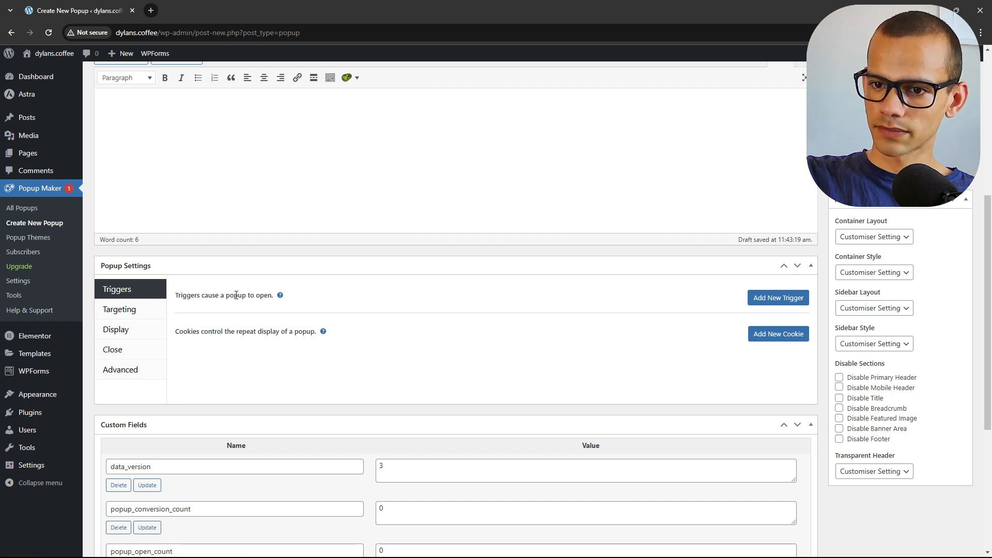
{"action": "left_click_drag", "start_coordinate": [255, 295], "coordinate": [190, 300]}
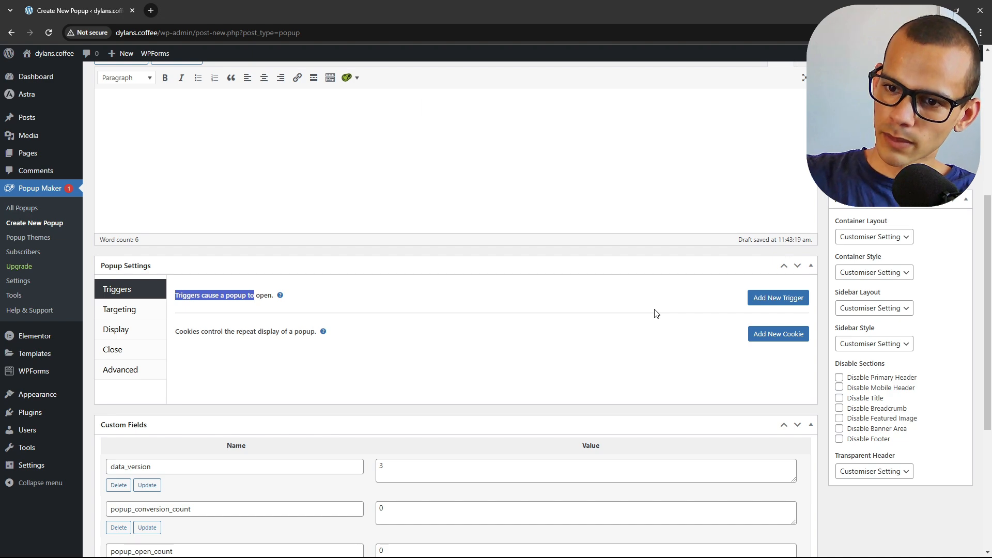
{"action": "scroll", "coordinate": [639, 351], "scroll_direction": "up", "scroll_amount": 6}
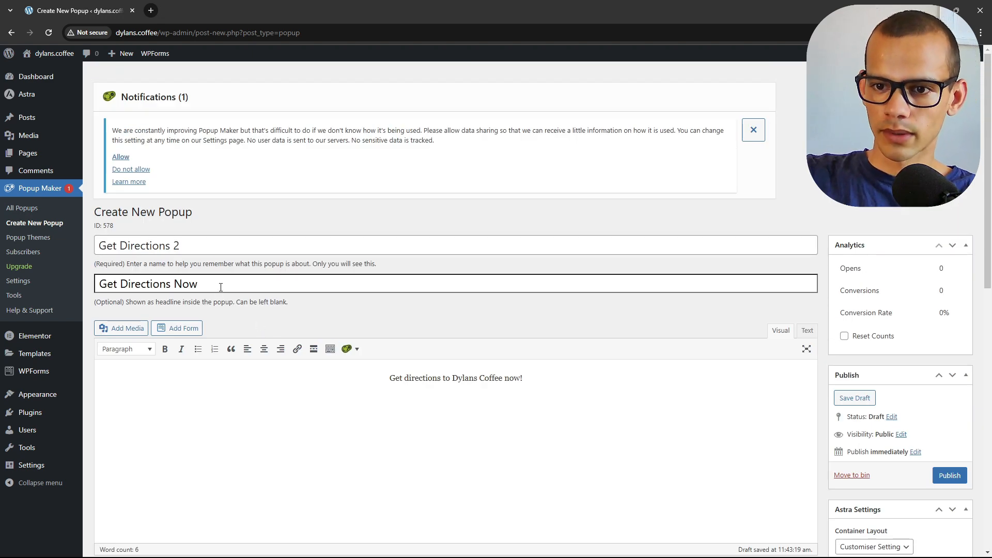
{"action": "scroll", "coordinate": [221, 287], "scroll_direction": "down", "scroll_amount": 1}
{"action": "scroll", "coordinate": [222, 289], "scroll_direction": "down", "scroll_amount": 3}
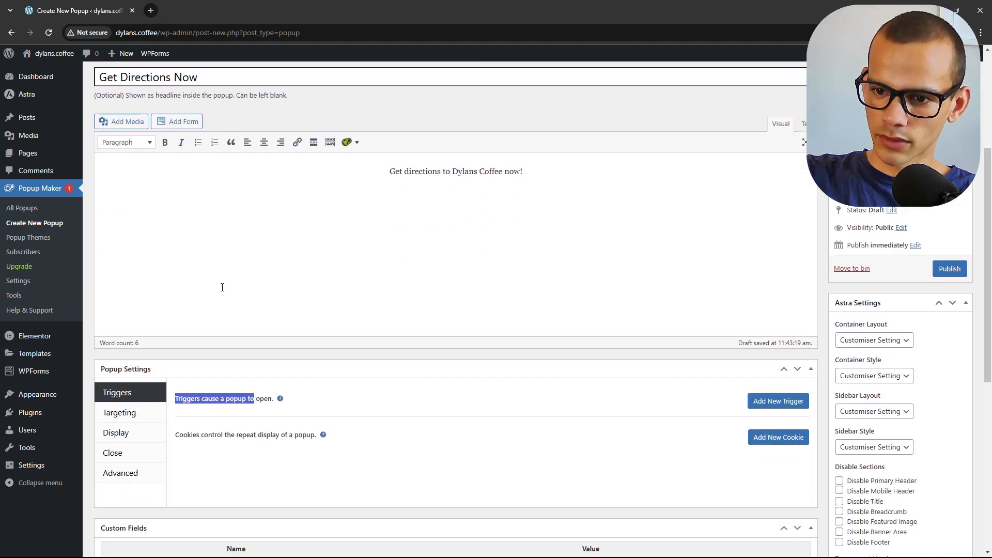
{"action": "left_click", "coordinate": [316, 407]}
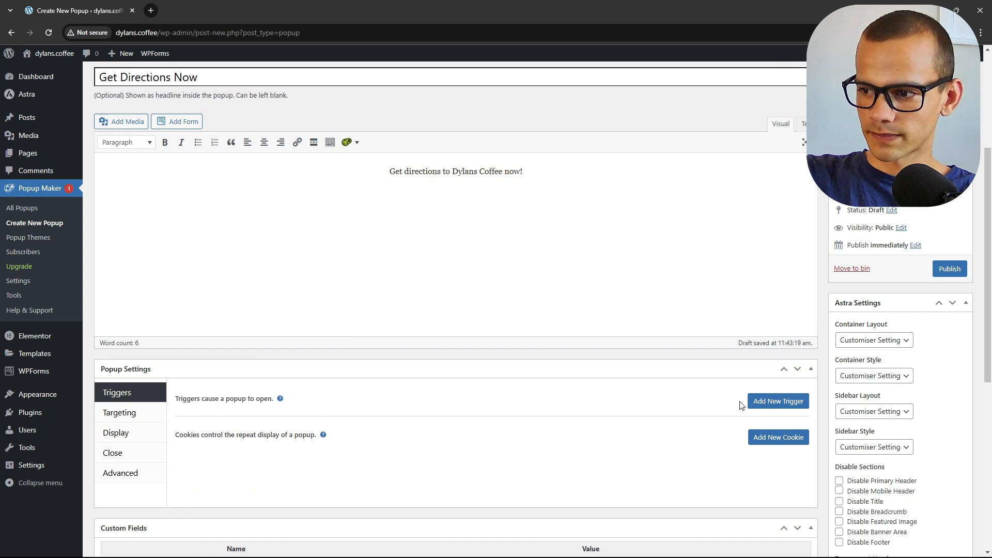
- Add a Time Delay / Auto Open trigger to the popup with the cookie option that prevents repeat showing turned off
{"action": "left_click", "coordinate": [770, 402]}
{"action": "left_click", "coordinate": [432, 140]}
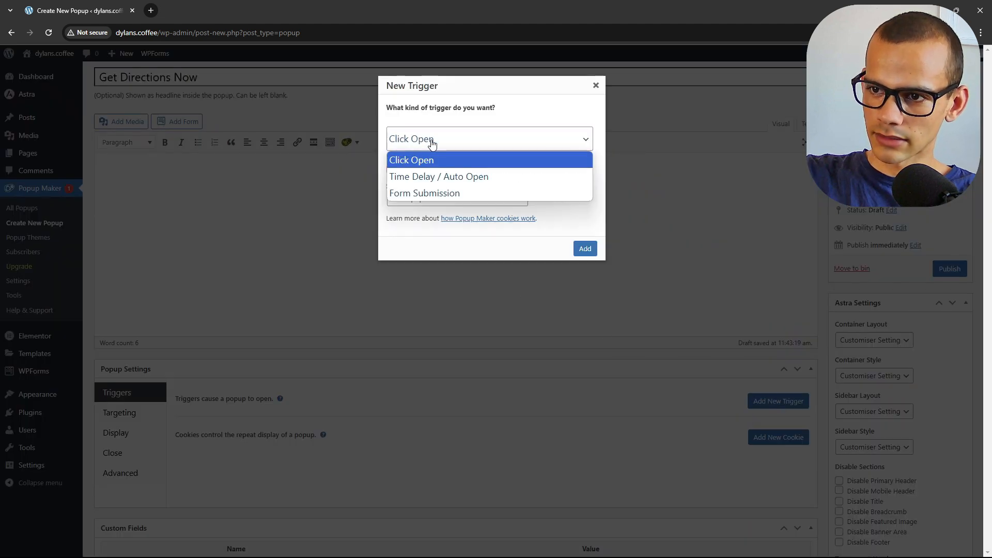
{"action": "left_click", "coordinate": [441, 177]}
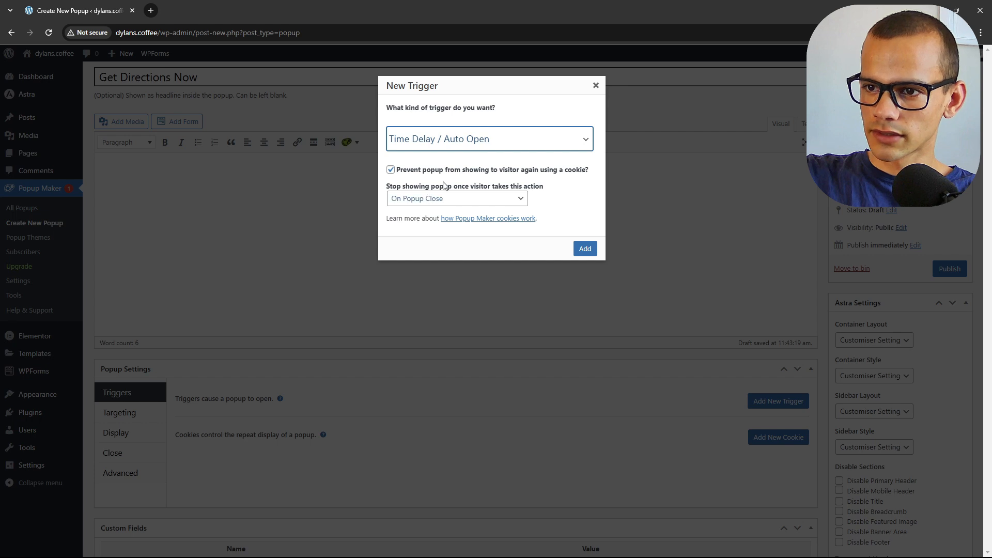
{"action": "left_click", "coordinate": [391, 171]}
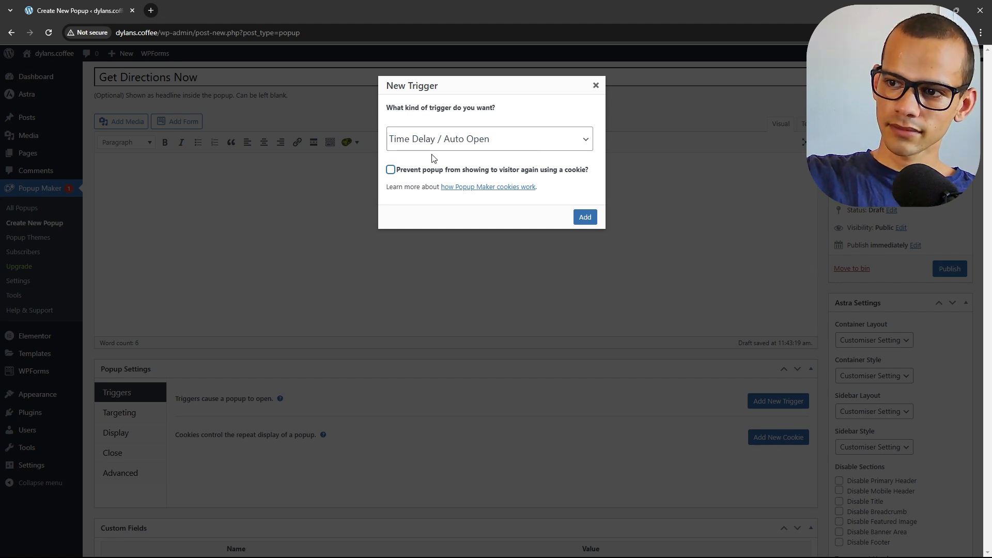
{"action": "left_click", "coordinate": [583, 218]}
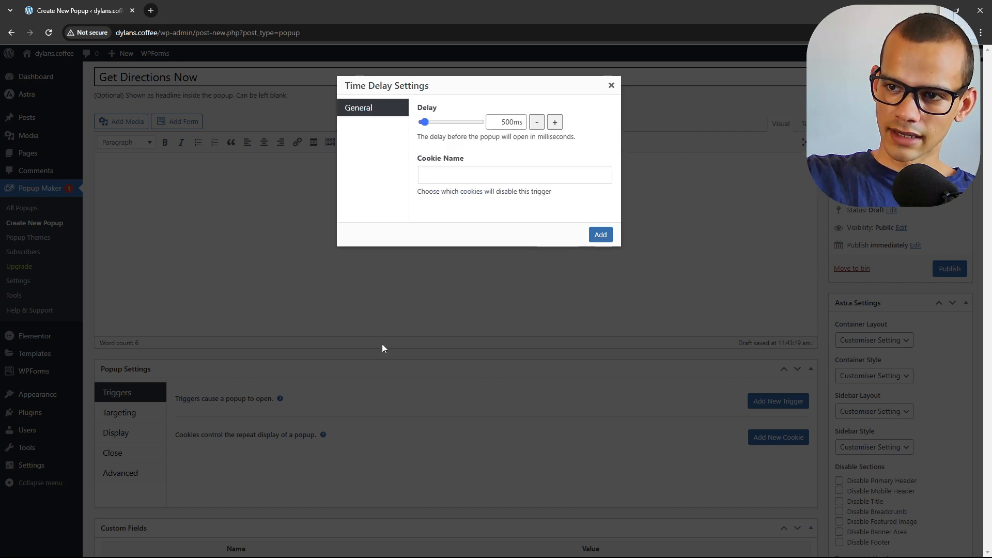
{"action": "left_click", "coordinate": [433, 174]}
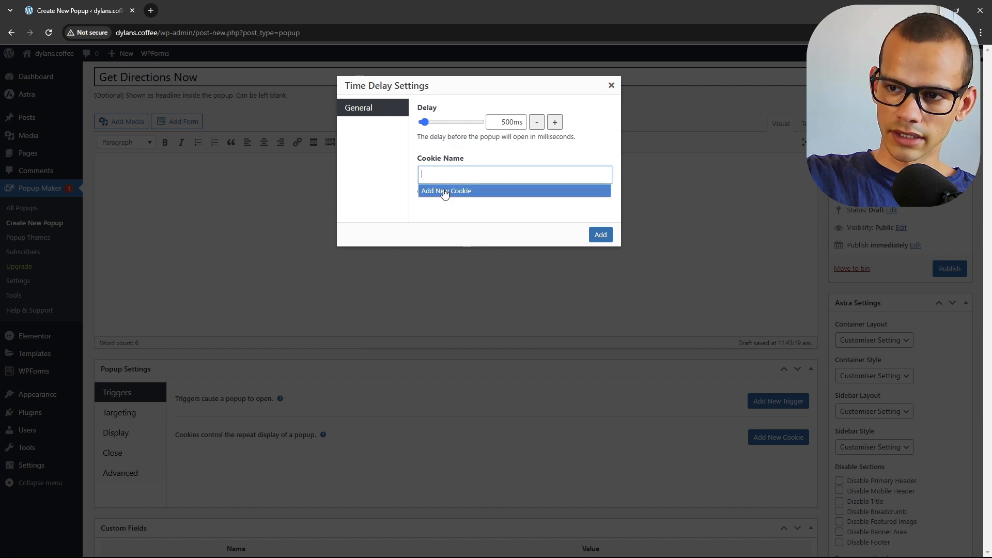
{"action": "left_click", "coordinate": [480, 212]}
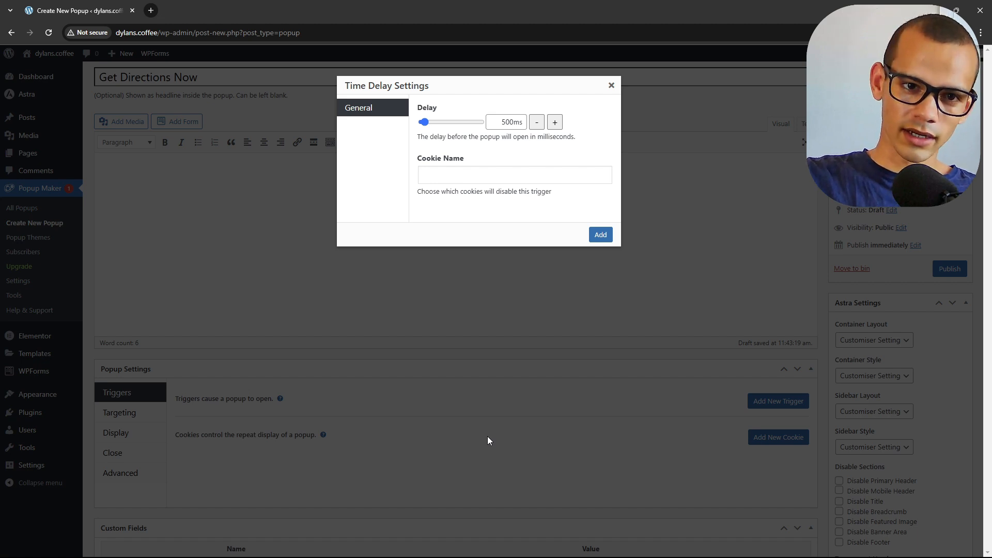
{"action": "left_click", "coordinate": [459, 176]}
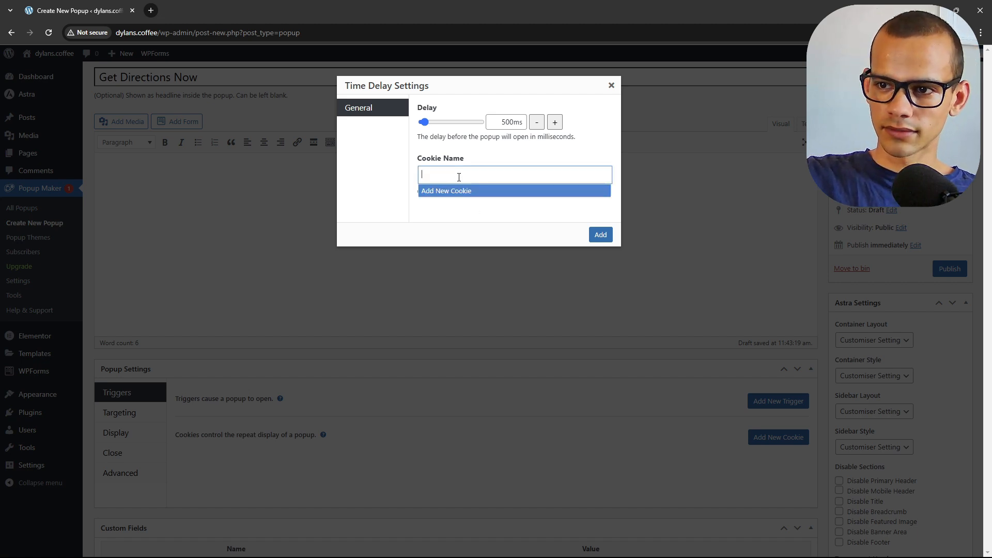
{"action": "left_click", "coordinate": [467, 217]}
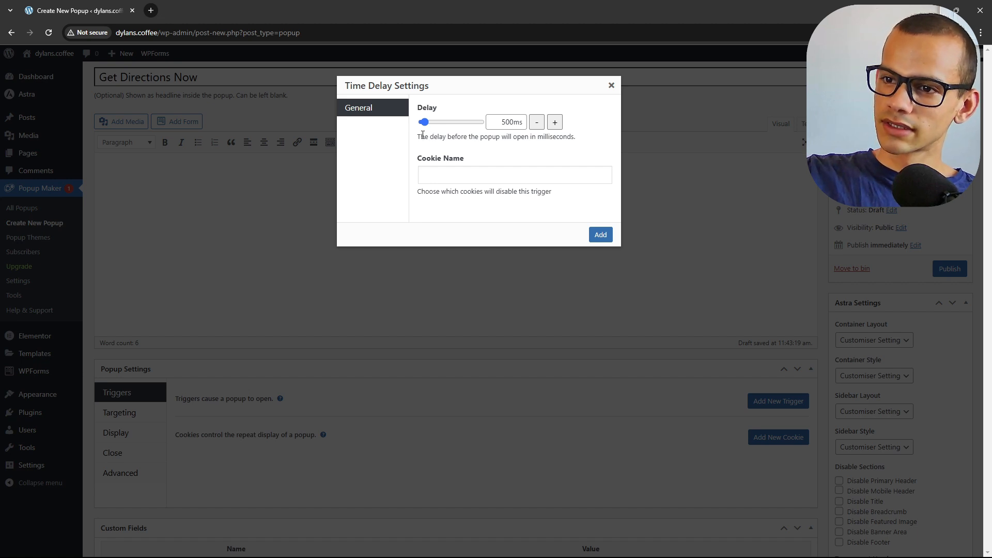
- Set the trigger's delay to 10000 ms, leave its cookie name empty, and add the trigger to the popup
{"action": "mouse_move", "coordinate": [420, 135]}
{"action": "left_mouse_down"}
{"action": "mouse_move", "coordinate": [601, 135]}
{"action": "mouse_move", "coordinate": [460, 155]}
{"action": "mouse_move", "coordinate": [410, 142]}
{"action": "mouse_move", "coordinate": [424, 140]}
{"action": "left_mouse_up"}
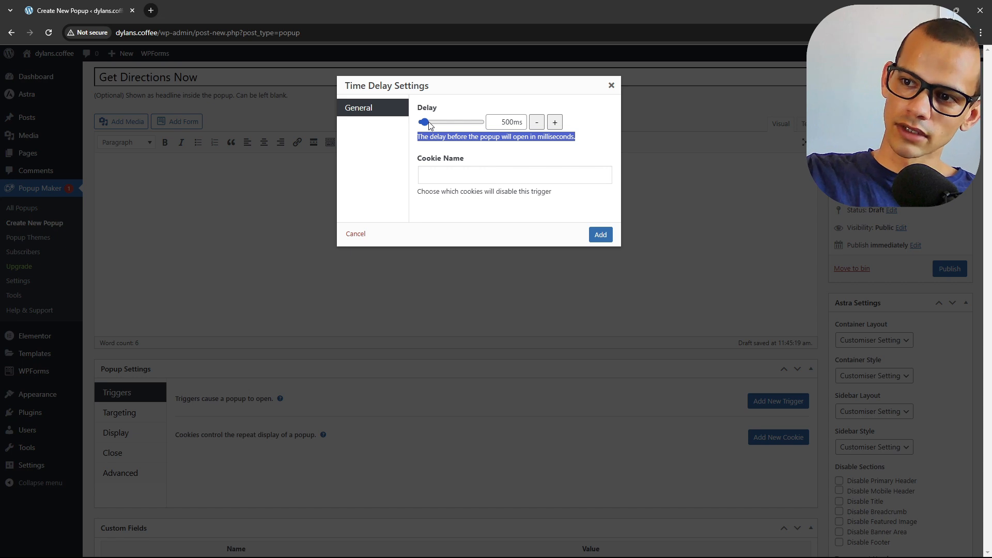
{"action": "left_click_drag", "start_coordinate": [428, 125], "coordinate": [491, 126]}
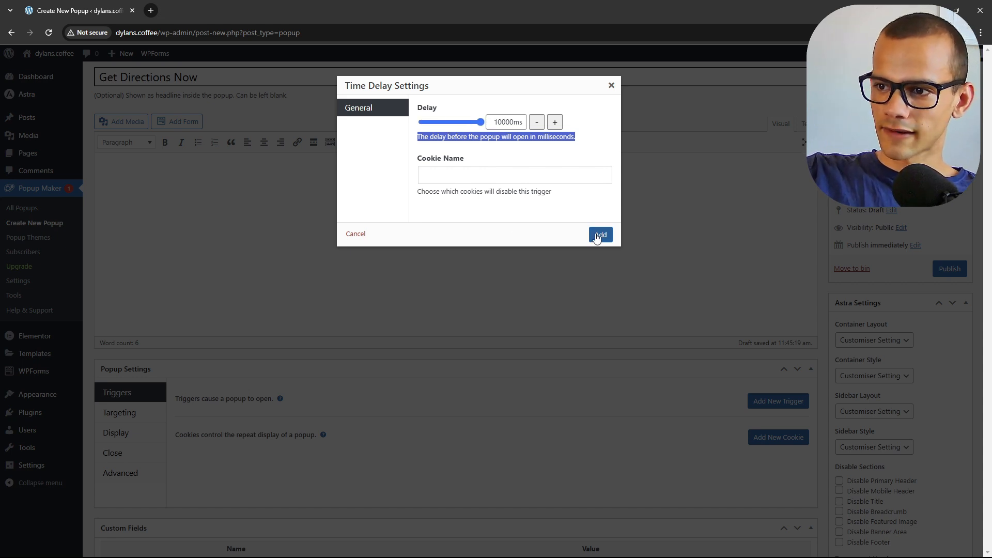
{"action": "left_click", "coordinate": [555, 123]}
{"action": "left_click", "coordinate": [554, 122]}
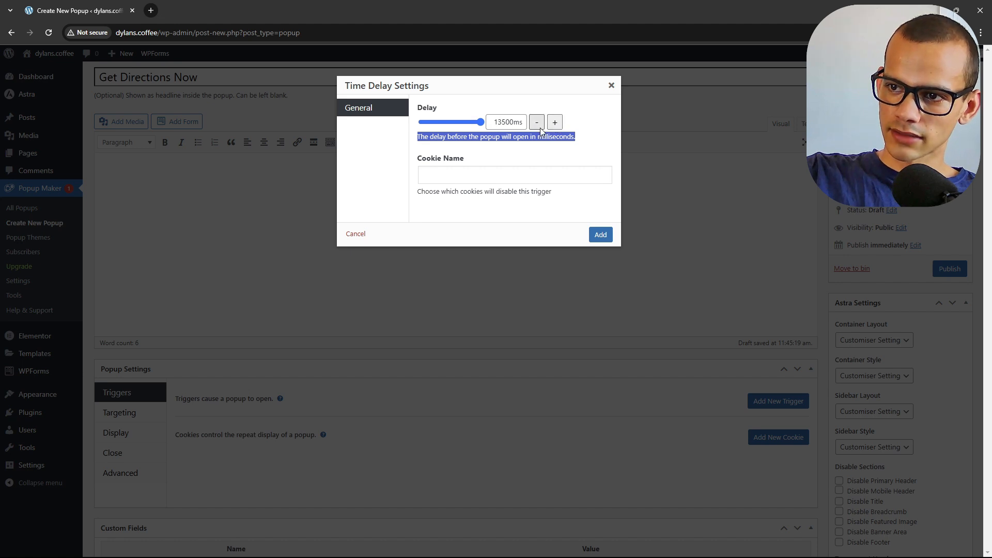
{"action": "left_click", "coordinate": [537, 122]}
{"action": "left_click", "coordinate": [537, 123]}
{"action": "left_click", "coordinate": [536, 123]}
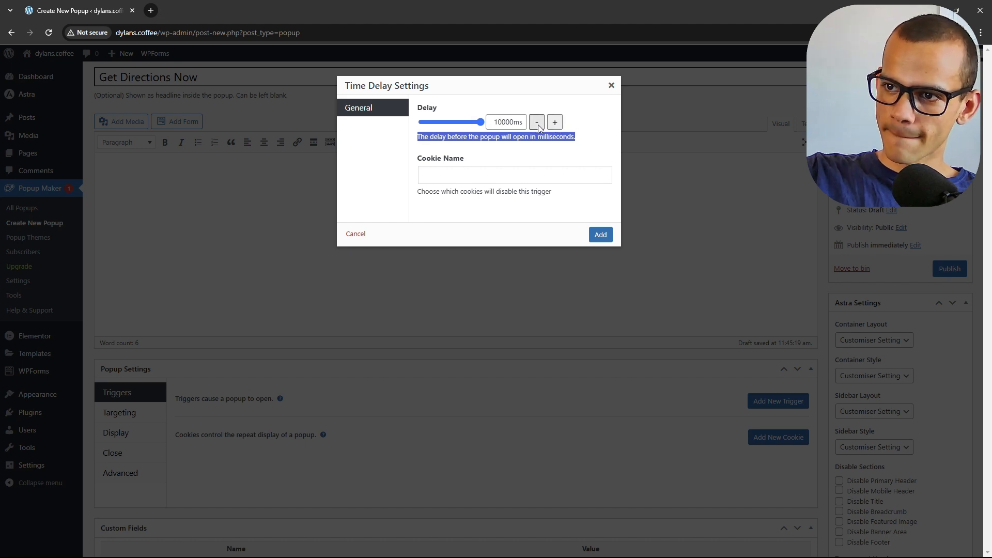
{"action": "left_click", "coordinate": [600, 235]}
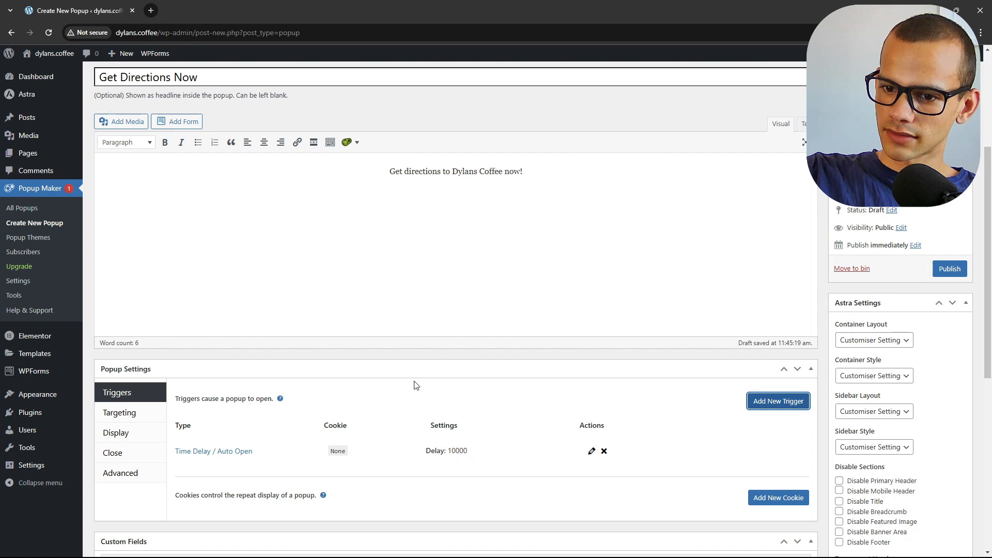
- Set the popup's targeting condition to Home Page, keeping it enabled on mobile and tablet devices
{"action": "scroll", "coordinate": [412, 383], "scroll_direction": "down", "scroll_amount": 3}
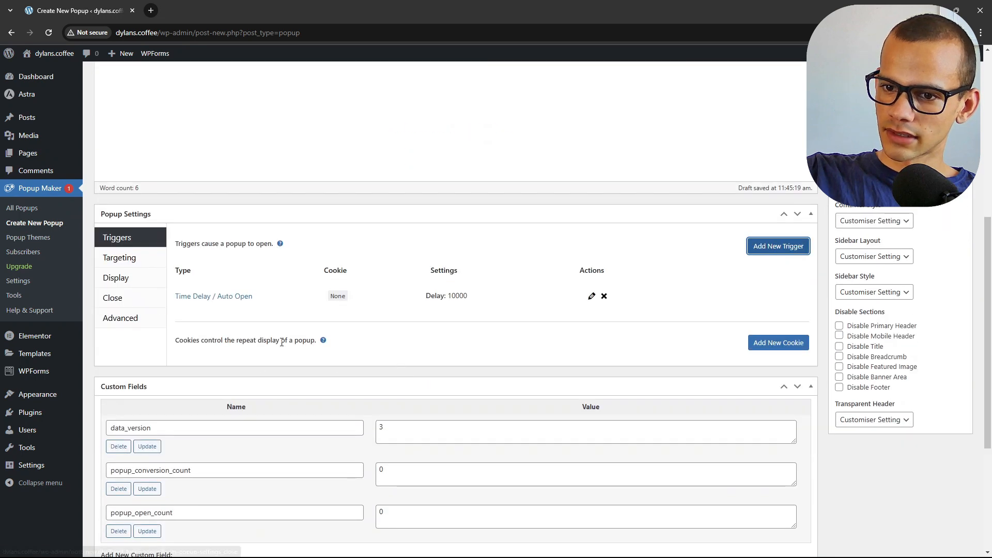
{"action": "left_click", "coordinate": [106, 258]}
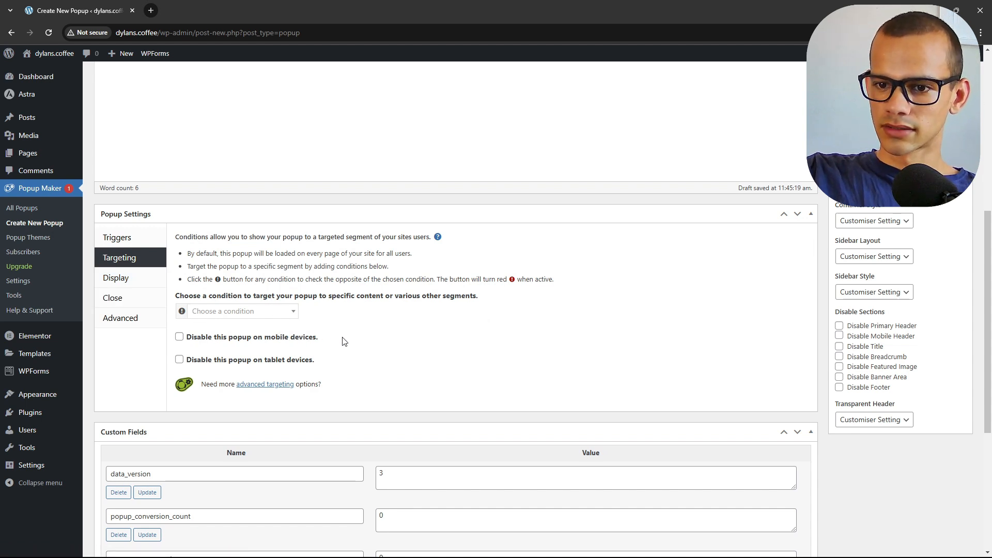
{"action": "left_click_drag", "start_coordinate": [344, 340], "coordinate": [187, 338]}
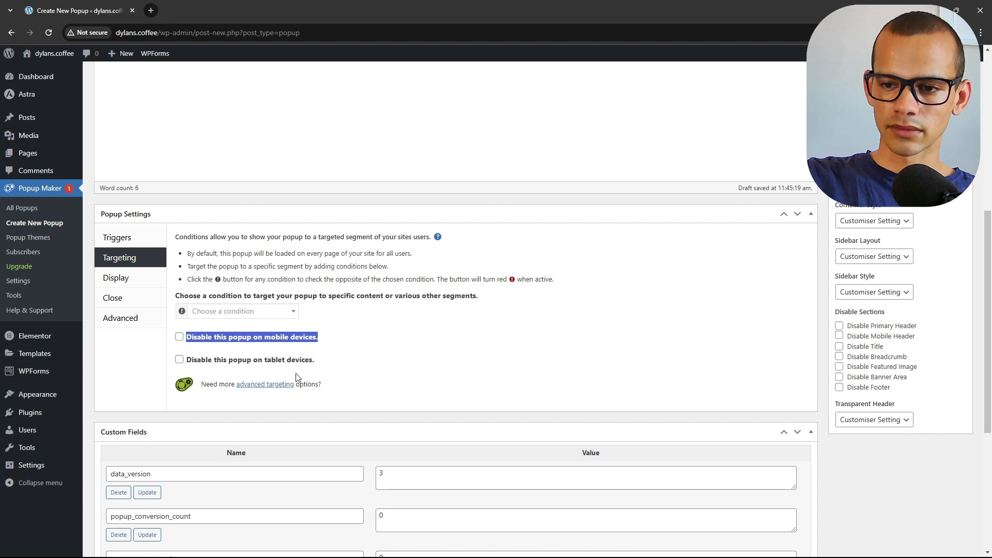
{"action": "left_click", "coordinate": [290, 319]}
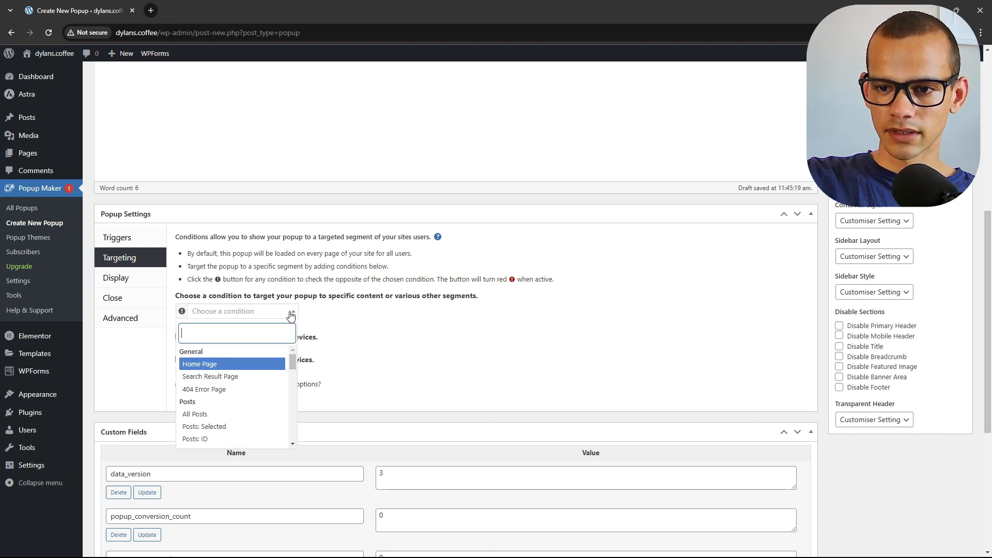
{"action": "scroll", "coordinate": [238, 403], "scroll_direction": "down", "scroll_amount": 3}
{"action": "scroll", "coordinate": [237, 408], "scroll_direction": "up", "scroll_amount": 2}
{"action": "scroll", "coordinate": [236, 403], "scroll_direction": "up", "scroll_amount": 2}
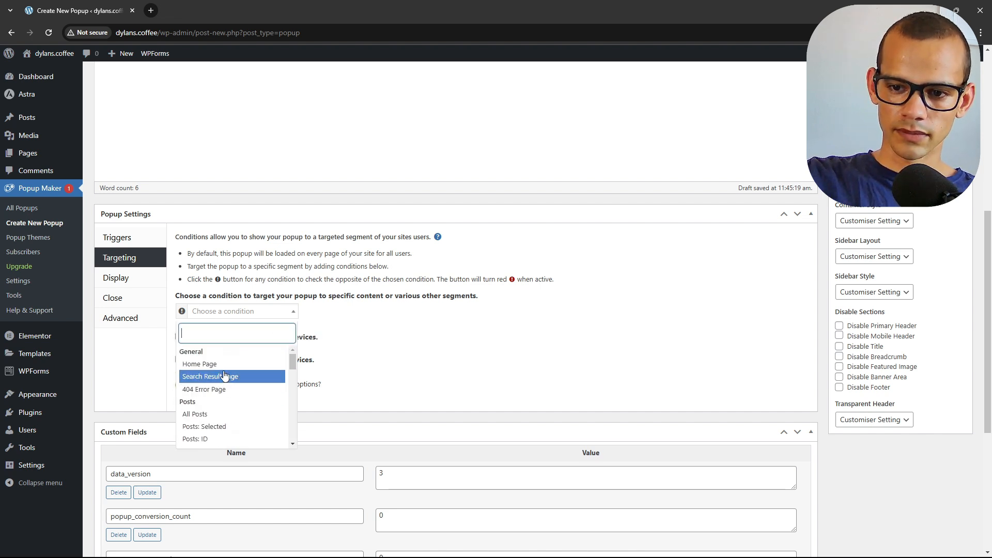
{"action": "left_click", "coordinate": [349, 357]}
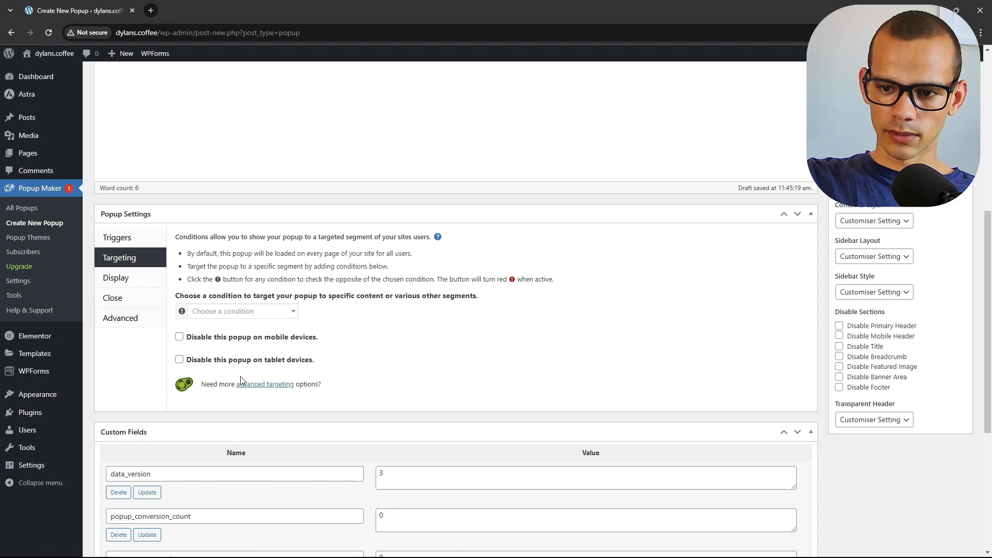
- Apply the Center Popup display preset, recheck the targeting condition, and open the popup's appearance settings
{"action": "left_click", "coordinate": [127, 281]}
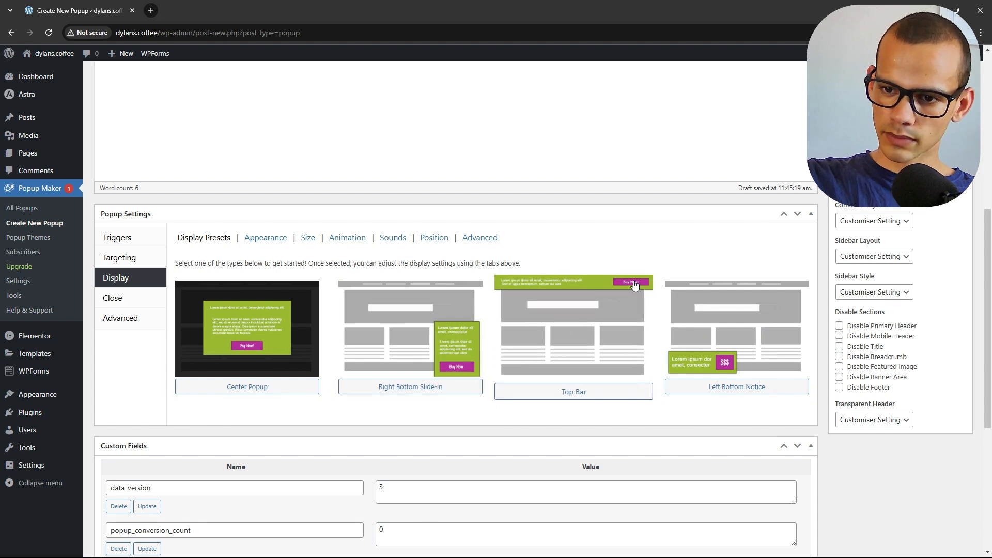
{"action": "left_click", "coordinate": [220, 323]}
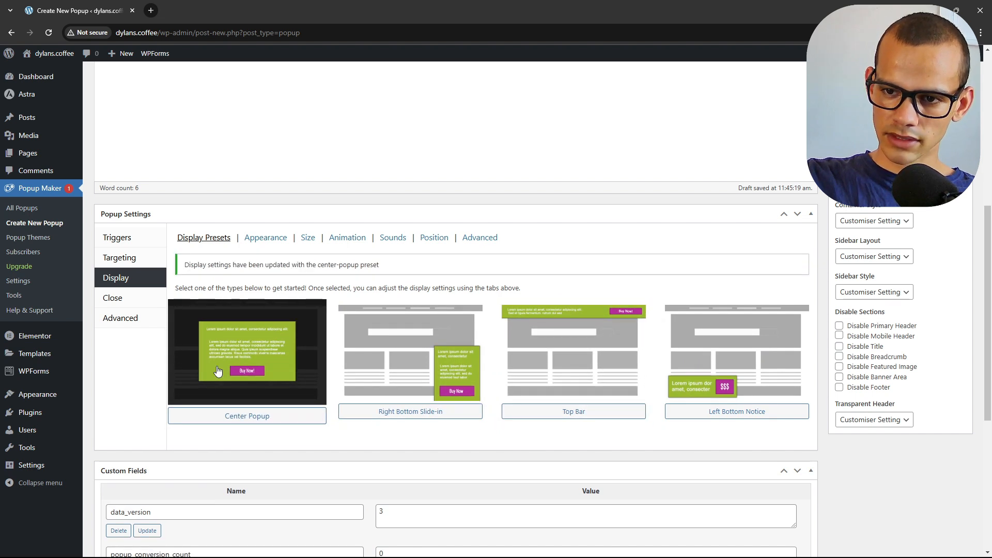
{"action": "left_click", "coordinate": [116, 259]}
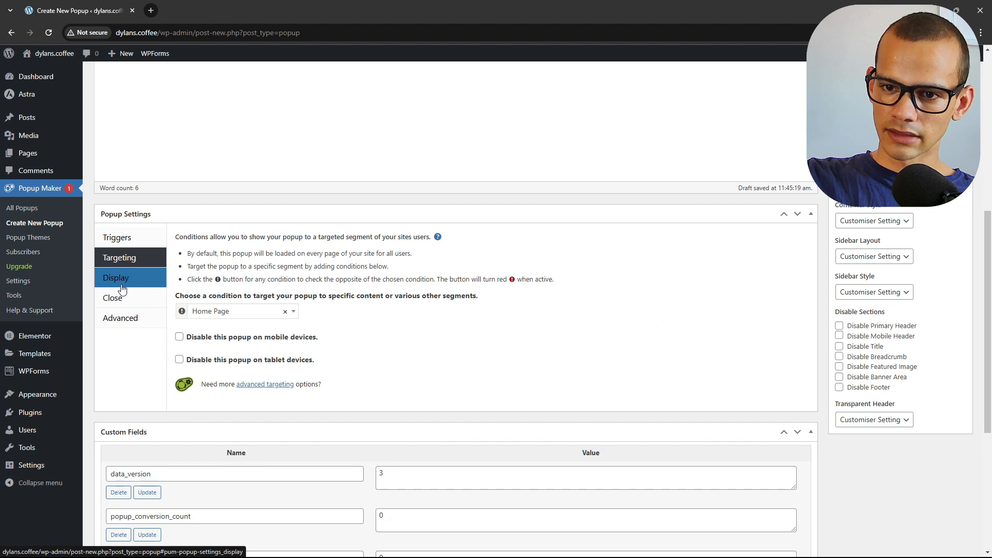
{"action": "left_click", "coordinate": [118, 279]}
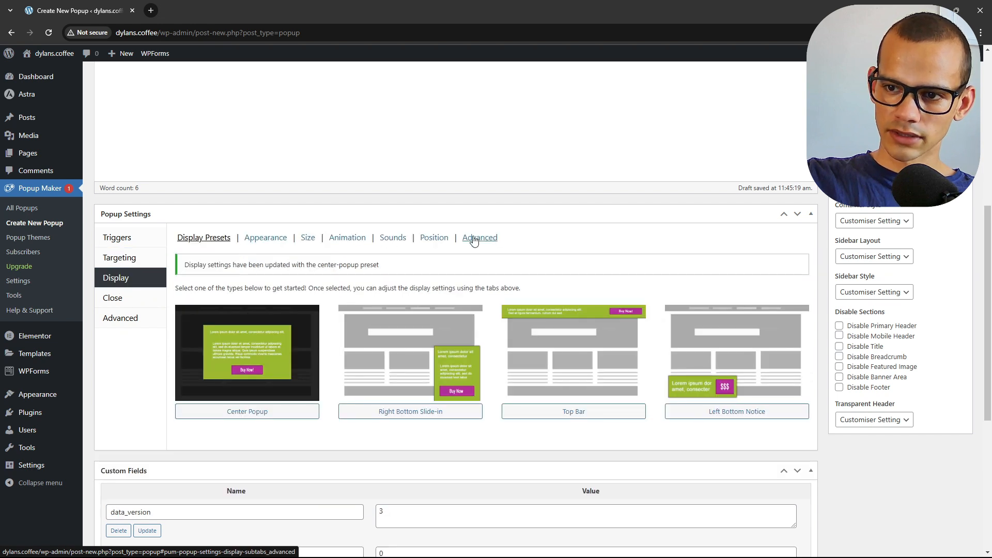
{"action": "left_click", "coordinate": [277, 240]}
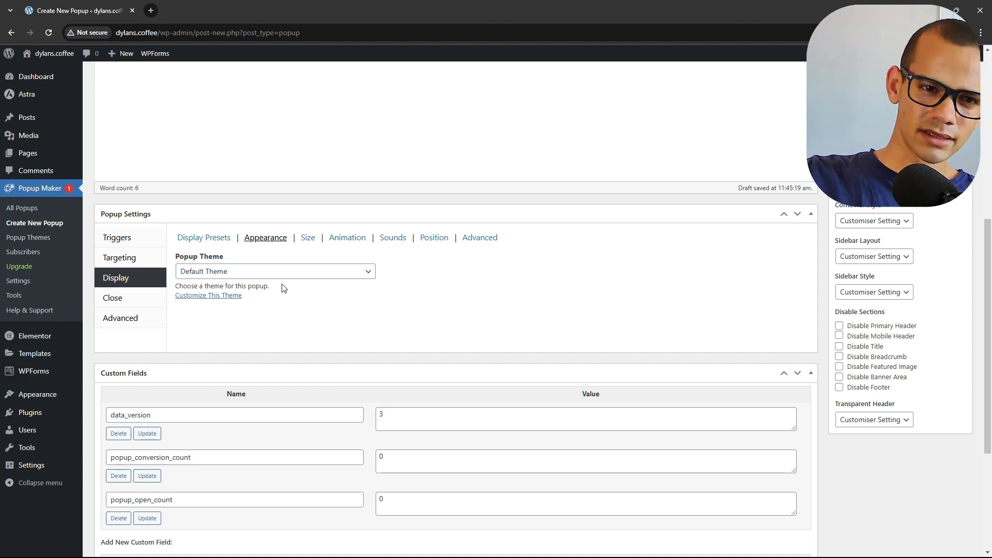
- Save the popup as a draft and preview it on the site, closing the popup and the preview when done
{"action": "scroll", "coordinate": [287, 297], "scroll_direction": "up", "scroll_amount": 4}
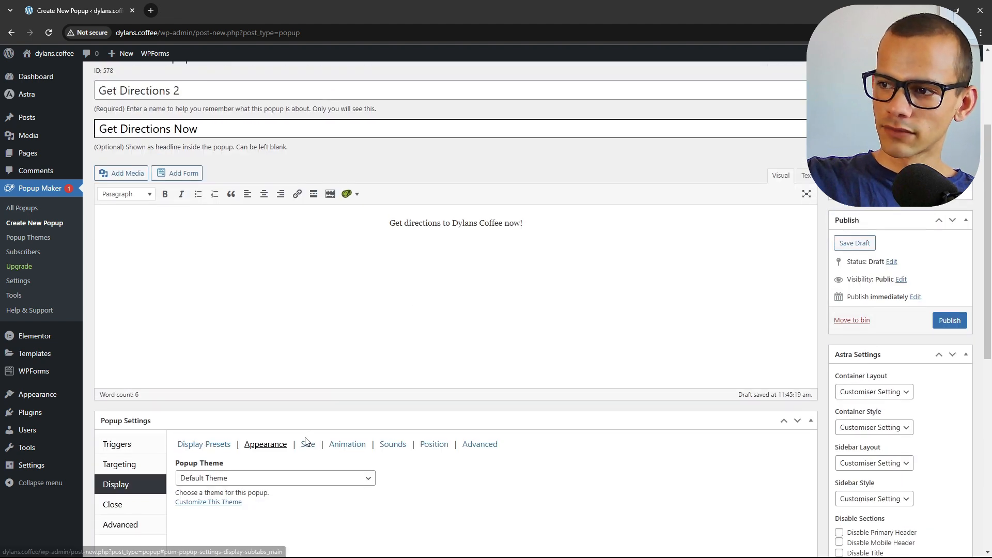
{"action": "left_click", "coordinate": [860, 243]}
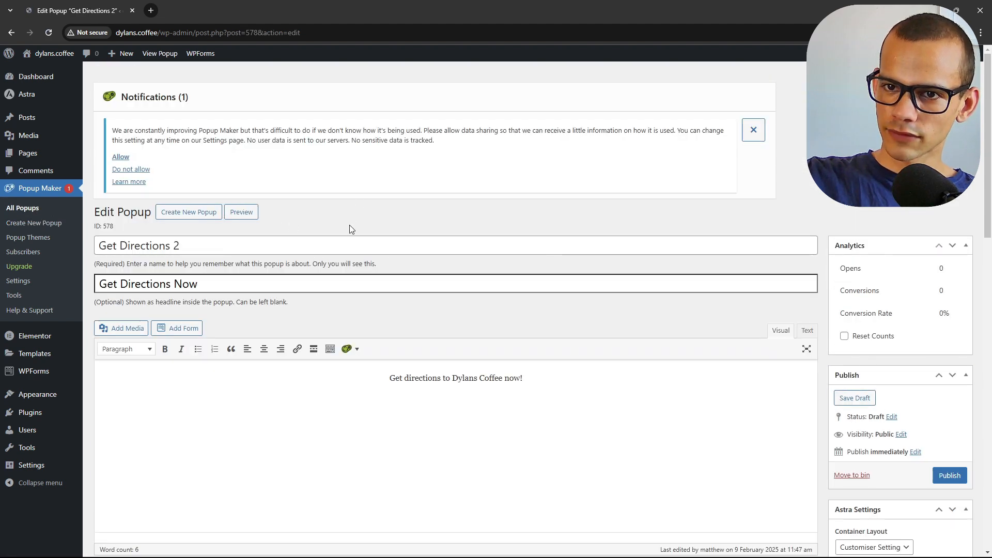
{"action": "left_click", "coordinate": [242, 212]}
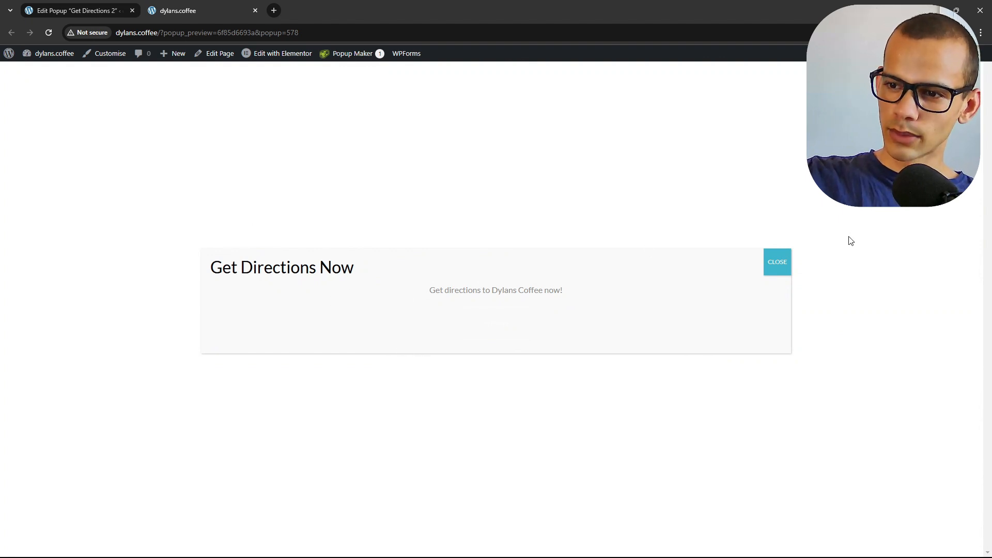
{"action": "left_click", "coordinate": [776, 265]}
{"action": "scroll", "coordinate": [526, 351], "scroll_direction": "down", "scroll_amount": 3}
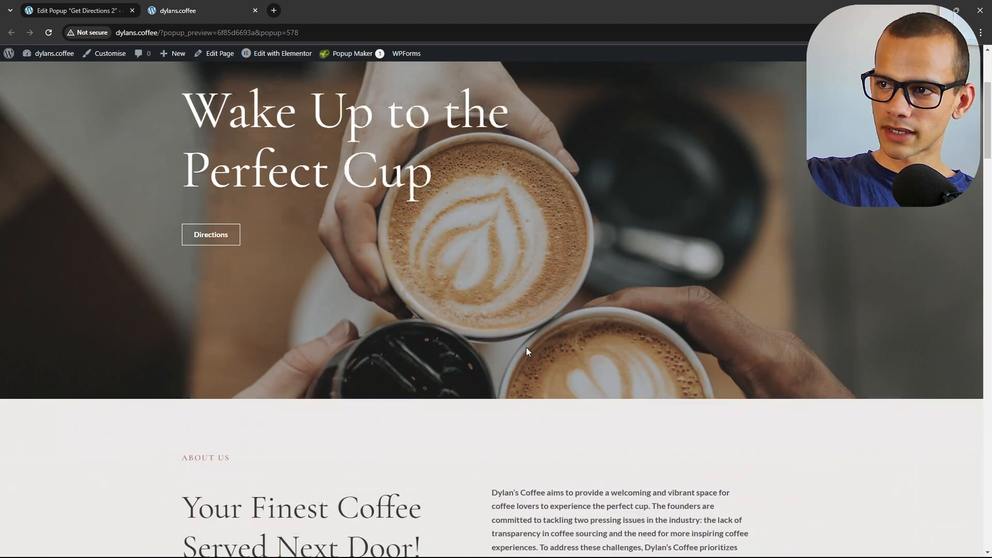
{"action": "scroll", "coordinate": [523, 353], "scroll_direction": "up", "scroll_amount": 3}
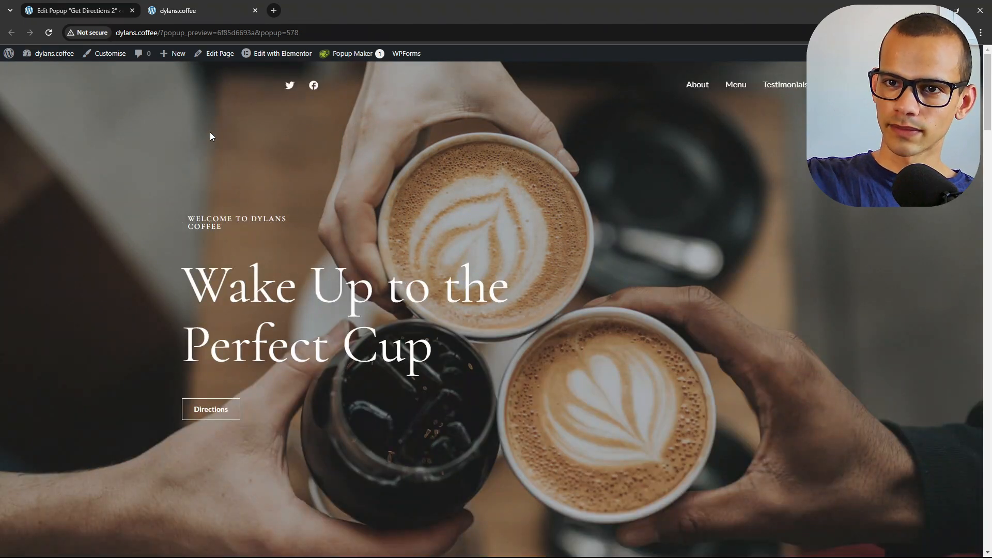
{"action": "left_click", "coordinate": [255, 10]}
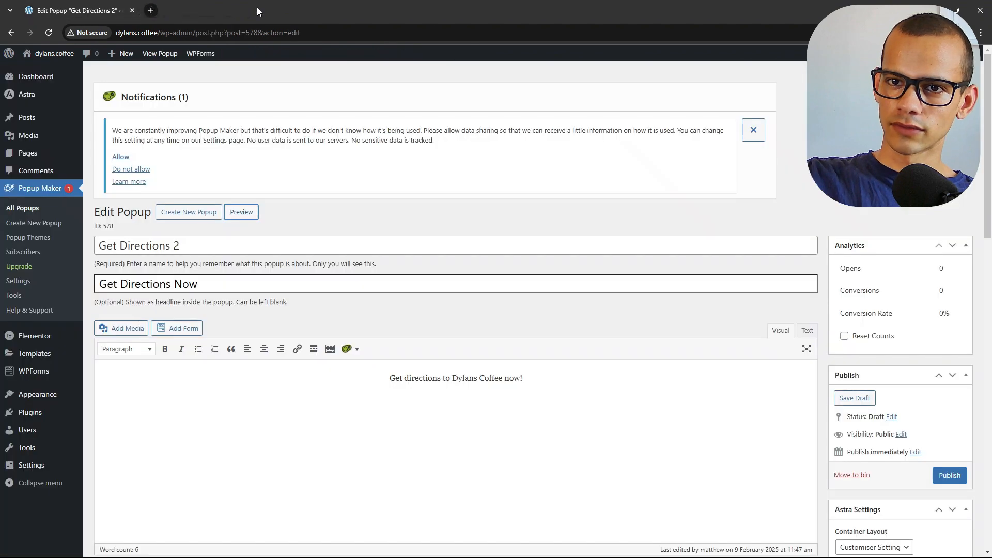
- Change the popup theme to Hello Box and save the draft
{"action": "scroll", "coordinate": [154, 146], "scroll_direction": "down", "scroll_amount": 8}
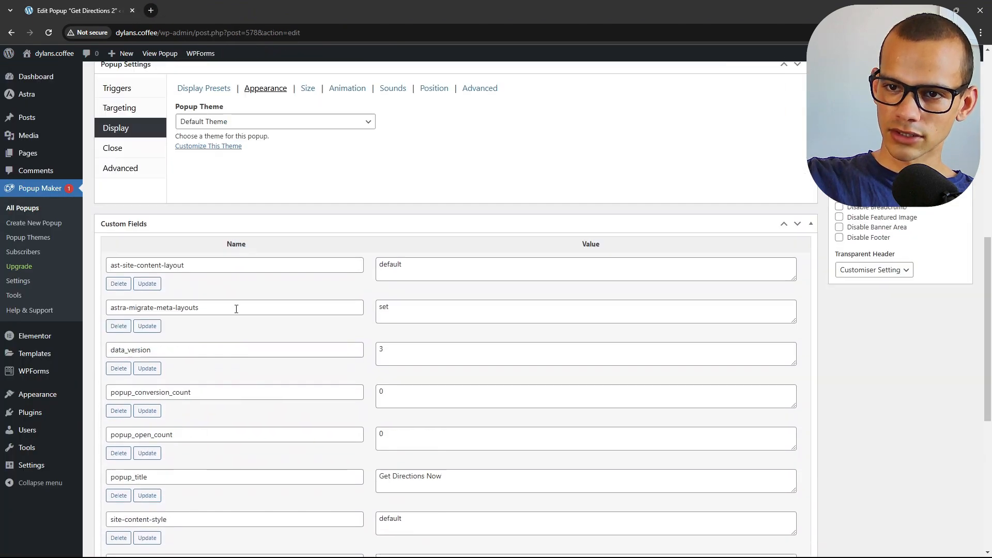
{"action": "left_click", "coordinate": [221, 219]}
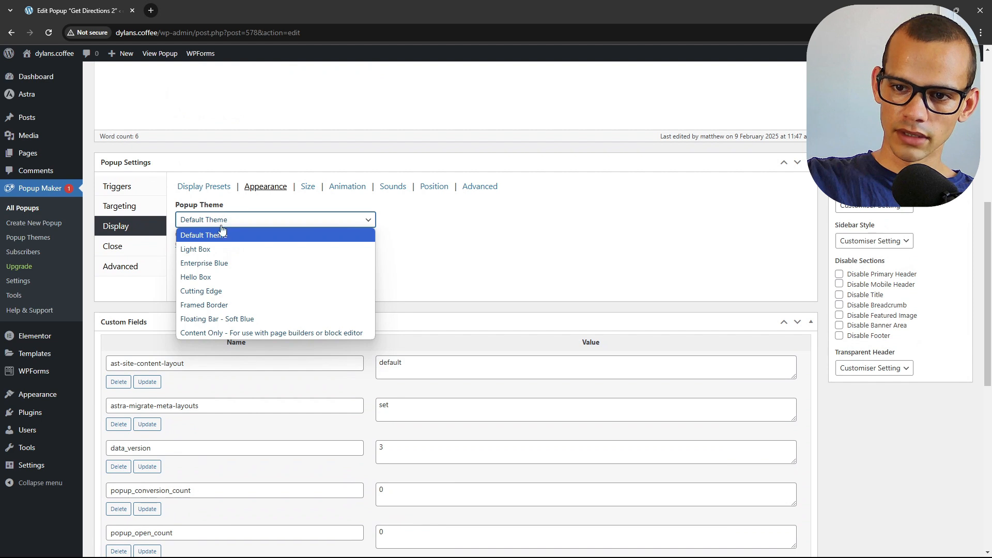
{"action": "left_click", "coordinate": [222, 282]}
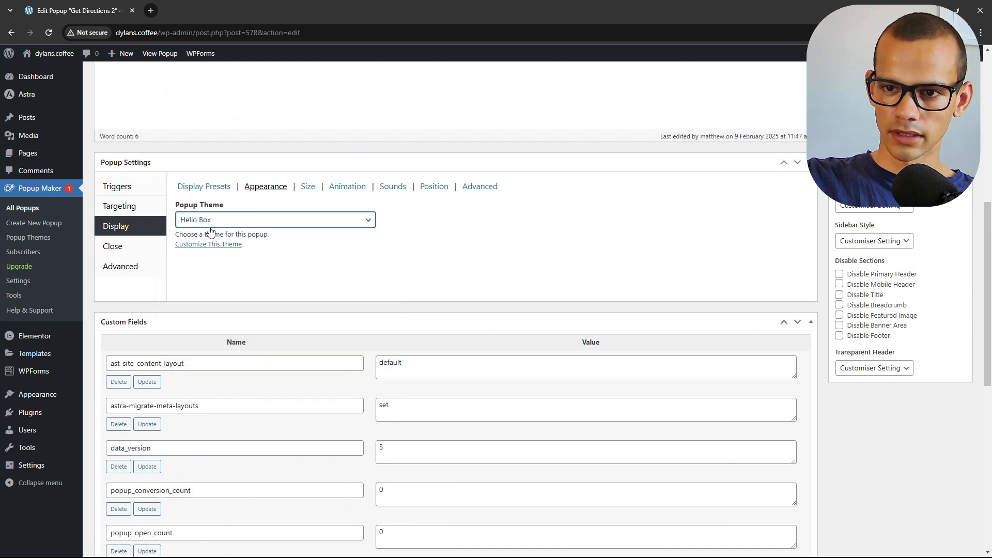
{"action": "scroll", "coordinate": [396, 271], "scroll_direction": "up", "scroll_amount": 2}
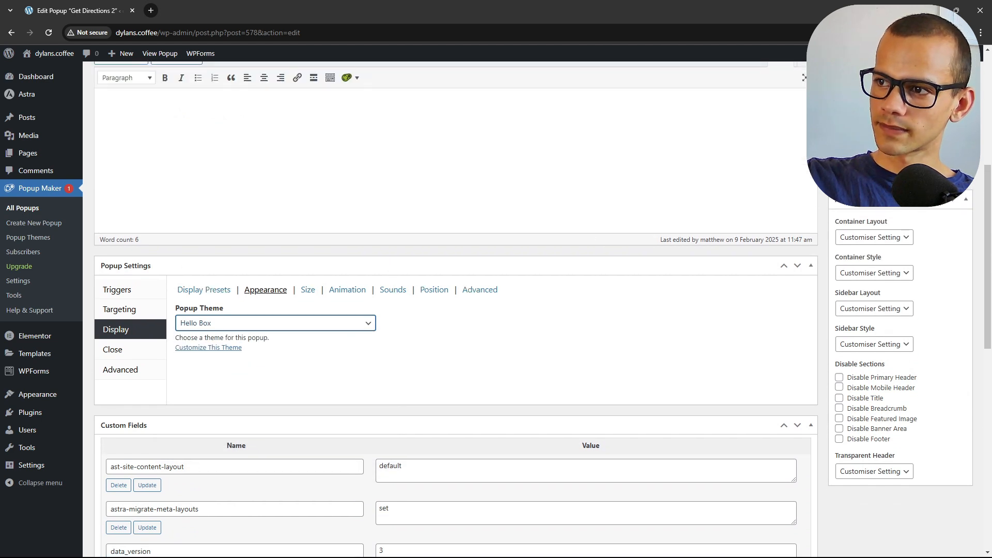
{"action": "left_click", "coordinate": [854, 87]}
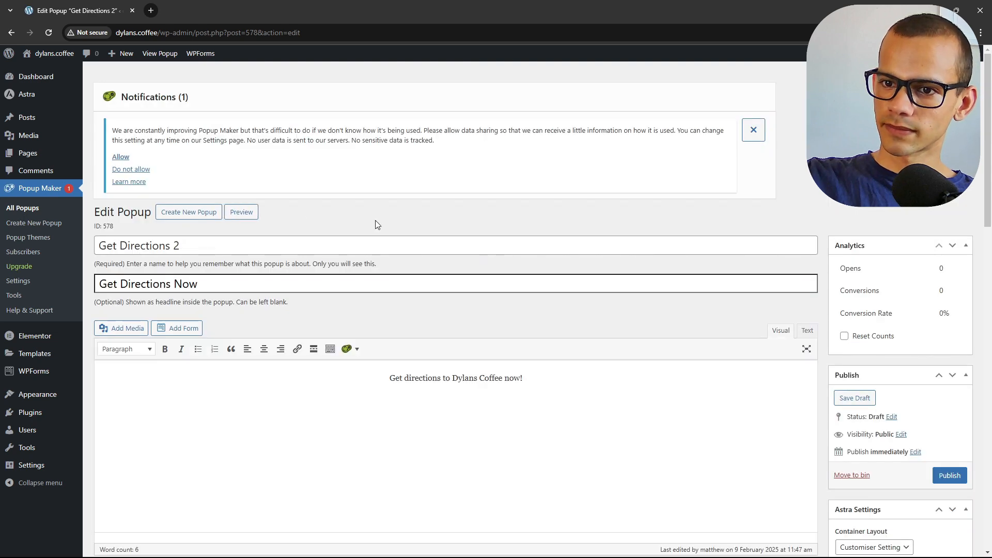
- Preview the popup with the Hello Box theme on the site and dismiss both the popup and the preview
{"action": "left_click", "coordinate": [241, 213]}
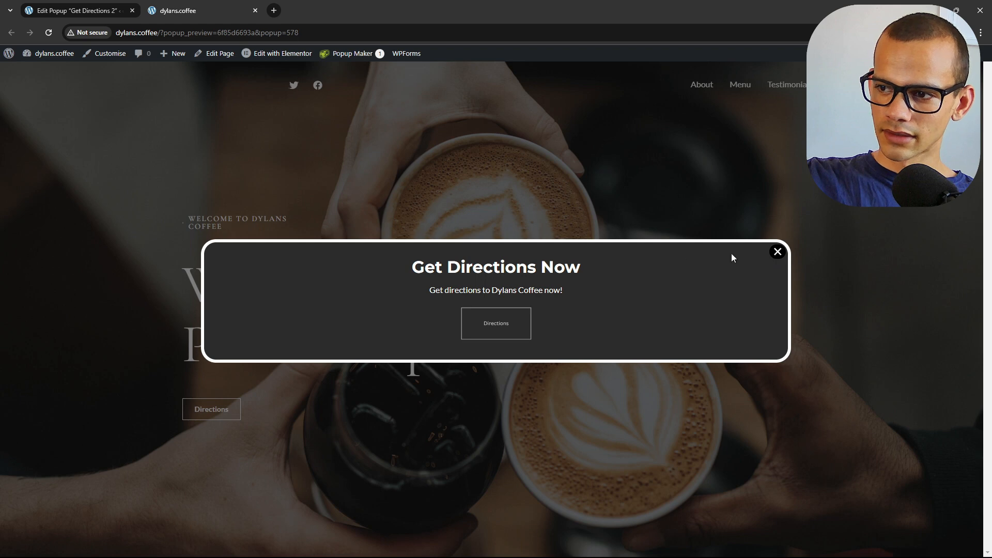
{"action": "left_click", "coordinate": [777, 253]}
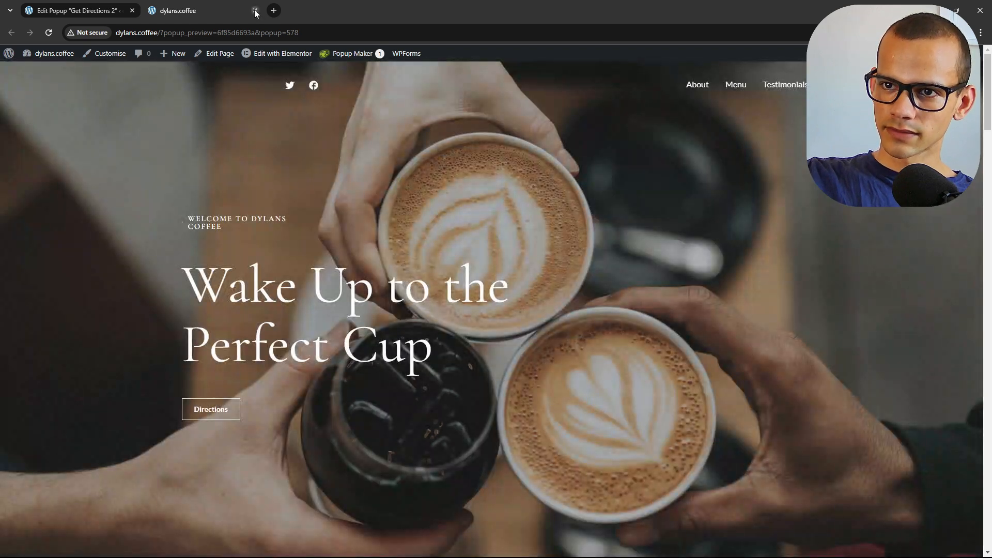
{"action": "left_click", "coordinate": [255, 11]}
- Open the Hello Box popup theme for customisation and set its overlay opacity to 46%
{"action": "scroll", "coordinate": [175, 331], "scroll_direction": "down", "scroll_amount": 7}
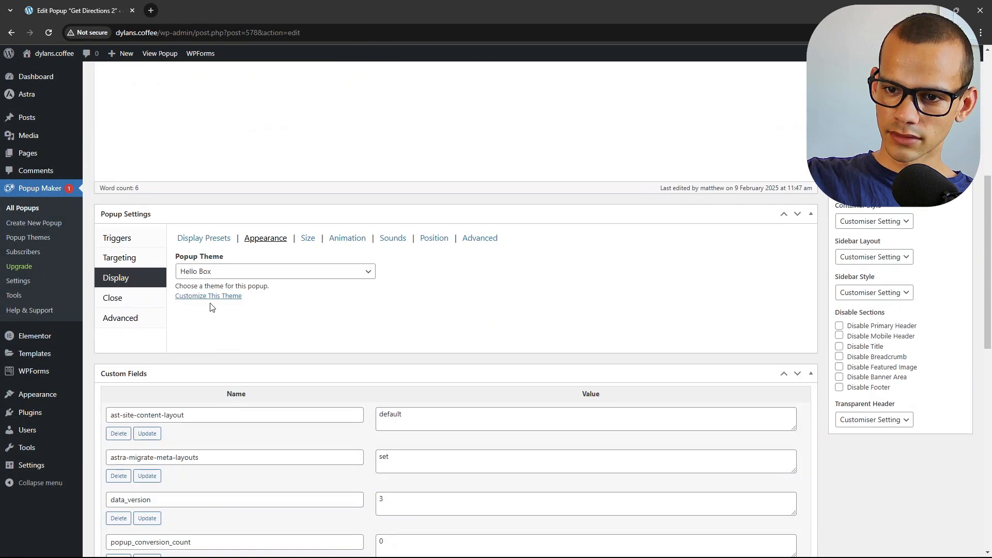
{"action": "left_click", "coordinate": [209, 272]}
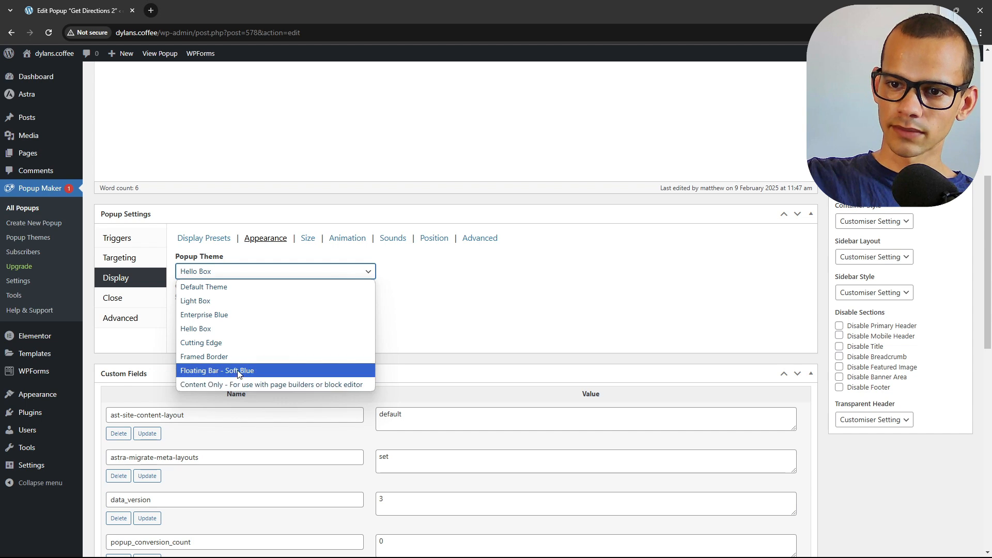
{"action": "left_click", "coordinate": [441, 293]}
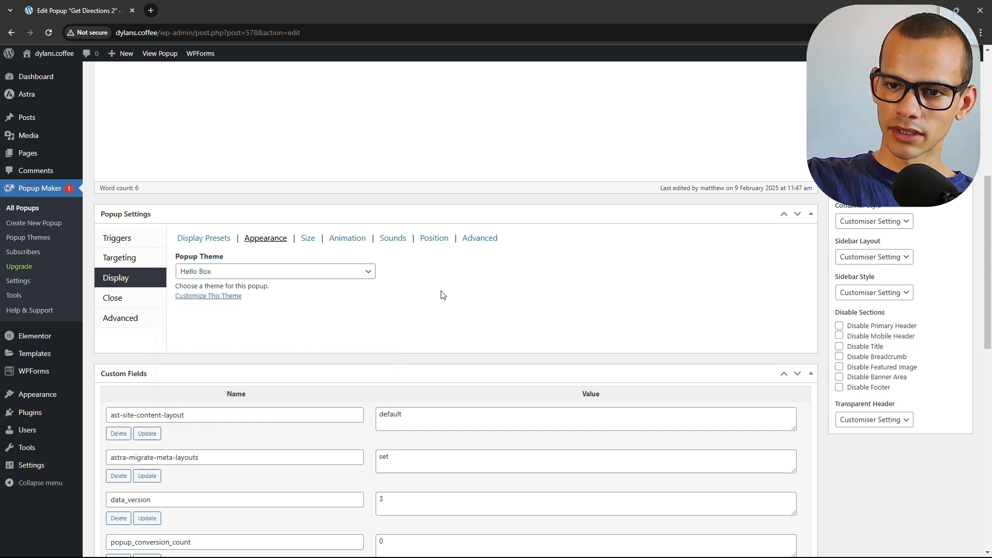
{"action": "left_click", "coordinate": [211, 298]}
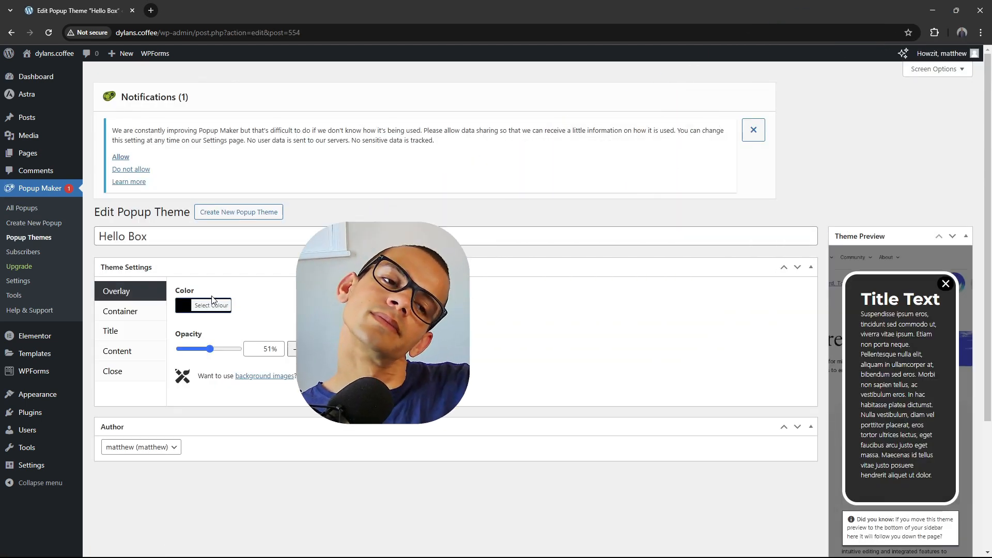
{"action": "scroll", "coordinate": [206, 290], "scroll_direction": "down", "scroll_amount": 3}
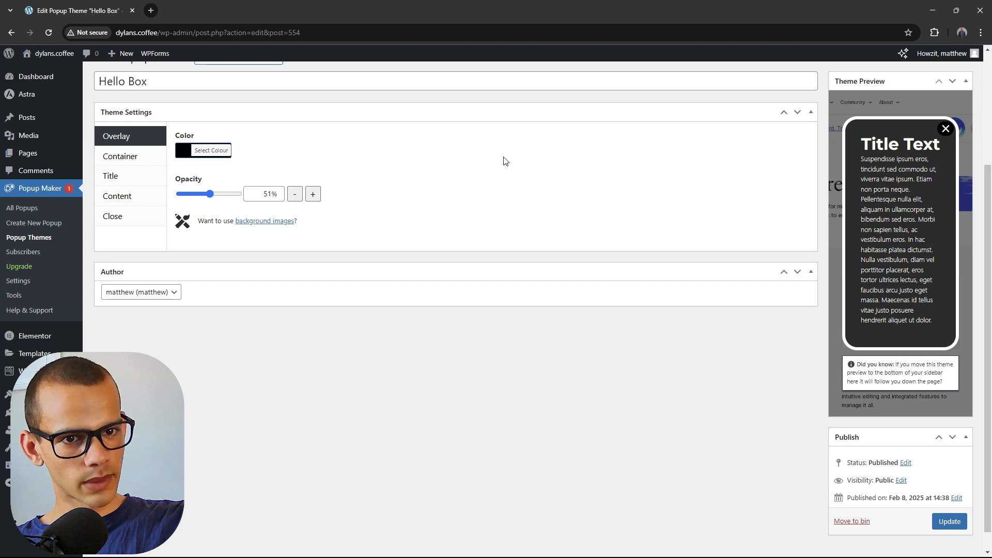
{"action": "mouse_move", "coordinate": [210, 194]}
{"action": "left_mouse_down"}
{"action": "mouse_move", "coordinate": [240, 195]}
{"action": "mouse_move", "coordinate": [187, 199]}
{"action": "mouse_move", "coordinate": [208, 195]}
{"action": "left_mouse_up"}
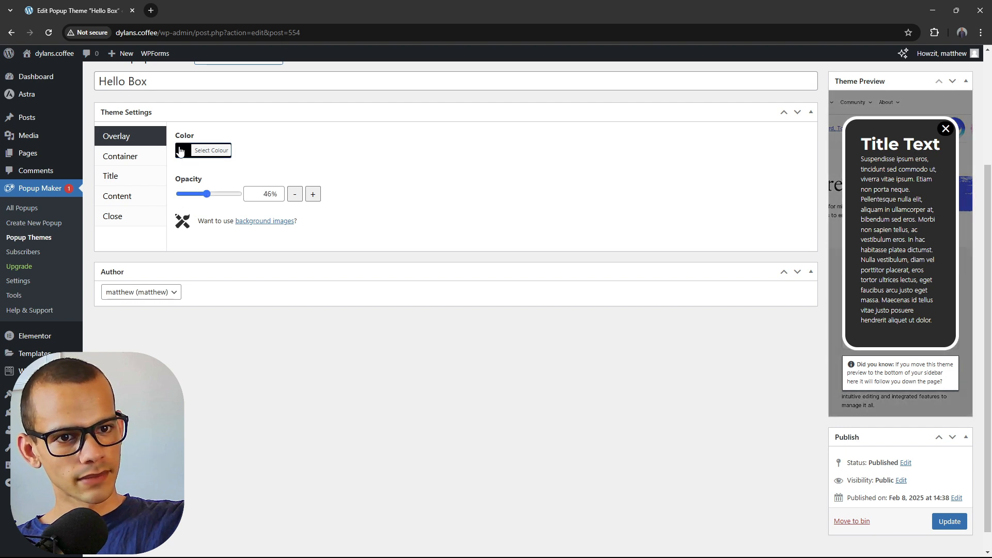
- Set the theme container's padding to 12 px and its border radius to 19 px
{"action": "left_click", "coordinate": [183, 153]}
{"action": "left_click", "coordinate": [182, 152]}
{"action": "left_click", "coordinate": [149, 156]}
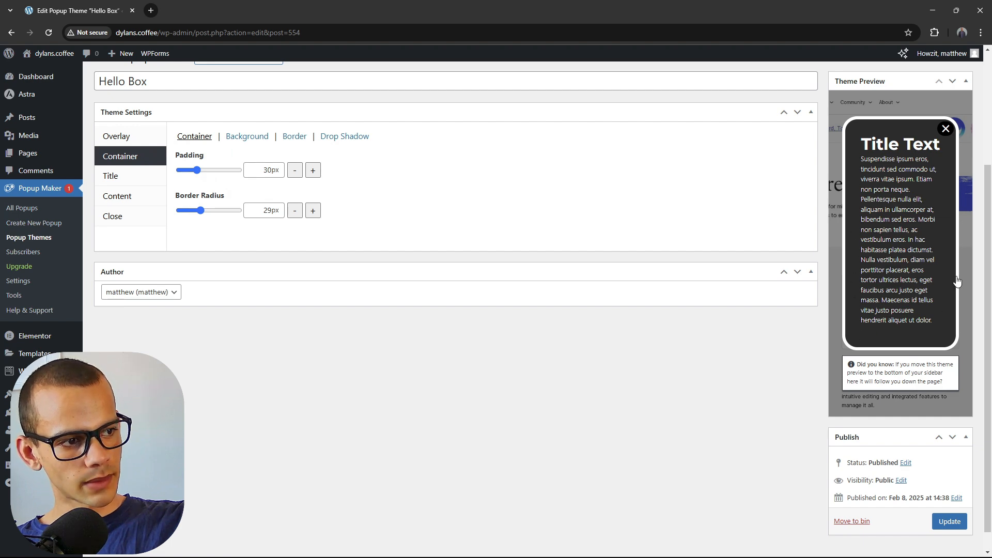
{"action": "mouse_move", "coordinate": [197, 170]}
{"action": "left_mouse_down"}
{"action": "mouse_move", "coordinate": [206, 171]}
{"action": "mouse_move", "coordinate": [186, 166]}
{"action": "left_mouse_up"}
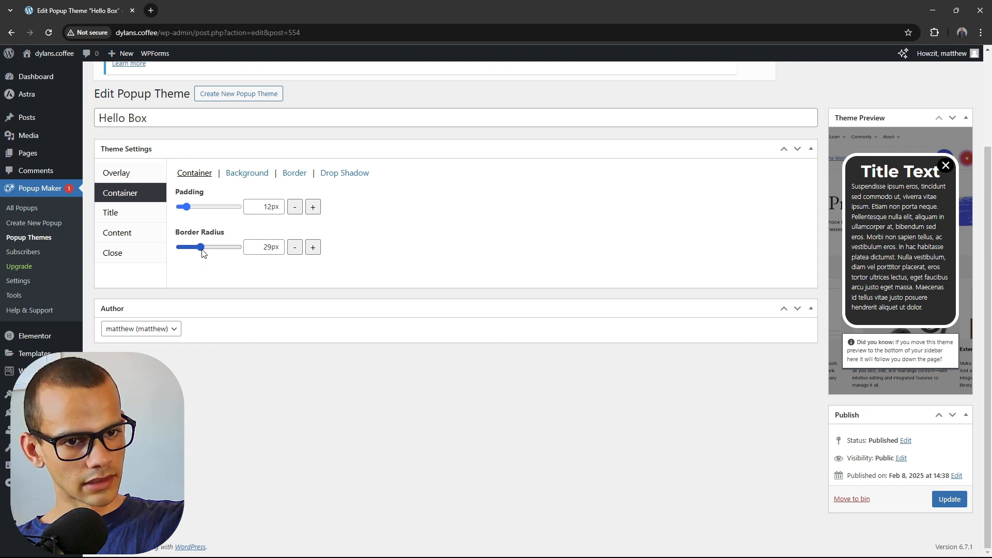
{"action": "left_click_drag", "start_coordinate": [202, 252], "coordinate": [196, 257]}
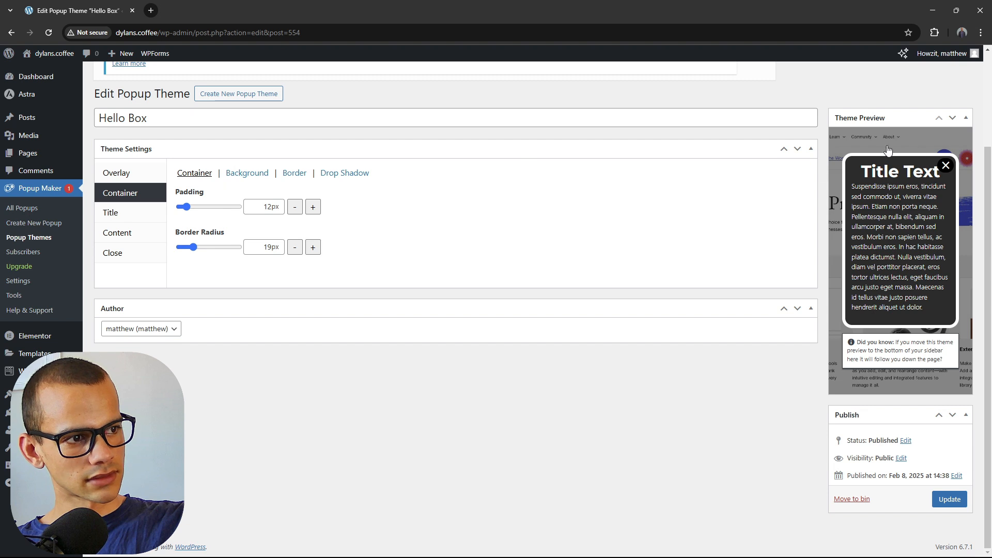
{"action": "left_click", "coordinate": [247, 173]}
{"action": "right_click", "coordinate": [246, 175]}
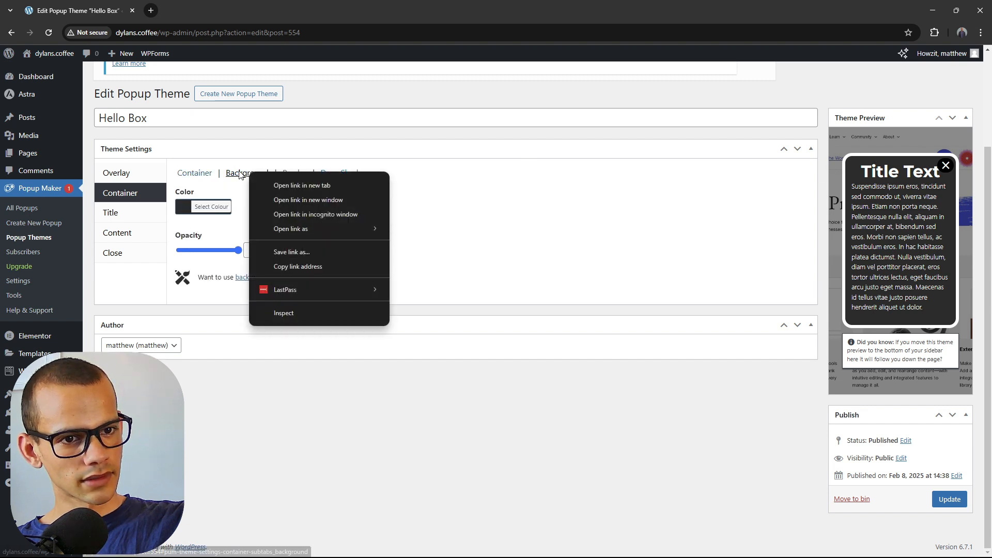
{"action": "left_click", "coordinate": [241, 177]}
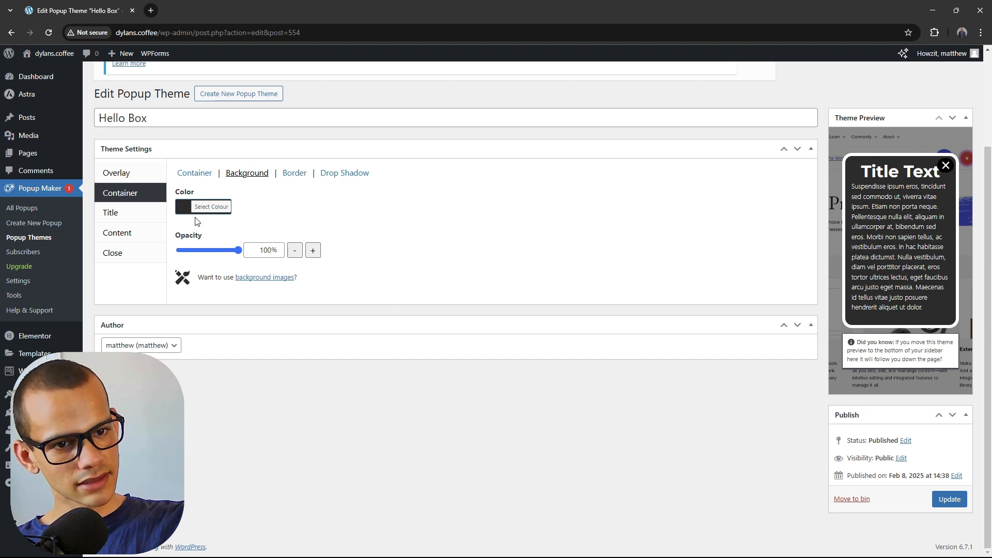
{"action": "mouse_move", "coordinate": [241, 255]}
{"action": "left_mouse_down"}
{"action": "mouse_move", "coordinate": [200, 254]}
{"action": "mouse_move", "coordinate": [250, 252]}
{"action": "left_mouse_up"}
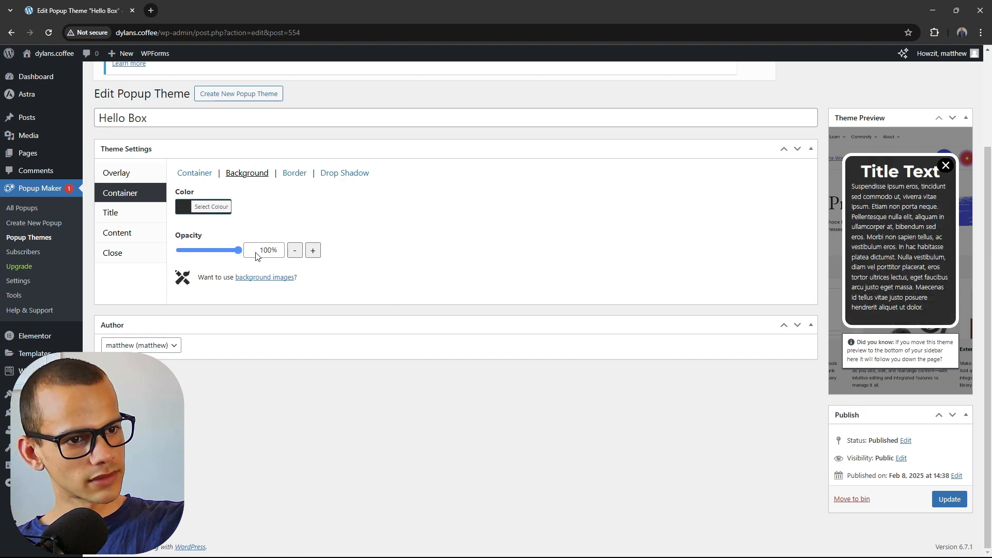
- Set the container border's thickness to 4 px and its colour to light orange #e8b288
{"action": "left_click", "coordinate": [288, 175]}
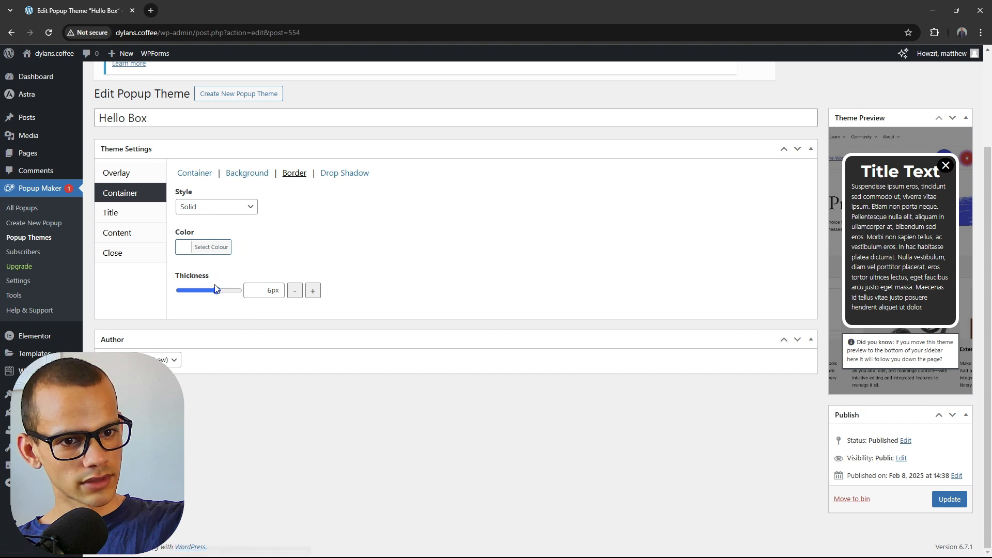
{"action": "mouse_move", "coordinate": [216, 290]}
{"action": "left_mouse_down"}
{"action": "mouse_move", "coordinate": [190, 292]}
{"action": "mouse_move", "coordinate": [213, 292]}
{"action": "mouse_move", "coordinate": [202, 289]}
{"action": "left_mouse_up"}
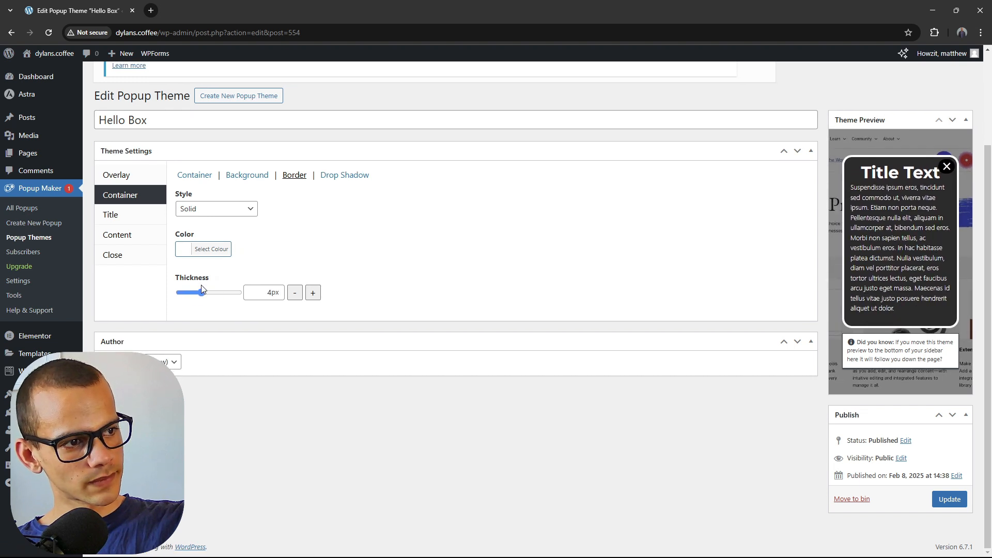
{"action": "left_click", "coordinate": [184, 248]}
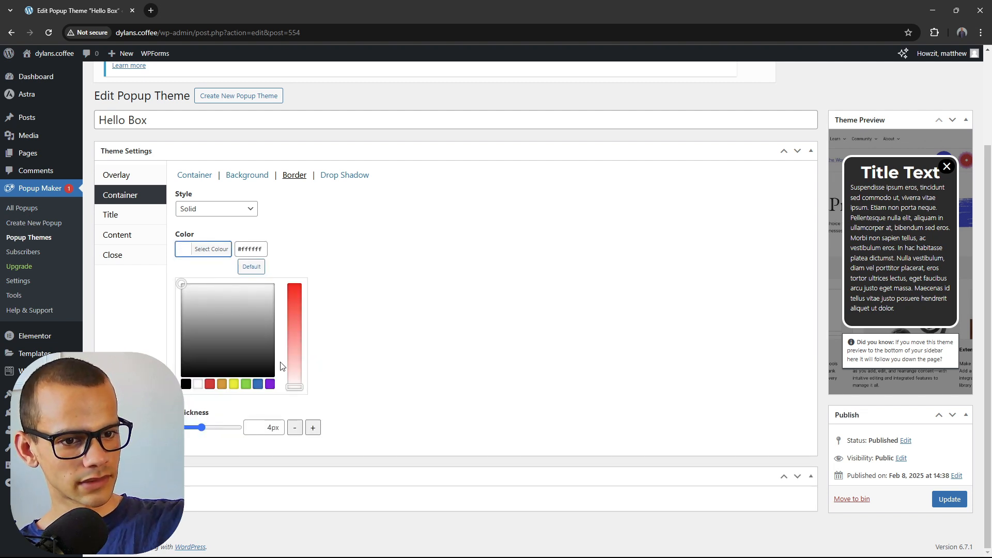
{"action": "left_click", "coordinate": [221, 383]}
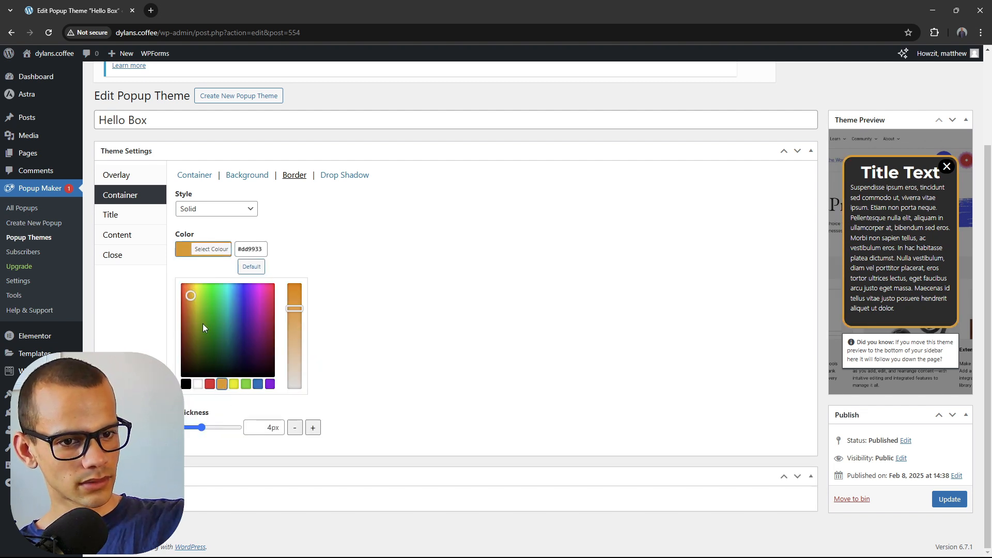
{"action": "left_click", "coordinate": [185, 291]}
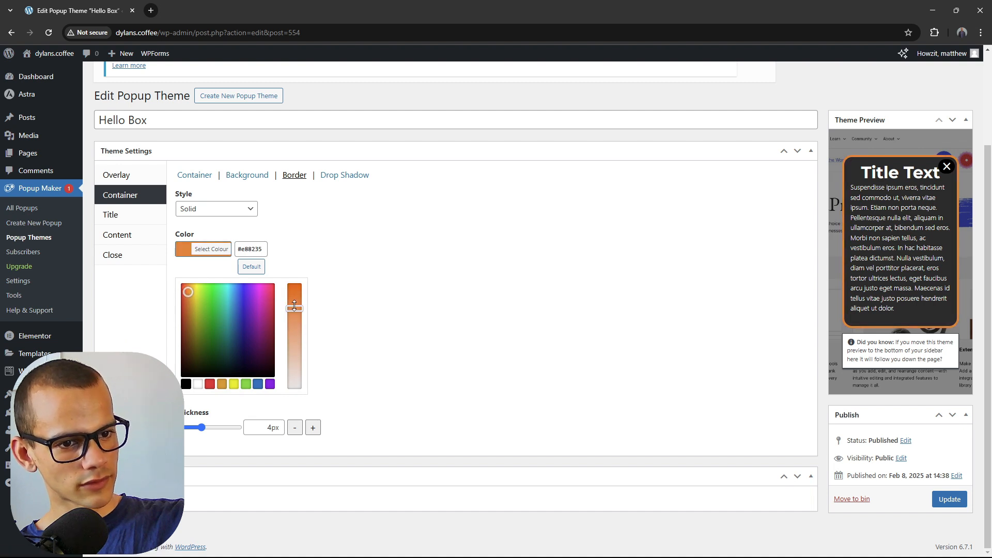
{"action": "left_click_drag", "start_coordinate": [295, 308], "coordinate": [296, 345]}
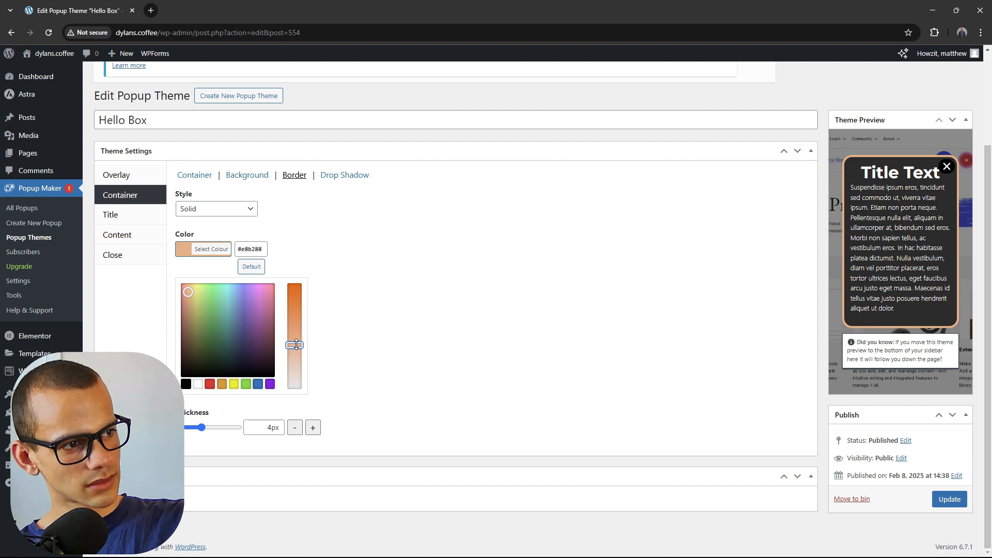
{"action": "left_click", "coordinate": [337, 197]}
- Try a container drop shadow with 100% opacity, a 6 px horizontal position and a -9 px vertical position
{"action": "left_click", "coordinate": [335, 177]}
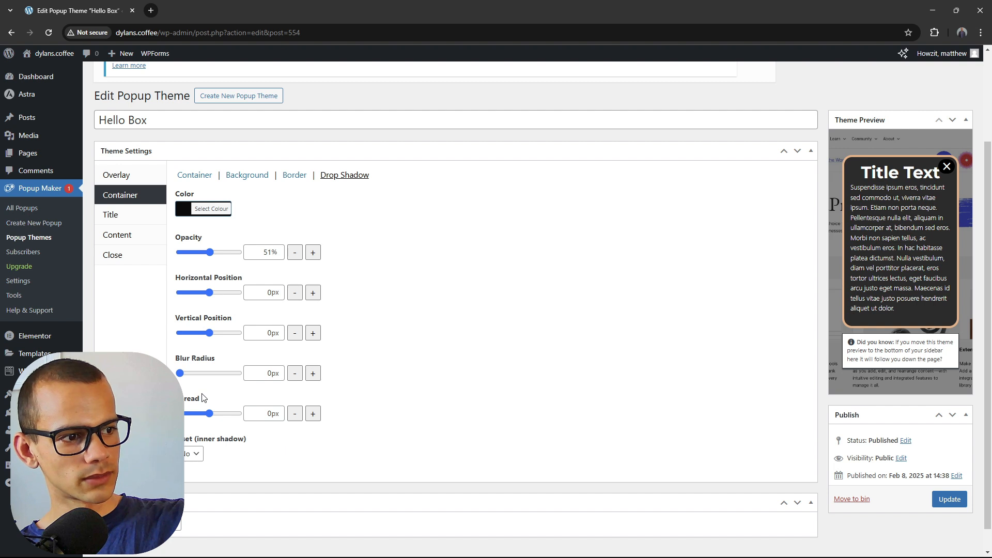
{"action": "mouse_move", "coordinate": [210, 253]}
{"action": "left_mouse_down"}
{"action": "mouse_move", "coordinate": [237, 252]}
{"action": "mouse_move", "coordinate": [193, 252]}
{"action": "mouse_move", "coordinate": [209, 253]}
{"action": "left_mouse_up"}
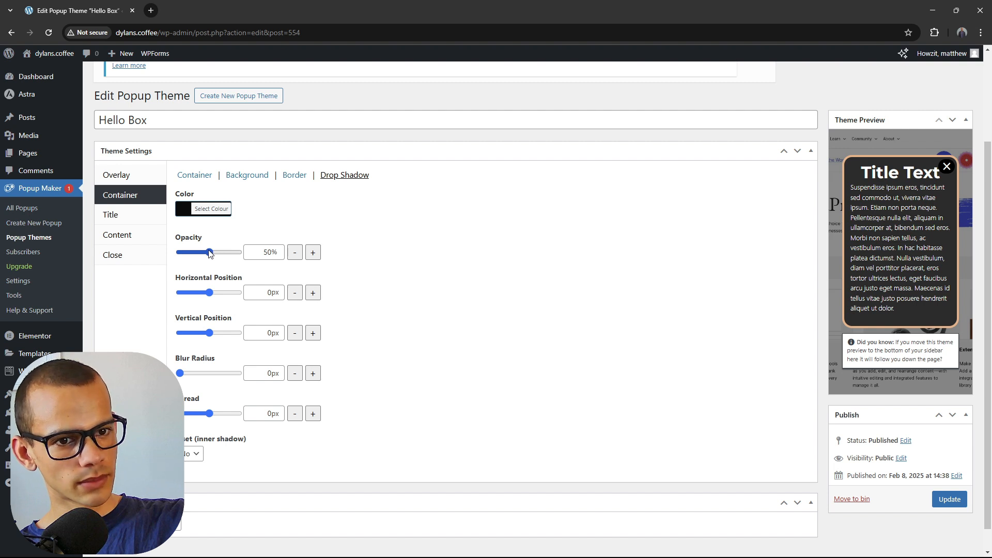
{"action": "left_click_drag", "start_coordinate": [209, 253], "coordinate": [326, 250]}
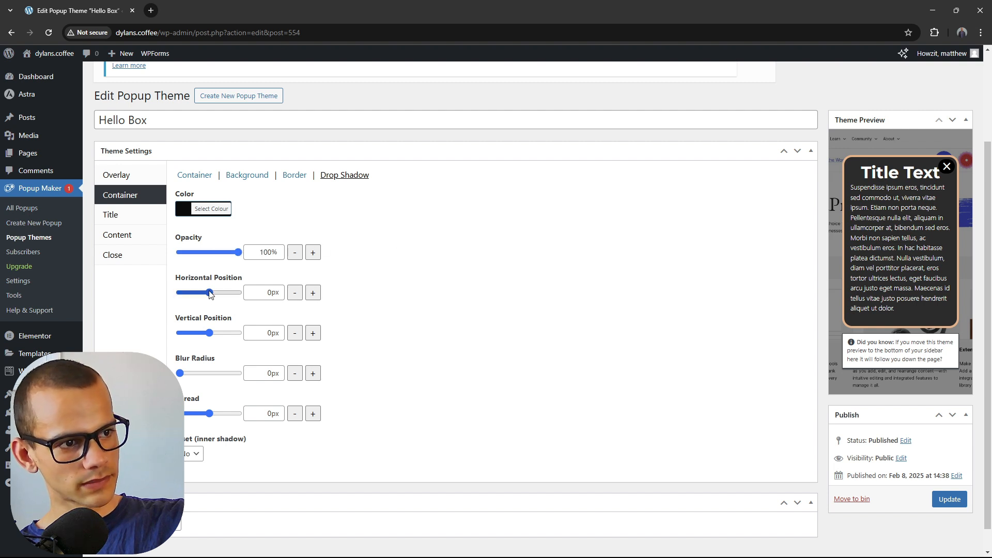
{"action": "left_click_drag", "start_coordinate": [210, 294], "coordinate": [205, 329]}
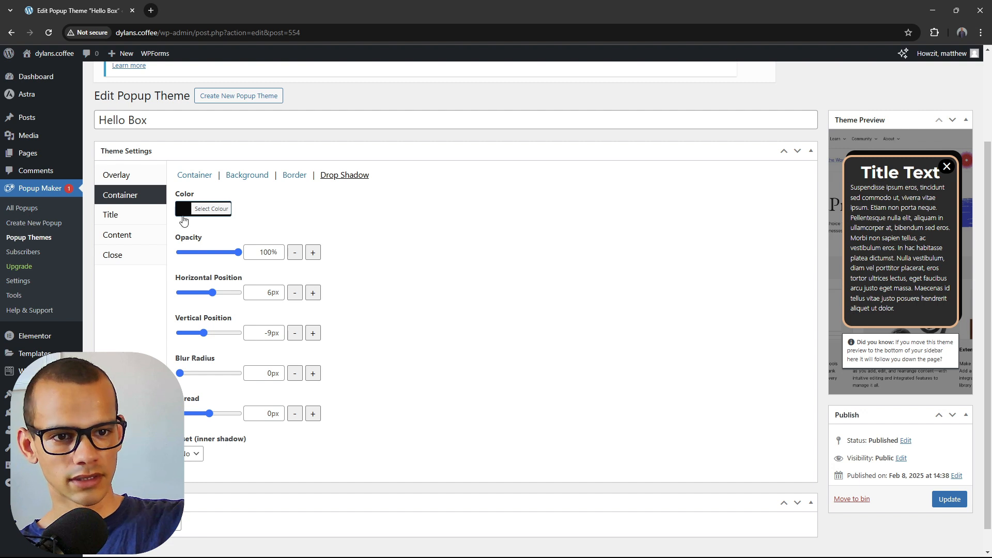
- Set the container drop shadow's opacity to 0% and its horizontal and vertical positions to 0 px
{"action": "left_click_drag", "start_coordinate": [238, 252], "coordinate": [180, 252]}
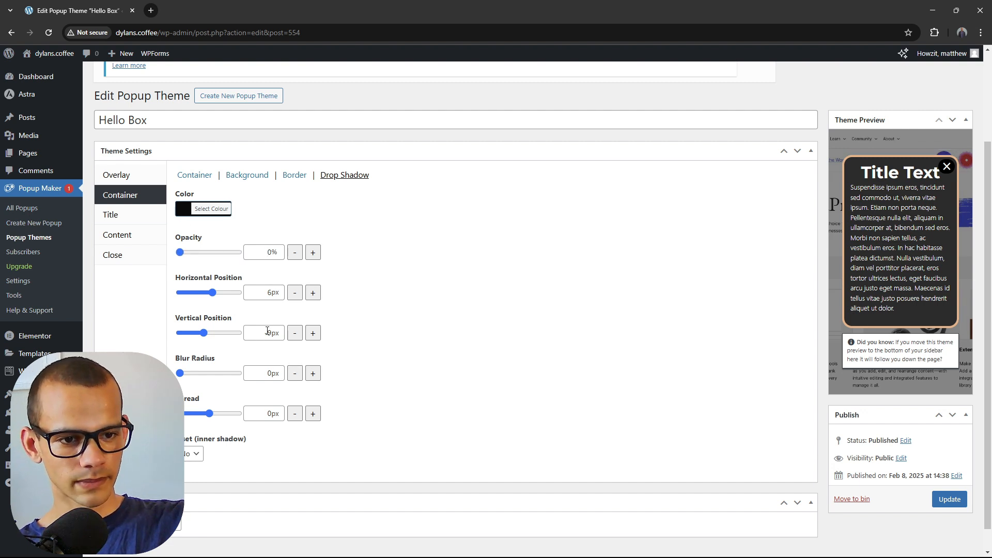
{"action": "left_click_drag", "start_coordinate": [273, 332], "coordinate": [263, 329]}
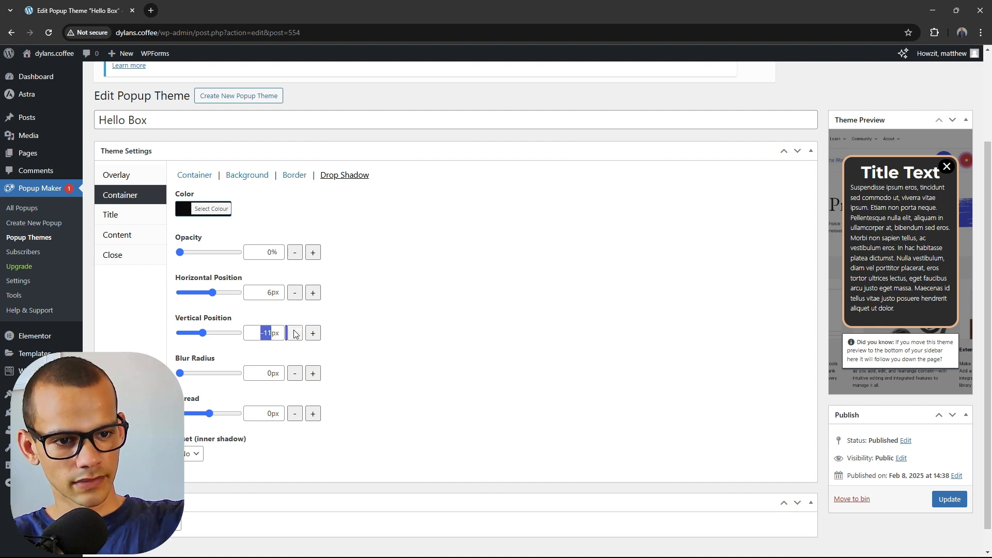
{"action": "left_click", "coordinate": [313, 333]}
{"action": "left_click", "coordinate": [313, 332]}
{"action": "left_click", "coordinate": [314, 333]}
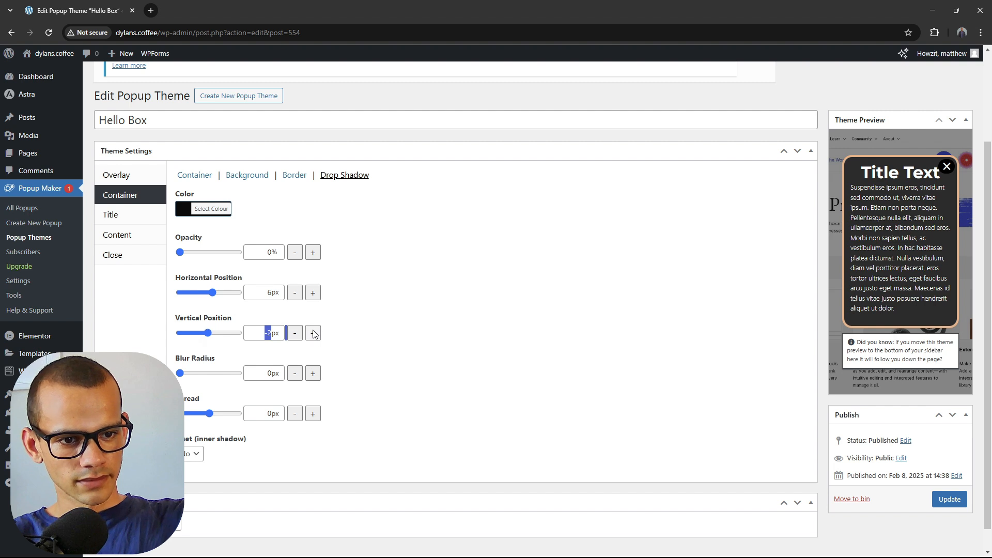
{"action": "left_click", "coordinate": [312, 332]}
{"action": "left_click", "coordinate": [310, 333]}
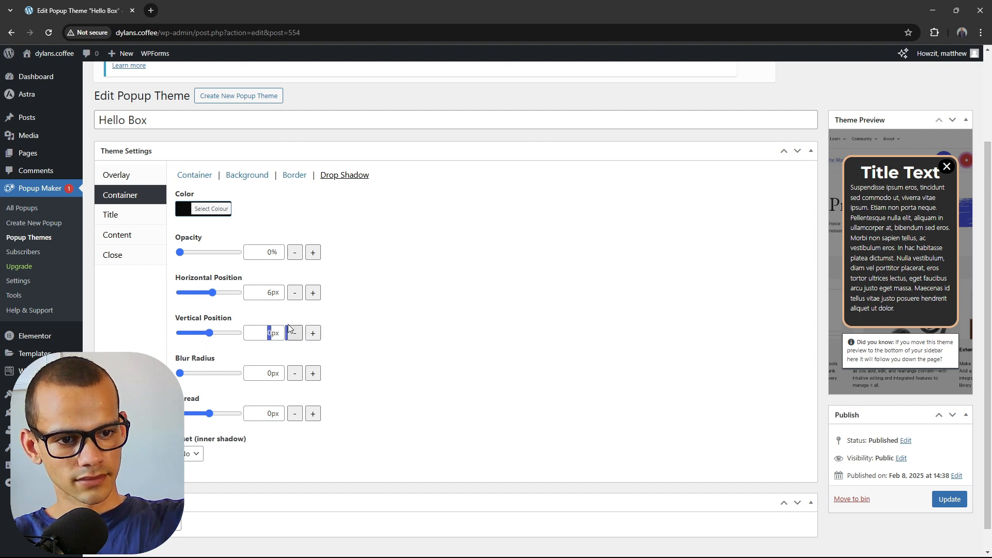
{"action": "left_click", "coordinate": [294, 333]}
{"action": "left_click", "coordinate": [294, 293]}
{"action": "left_click", "coordinate": [294, 293]}
{"action": "left_click", "coordinate": [294, 293]}
{"action": "left_click", "coordinate": [294, 293]}
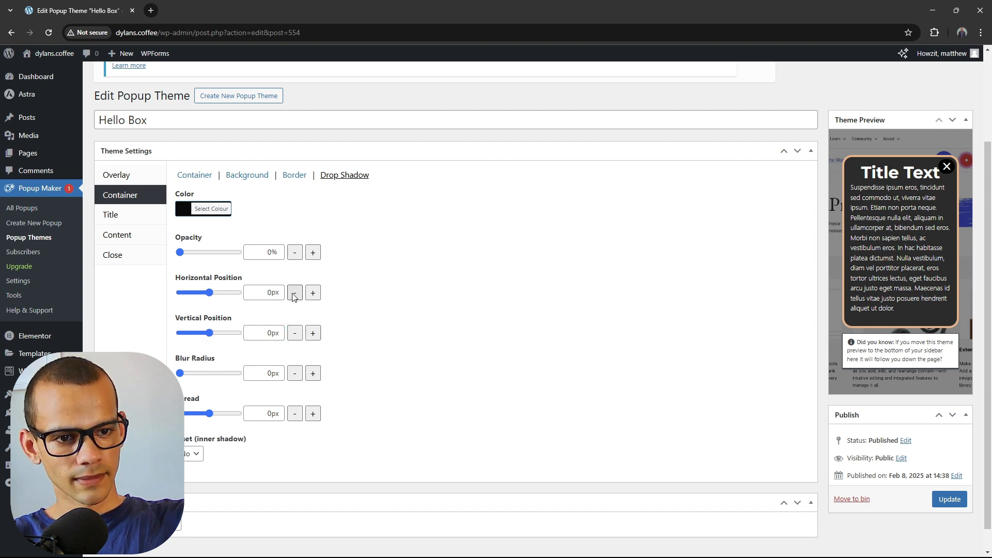
{"action": "left_click", "coordinate": [294, 293]}
{"action": "left_click", "coordinate": [294, 293]}
{"action": "left_click", "coordinate": [119, 217]}
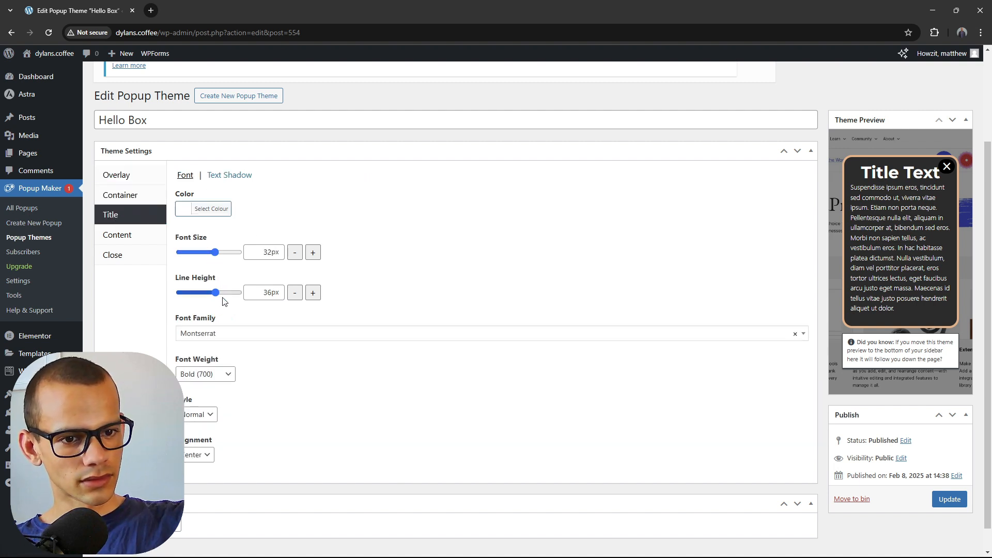
{"action": "scroll", "coordinate": [282, 339], "scroll_direction": "down", "scroll_amount": 1}
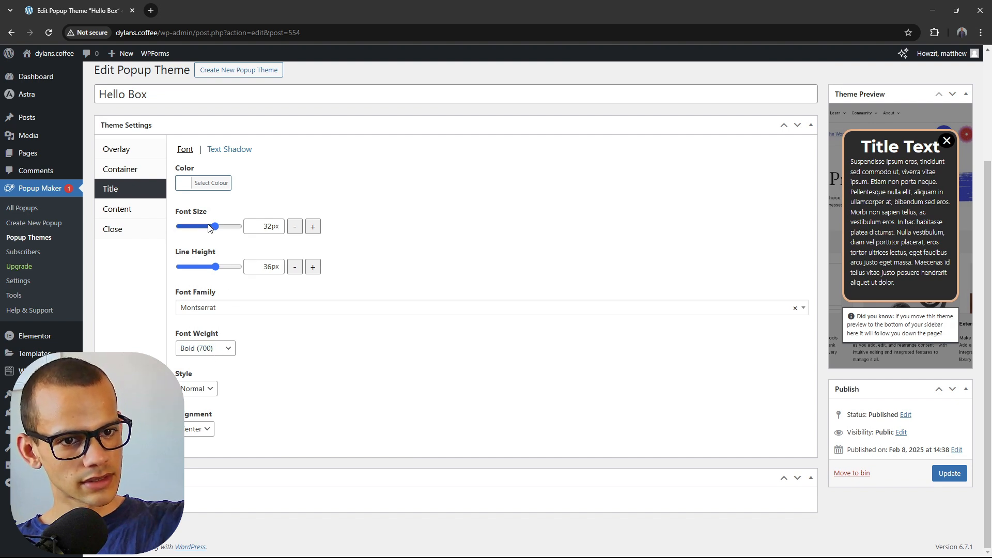
{"action": "left_click", "coordinate": [206, 432]}
{"action": "left_click", "coordinate": [246, 445]}
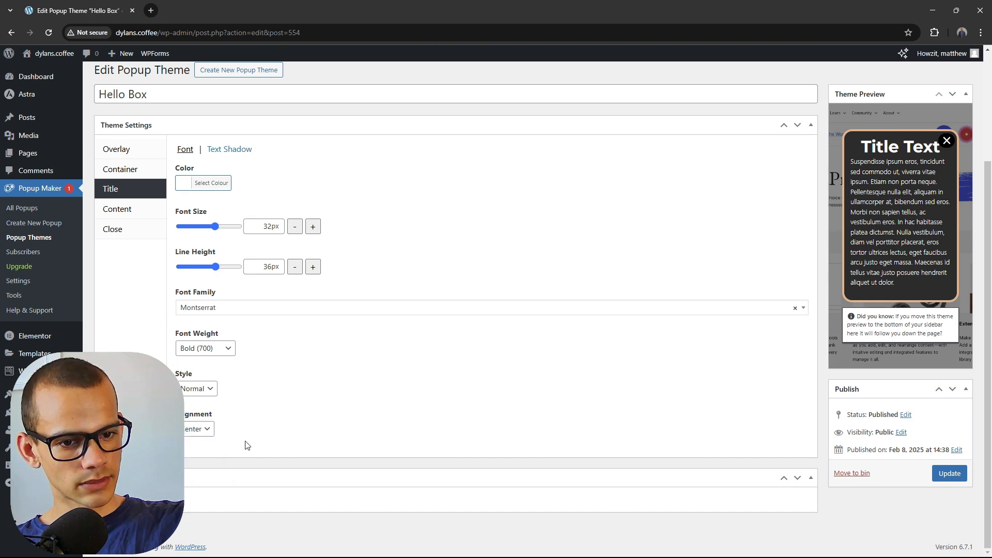
{"action": "left_click", "coordinate": [119, 210]}
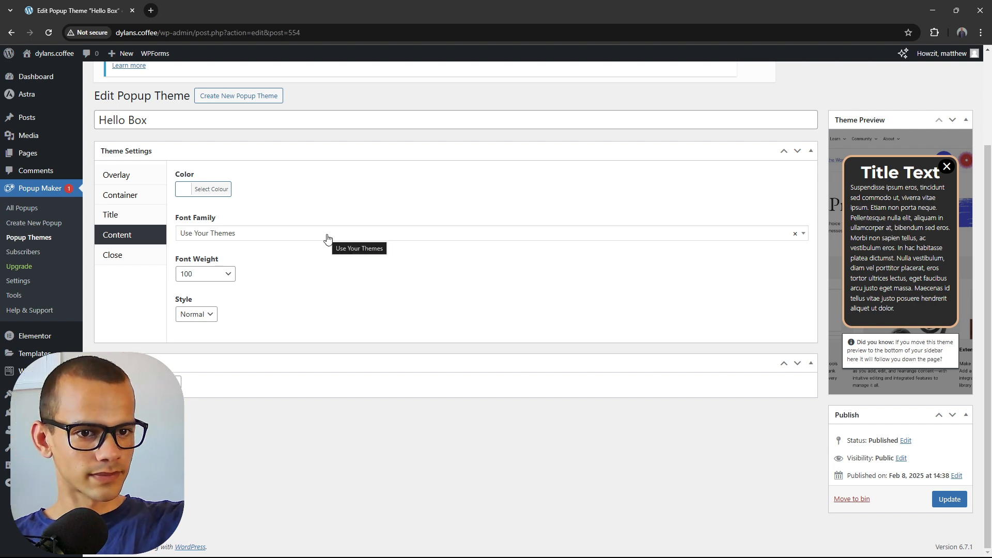
- Offset the theme's close button by -13 px from the top and -29 px from the right, and update the theme
{"action": "left_click", "coordinate": [123, 259]}
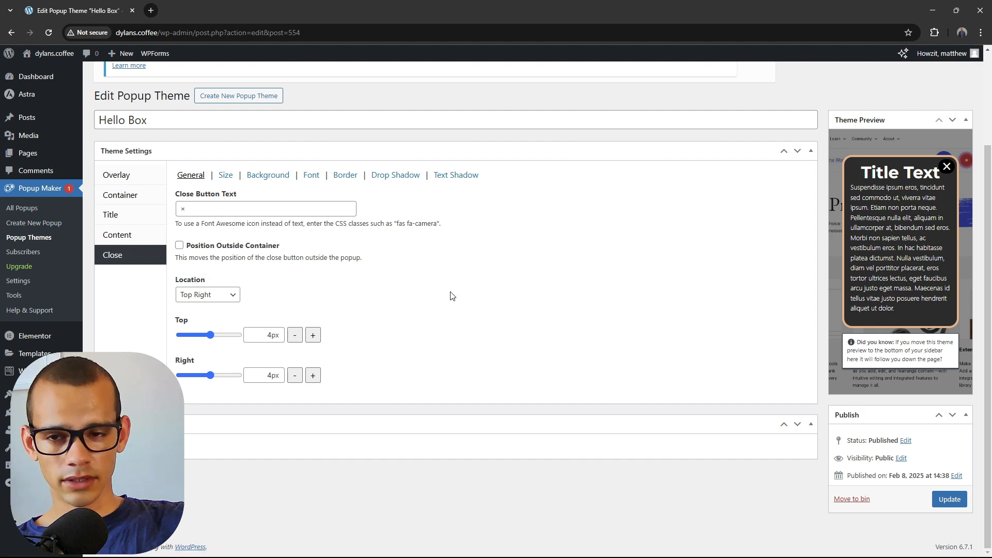
{"action": "left_click_drag", "start_coordinate": [209, 336], "coordinate": [192, 336]}
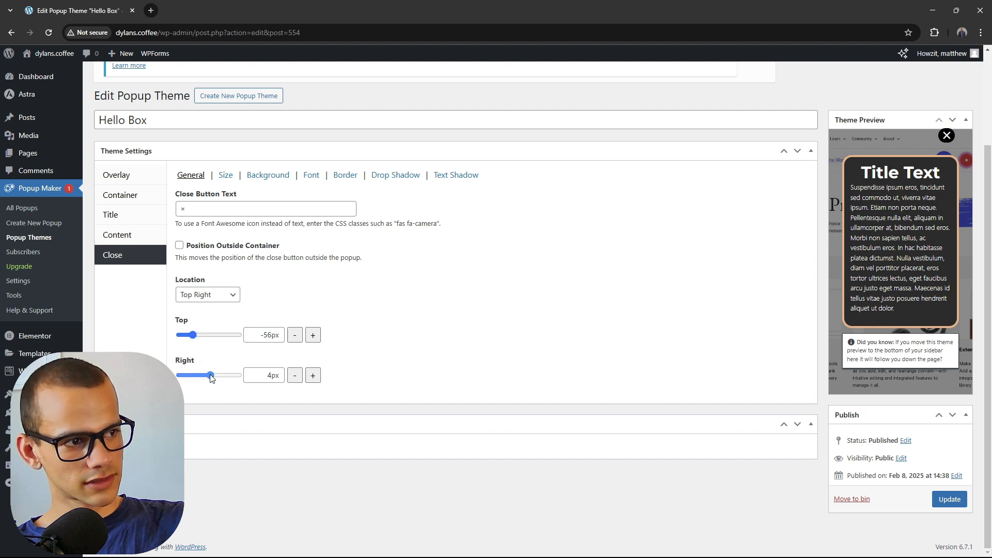
{"action": "left_click_drag", "start_coordinate": [210, 377], "coordinate": [194, 375]}
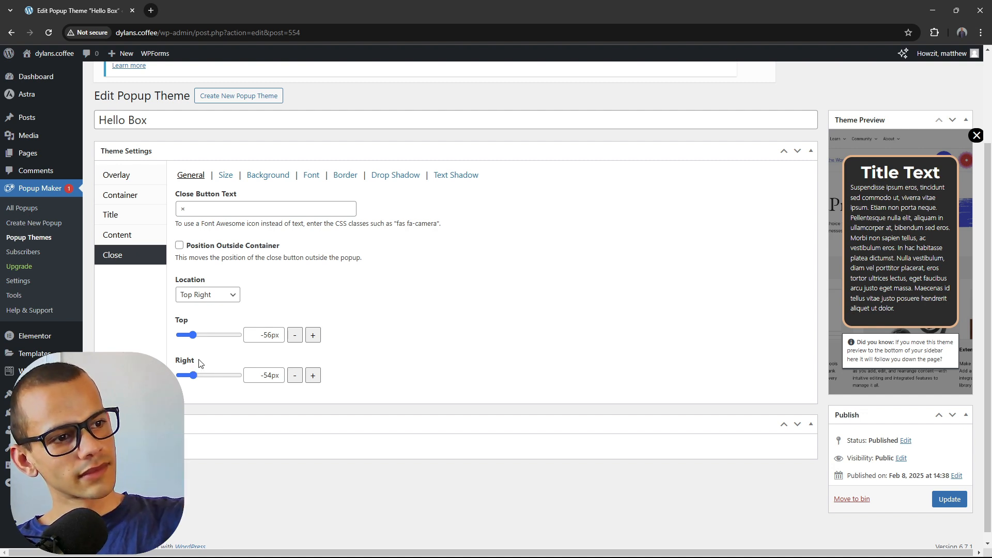
{"action": "mouse_move", "coordinate": [193, 334]}
{"action": "left_mouse_down"}
{"action": "mouse_move", "coordinate": [196, 374]}
{"action": "mouse_move", "coordinate": [198, 340]}
{"action": "mouse_move", "coordinate": [207, 338]}
{"action": "left_mouse_up"}
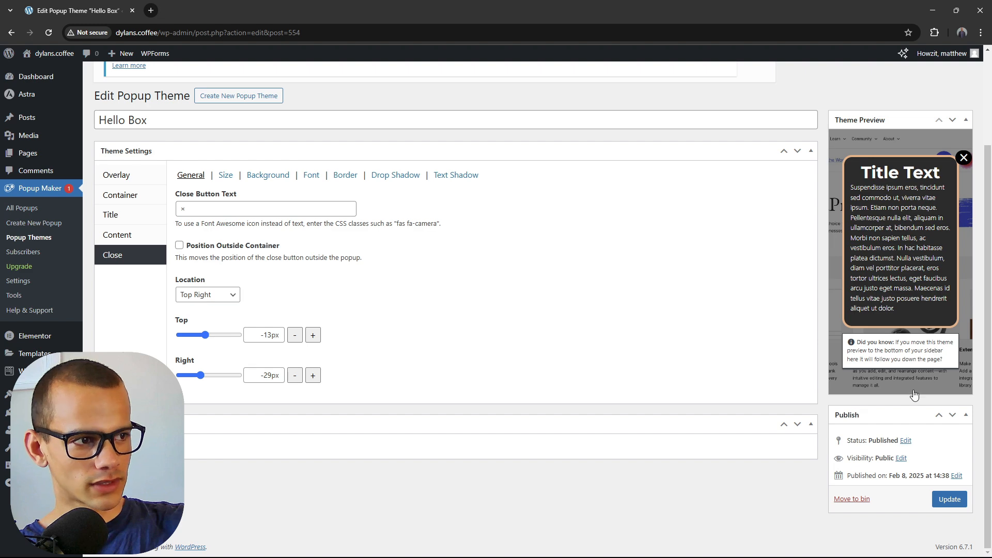
{"action": "left_click", "coordinate": [953, 500]}
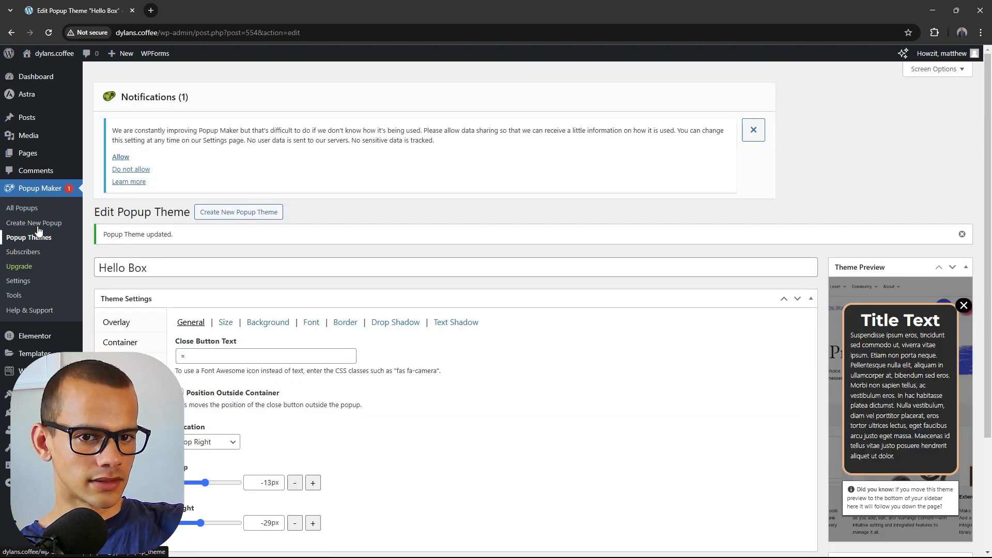
- Open the Get Directions 2 popup for editing and place the text cursor at the end of its first body line
{"action": "left_click", "coordinate": [21, 209]}
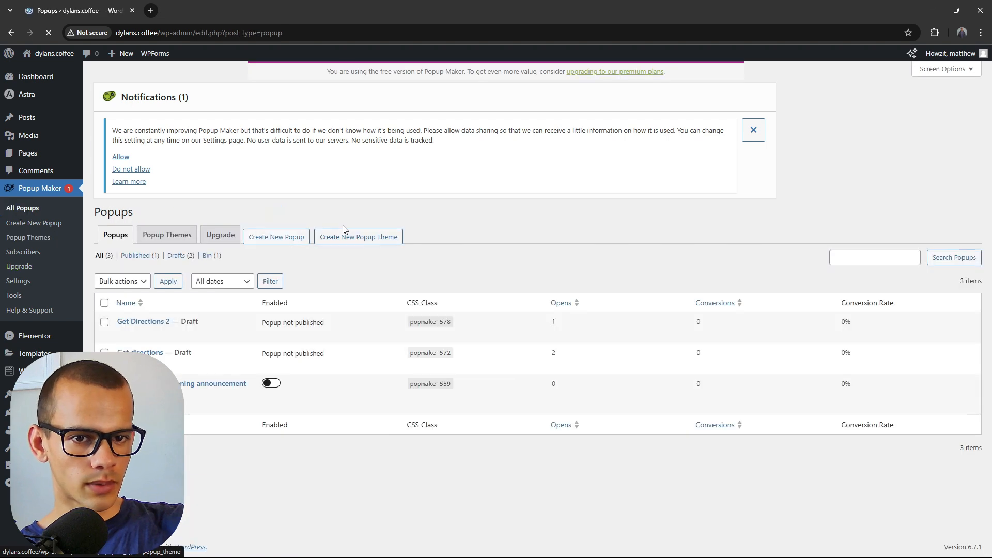
{"action": "left_click", "coordinate": [151, 322]}
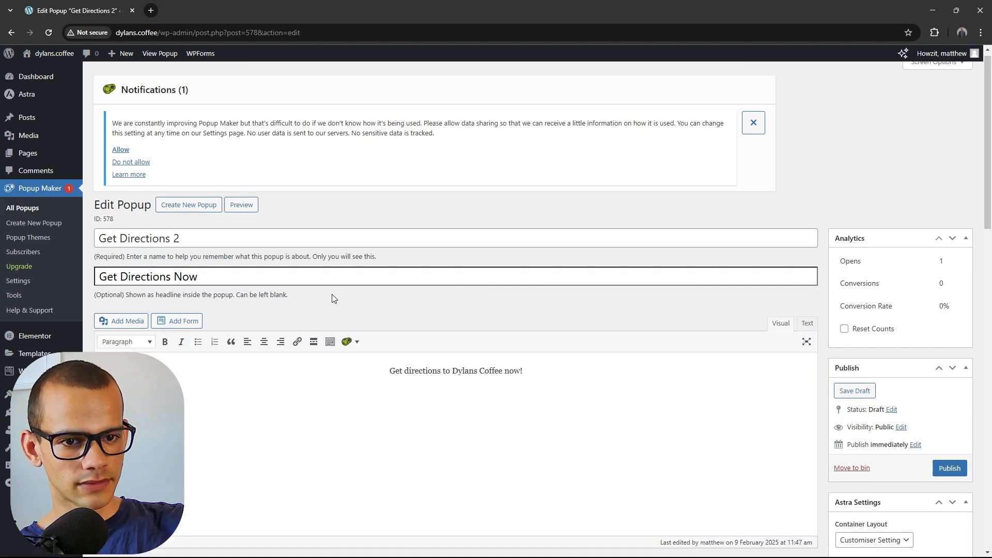
{"action": "scroll", "coordinate": [332, 297], "scroll_direction": "down", "scroll_amount": 5}
{"action": "scroll", "coordinate": [501, 207], "scroll_direction": "up", "scroll_amount": 1}
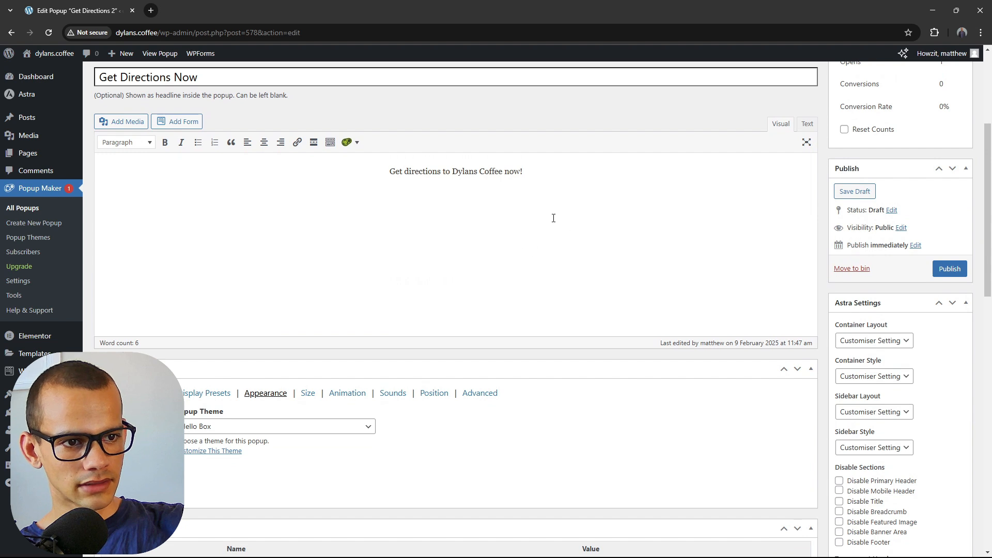
{"action": "left_click_drag", "start_coordinate": [553, 218], "coordinate": [566, 204]}
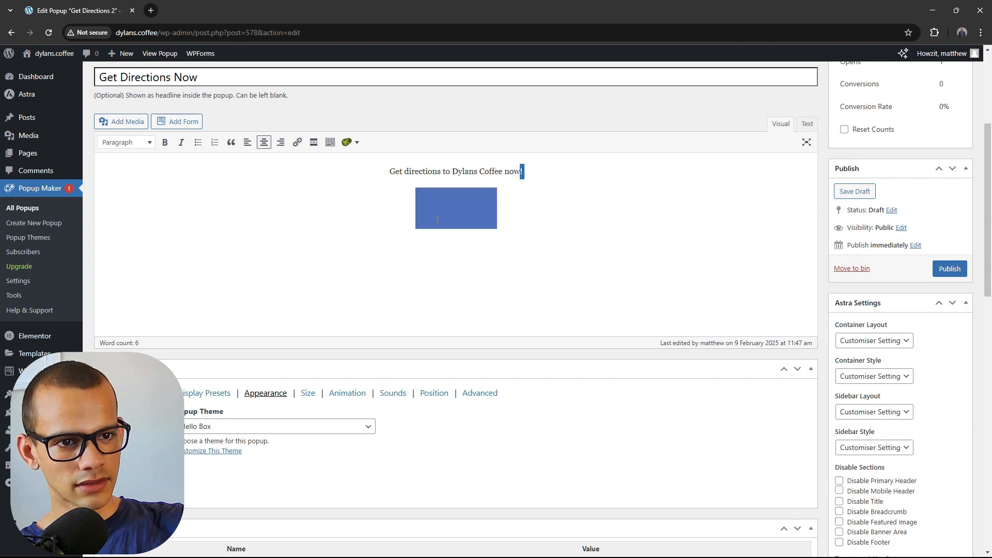
{"action": "left_click", "coordinate": [532, 175]}
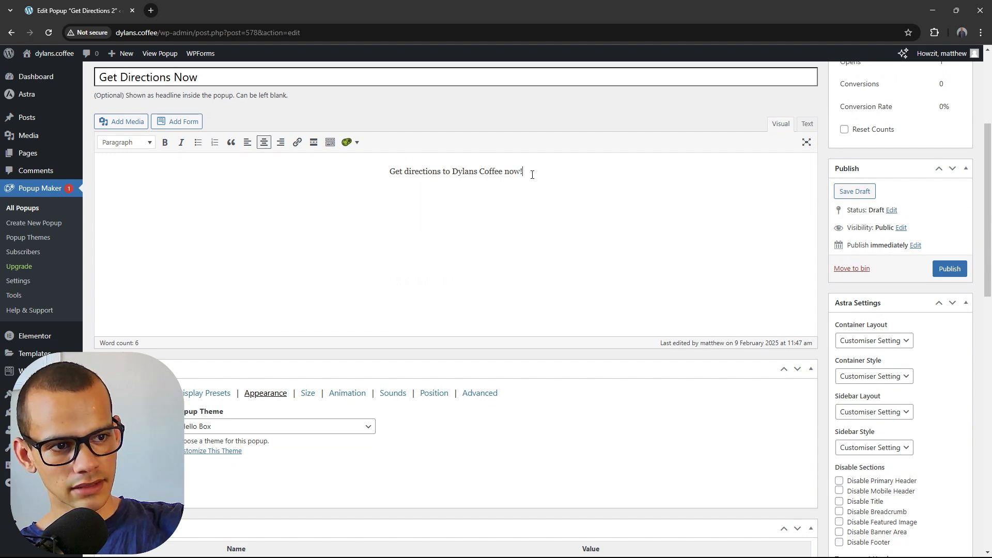
- Select the white, invisible Directions button beneath the first body line of the popup content
{"action": "triple_click", "coordinate": [533, 175]}
{"action": "left_click", "coordinate": [529, 185]}
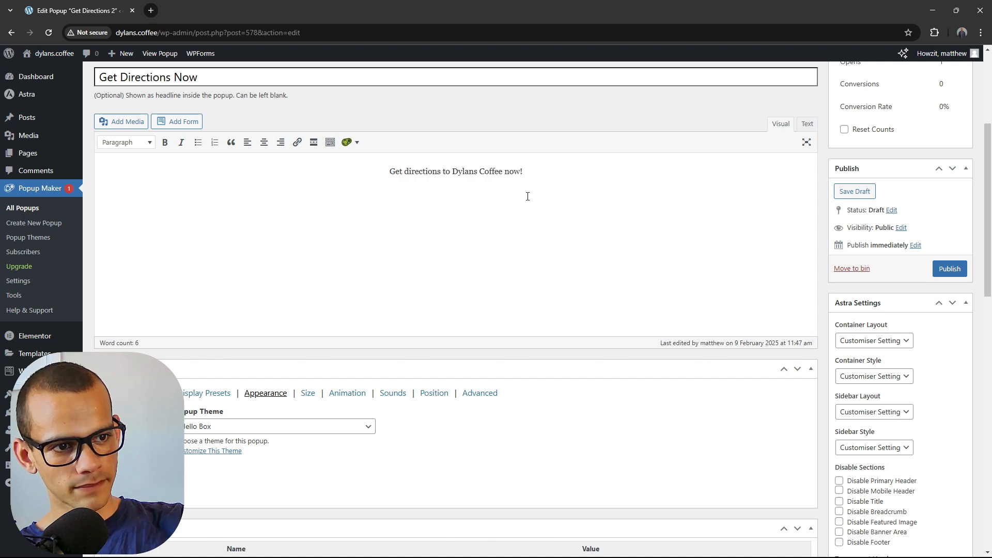
{"action": "double_click", "coordinate": [527, 196]}
{"action": "left_click", "coordinate": [535, 171]}
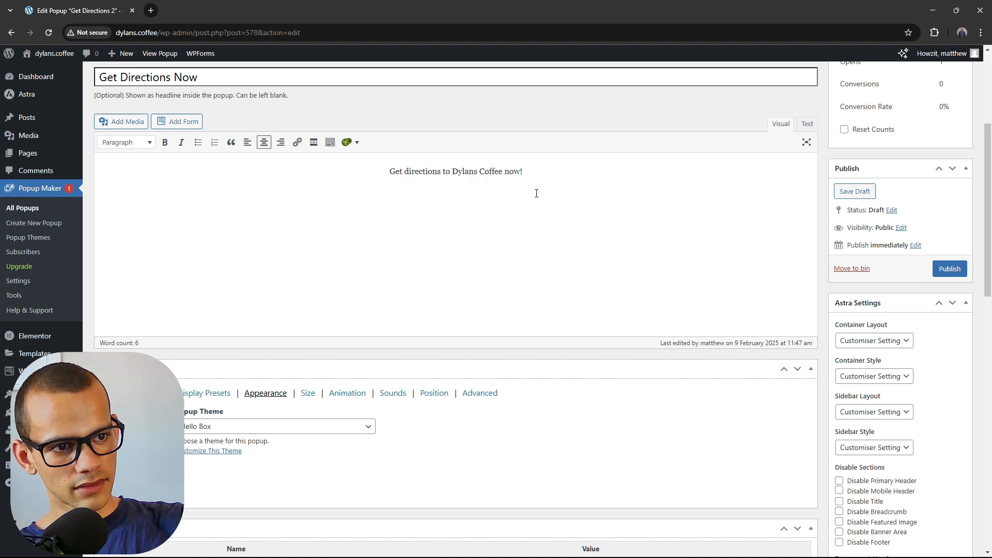
{"action": "left_click", "coordinate": [514, 205]}
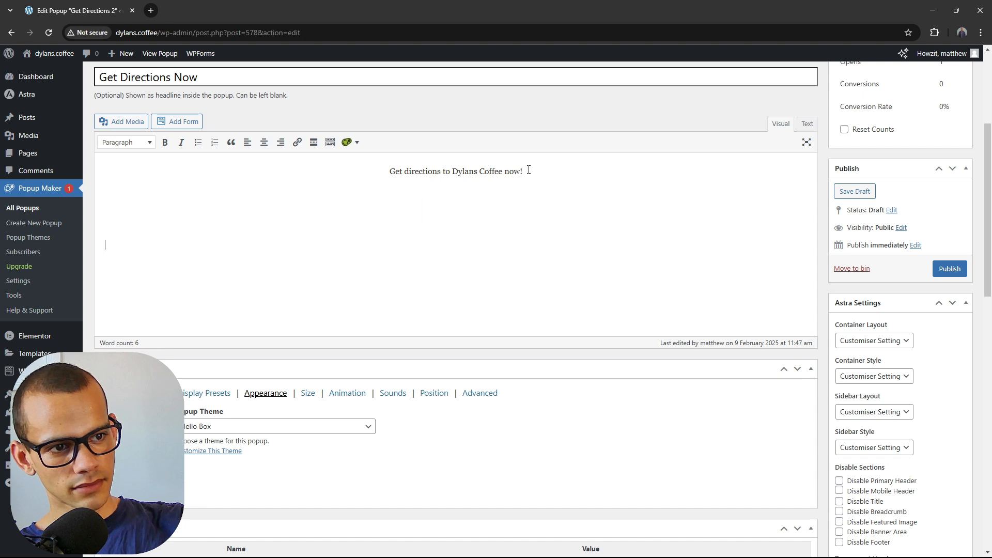
{"action": "left_click", "coordinate": [502, 220]}
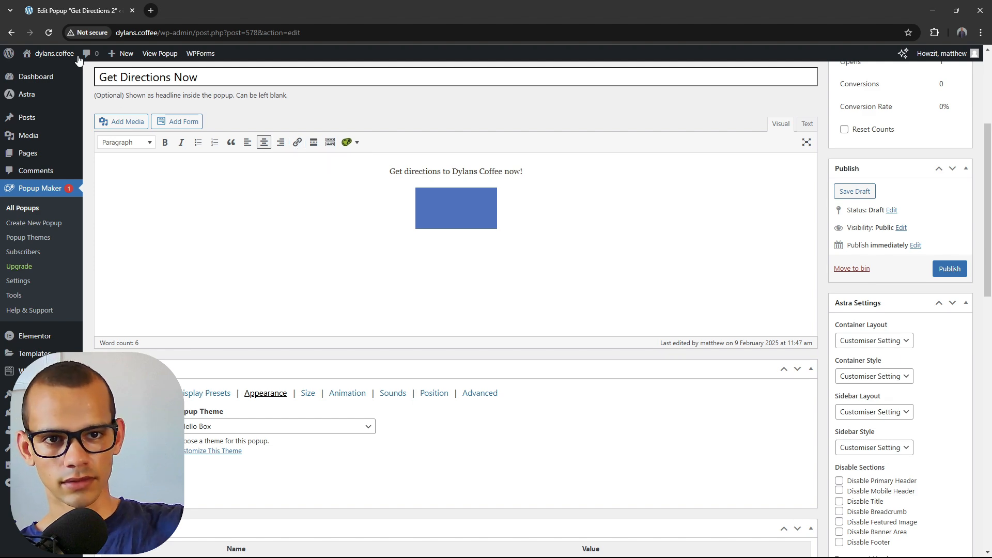
- Open the Dylans Coffee home page in a new tab and copy the link address of its Directions button
{"action": "mouse_move", "coordinate": [78, 55]}
{"action": "scroll", "coordinate": [79, 46], "scroll_direction": "up", "scroll_amount": 4}
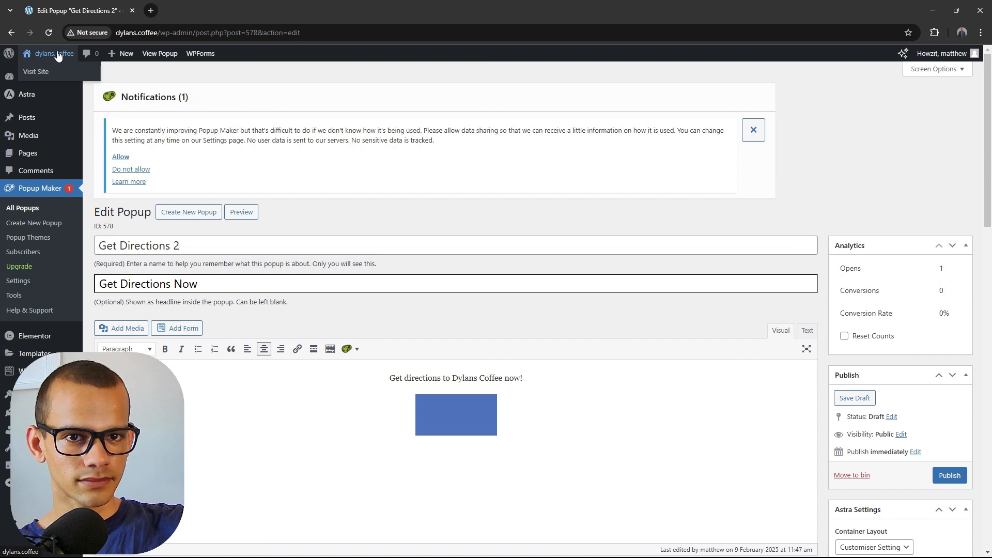
{"action": "middle_click", "coordinate": [58, 56]}
{"action": "left_click", "coordinate": [175, 10]}
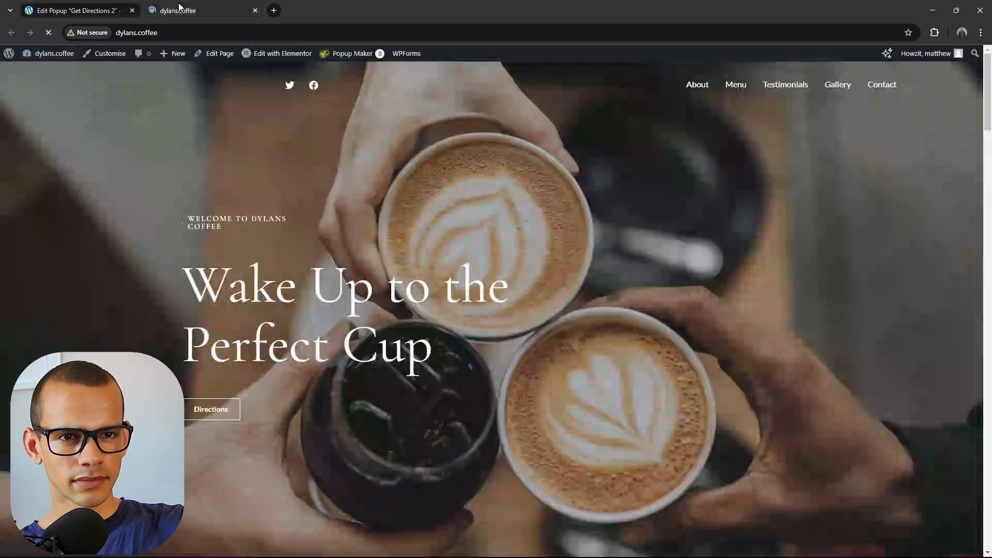
{"action": "right_click", "coordinate": [218, 406]}
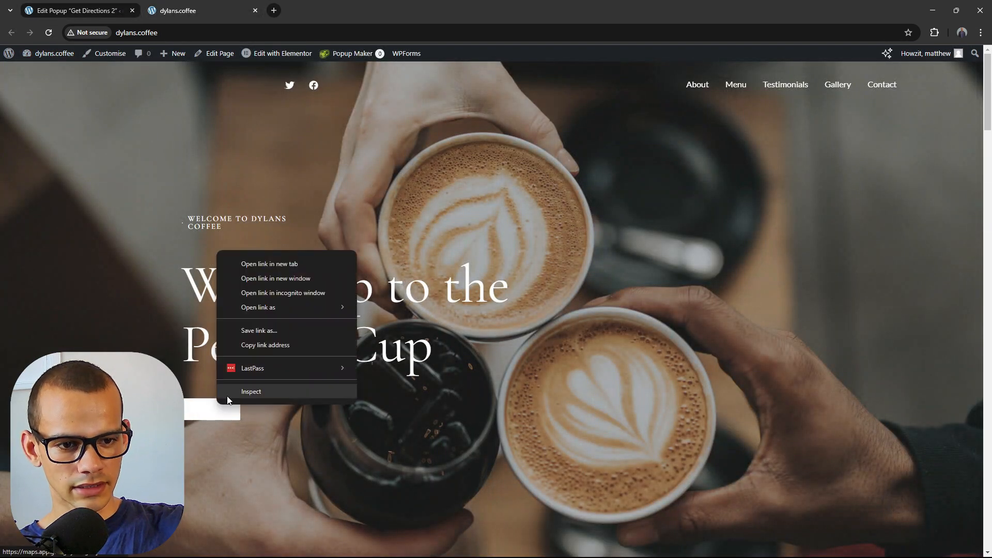
{"action": "left_click", "coordinate": [263, 346]}
{"action": "left_click", "coordinate": [77, 10]}
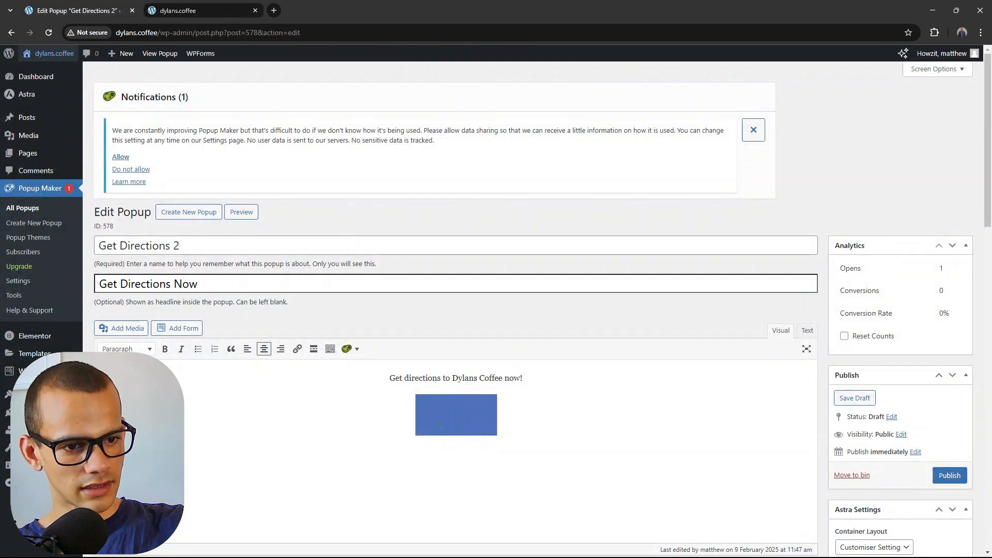
{"action": "scroll", "coordinate": [527, 344], "scroll_direction": "down", "scroll_amount": 3}
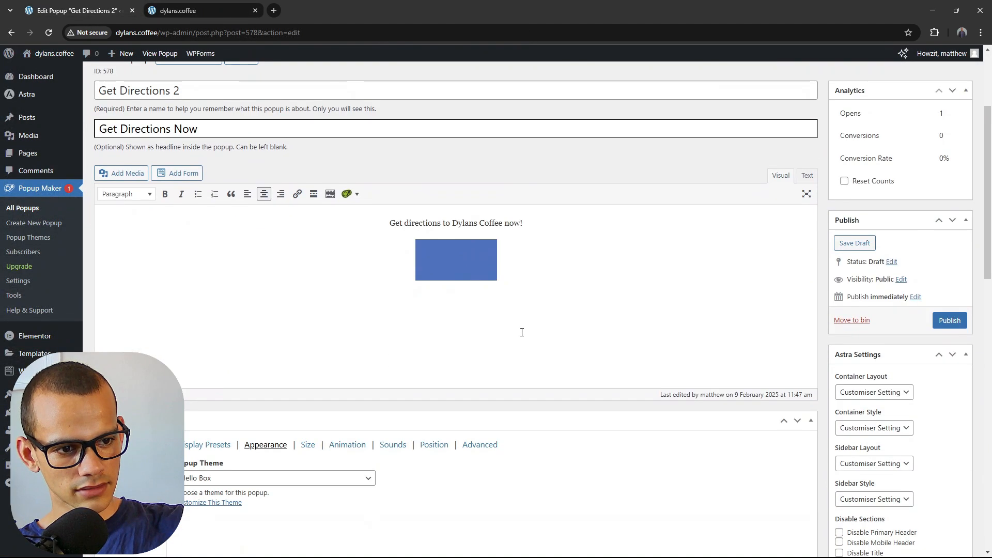
{"action": "key", "text": "ctrl+k"}
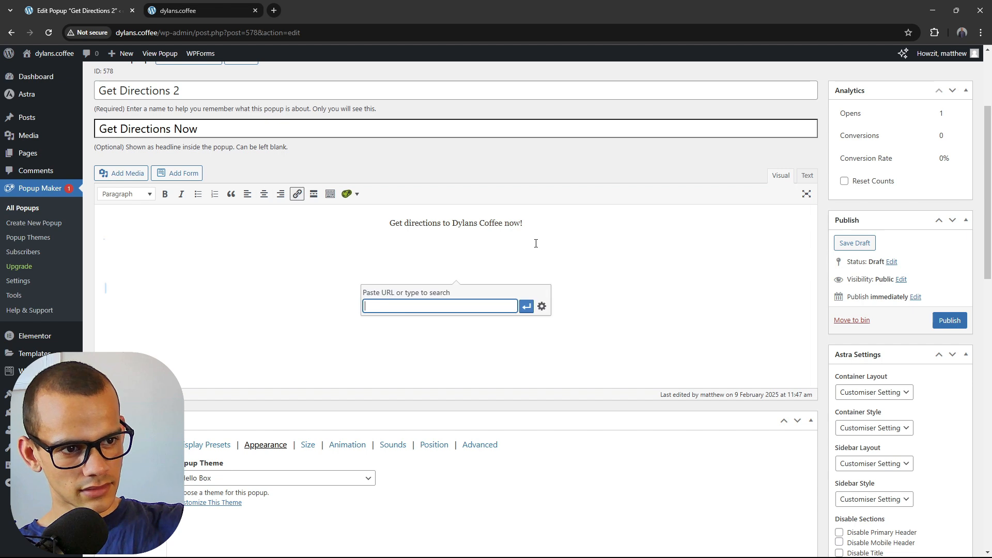
{"action": "type", "text": "https://maps.app.goo.gl/yxLLsgGdjRVEofFb9"}
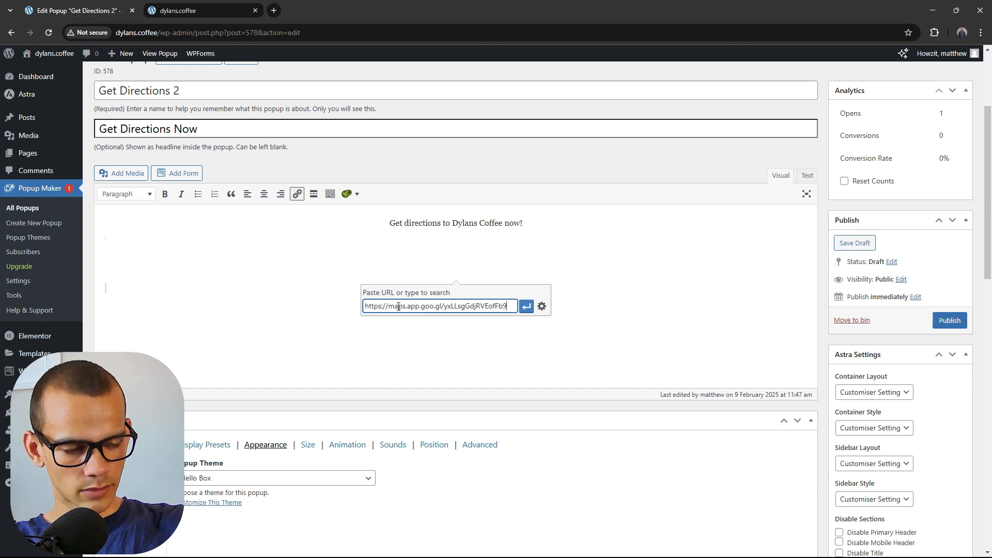
{"action": "left_click", "coordinate": [526, 306]}
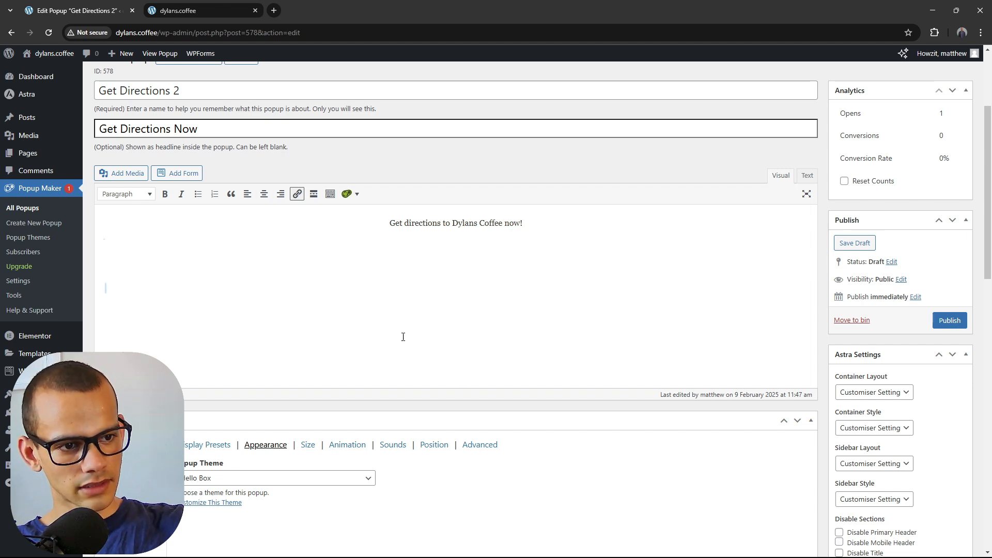
- Open the size options in the popup's display settings and look over its size and width limits
{"action": "scroll", "coordinate": [671, 343], "scroll_direction": "down", "scroll_amount": 5}
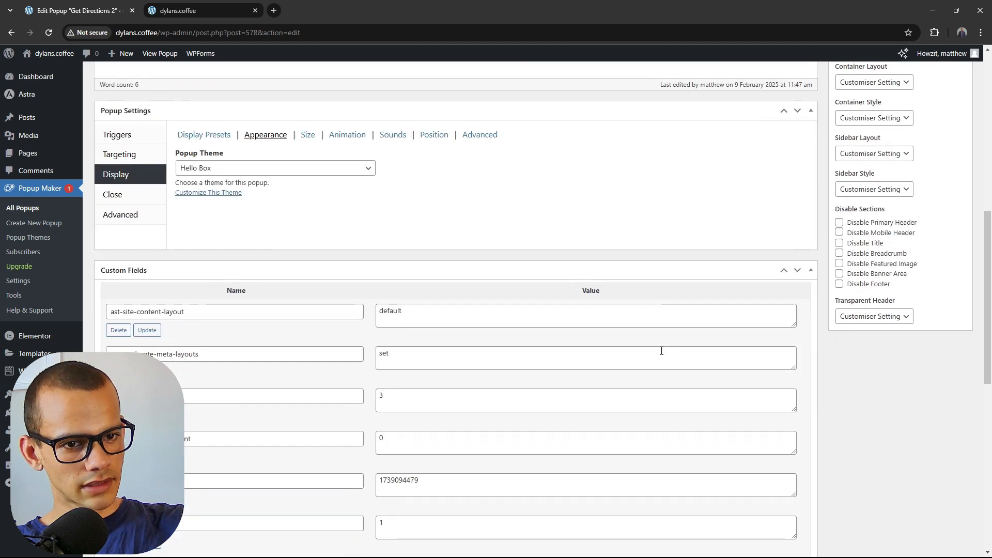
{"action": "scroll", "coordinate": [660, 350], "scroll_direction": "down", "scroll_amount": 1}
{"action": "scroll", "coordinate": [660, 350], "scroll_direction": "up", "scroll_amount": 3}
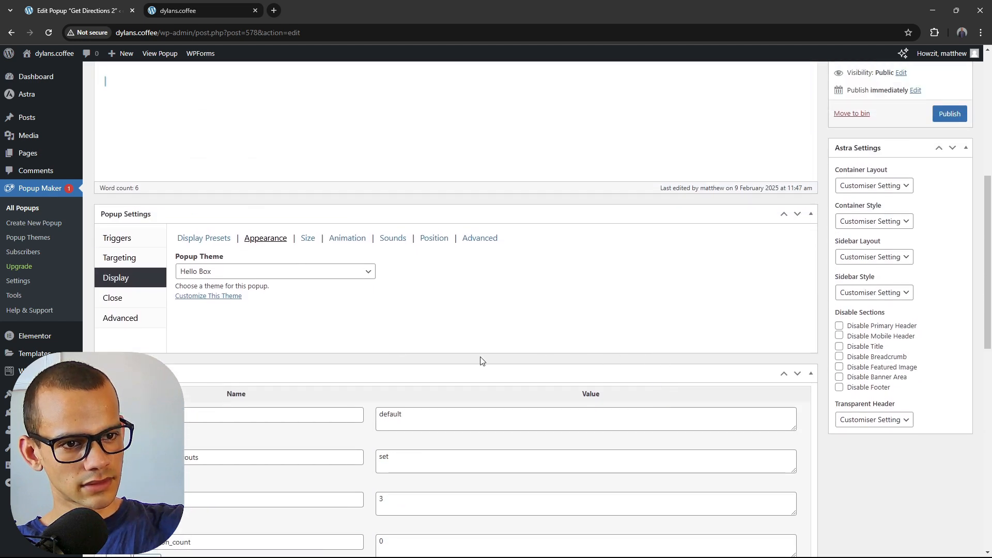
{"action": "scroll", "coordinate": [401, 295], "scroll_direction": "up", "scroll_amount": 4}
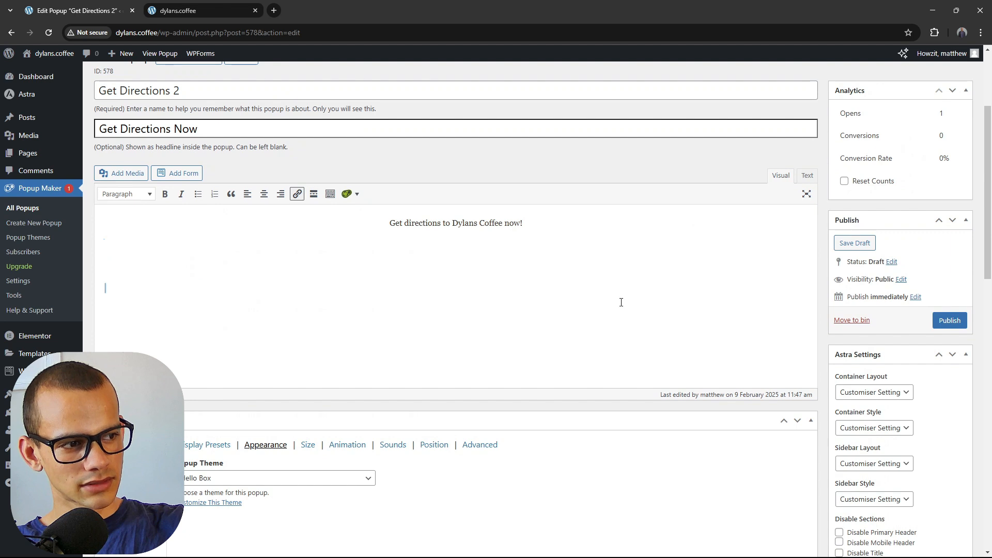
{"action": "scroll", "coordinate": [244, 427], "scroll_direction": "down", "scroll_amount": 1}
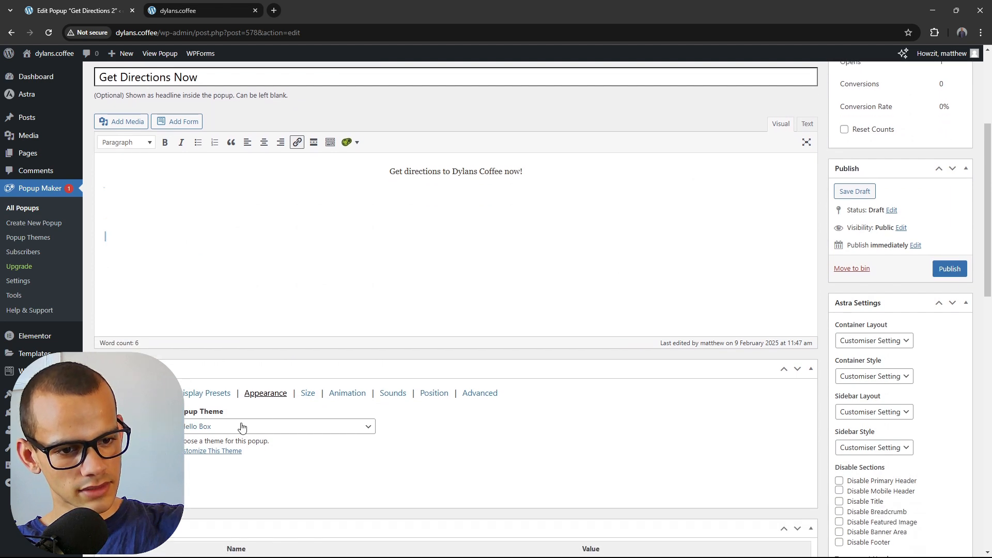
{"action": "left_click", "coordinate": [308, 394]}
{"action": "scroll", "coordinate": [206, 278], "scroll_direction": "down", "scroll_amount": 3}
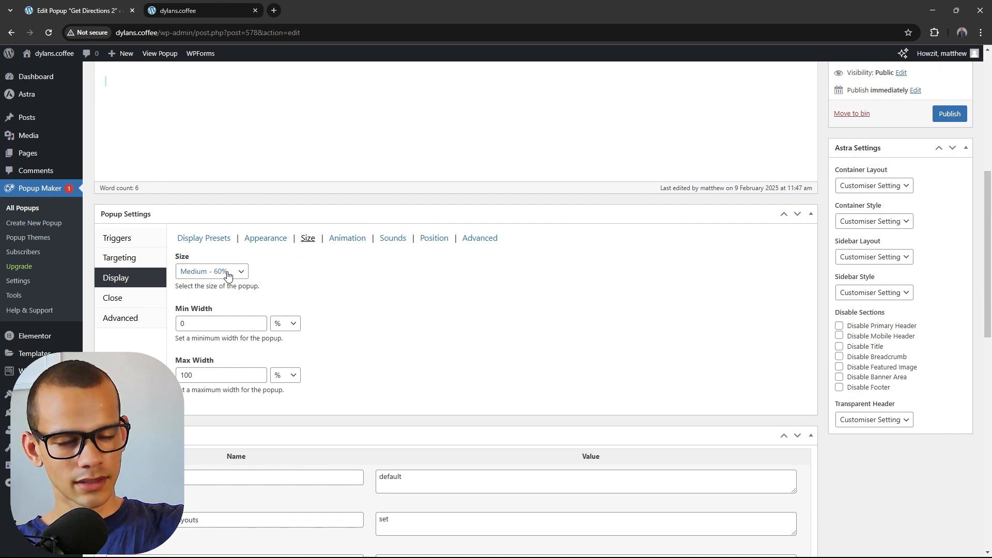
{"action": "scroll", "coordinate": [383, 387], "scroll_direction": "up", "scroll_amount": 5}
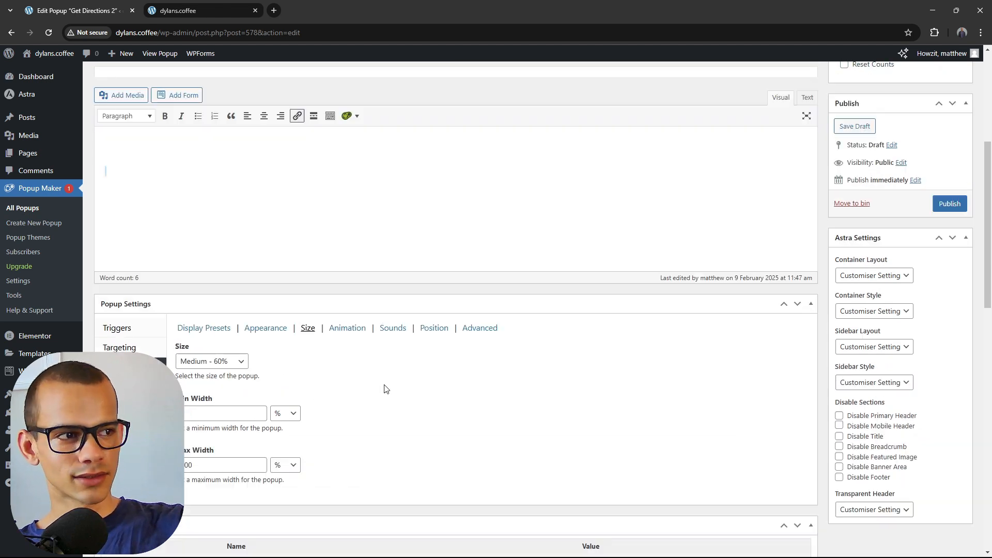
- Save the popup draft, test its Directions button in the site preview and return to the popup editor
{"action": "left_click", "coordinate": [855, 294]}
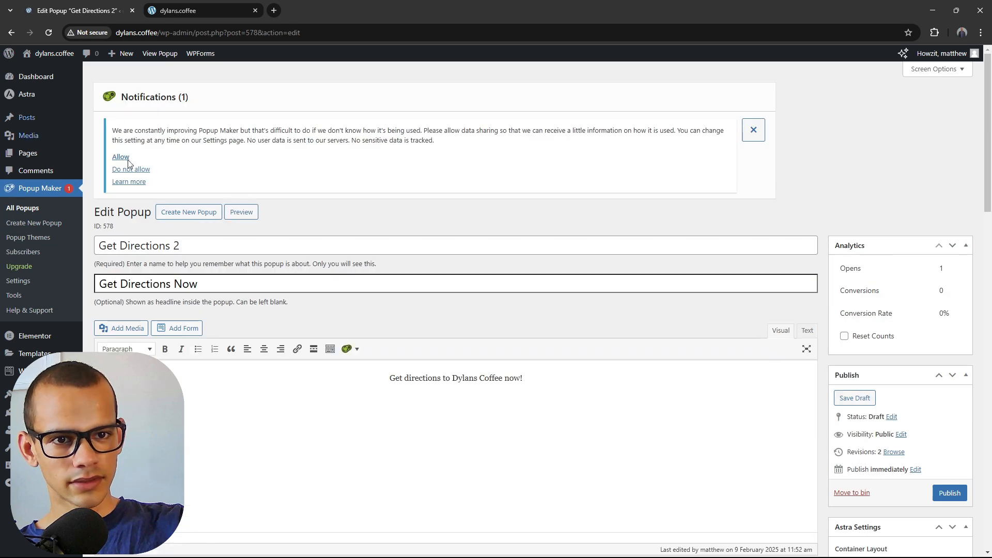
{"action": "left_click", "coordinate": [246, 215]}
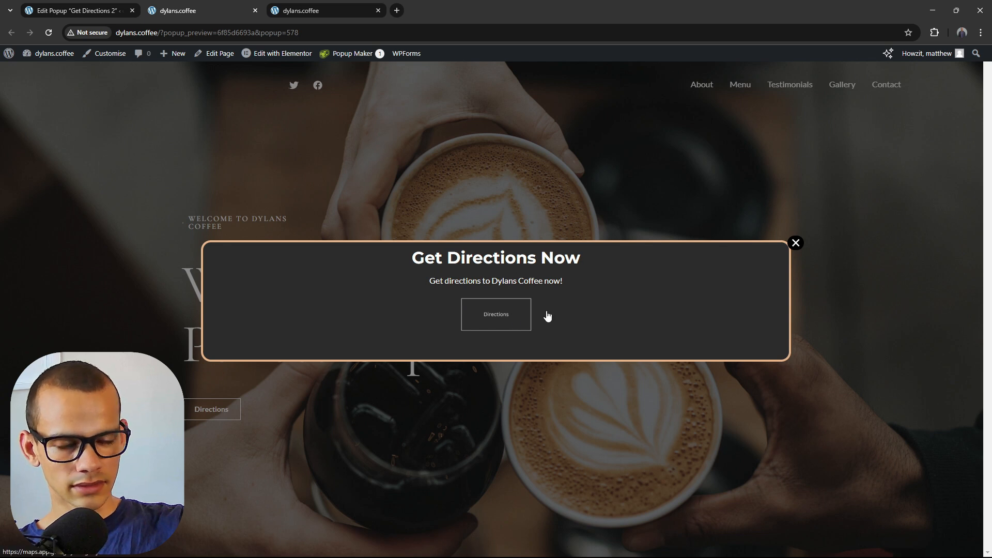
{"action": "left_click", "coordinate": [502, 321]}
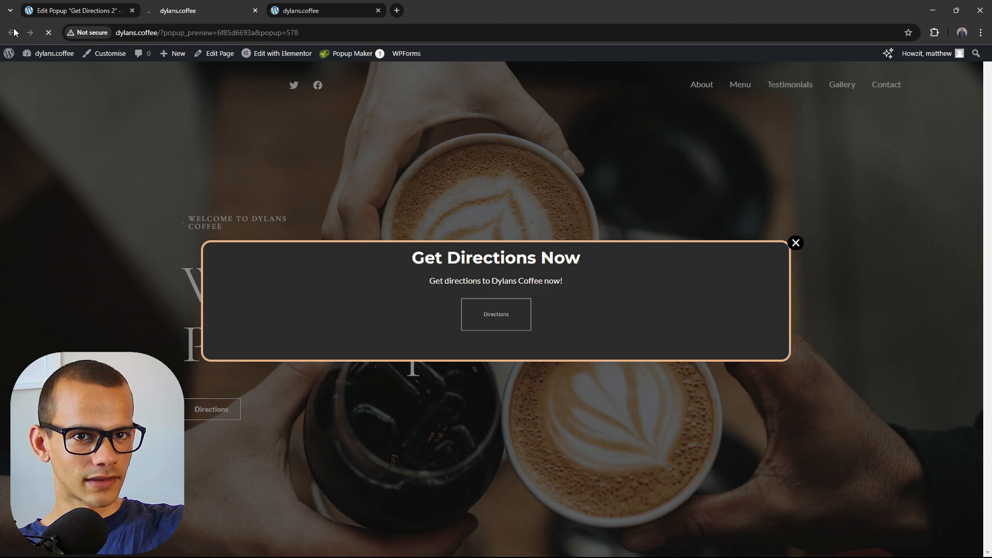
{"action": "left_click", "coordinate": [243, 12]}
{"action": "left_click", "coordinate": [255, 11]}
{"action": "left_click", "coordinate": [71, 10]}
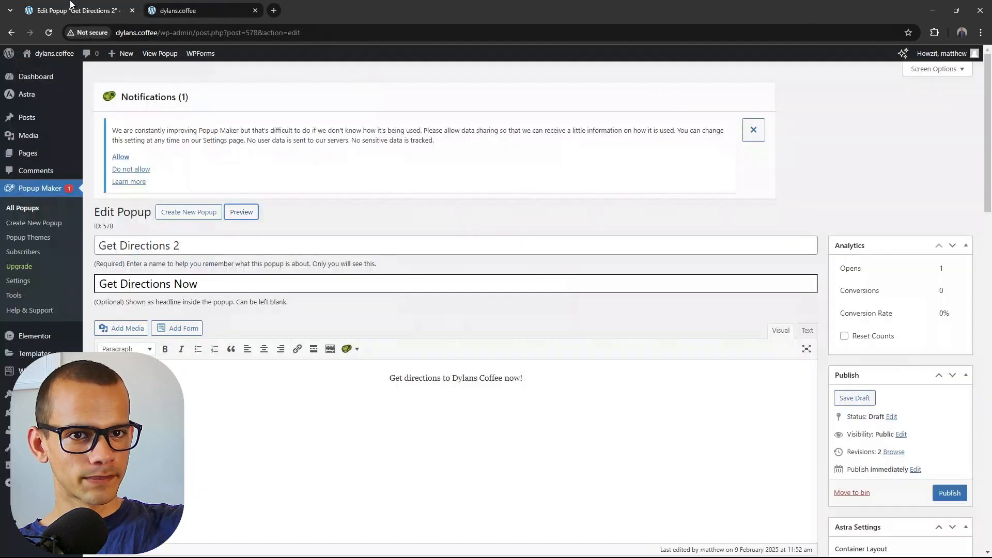
- Set the popup's display size to Small - 40%
{"action": "scroll", "coordinate": [271, 248], "scroll_direction": "down", "scroll_amount": 4}
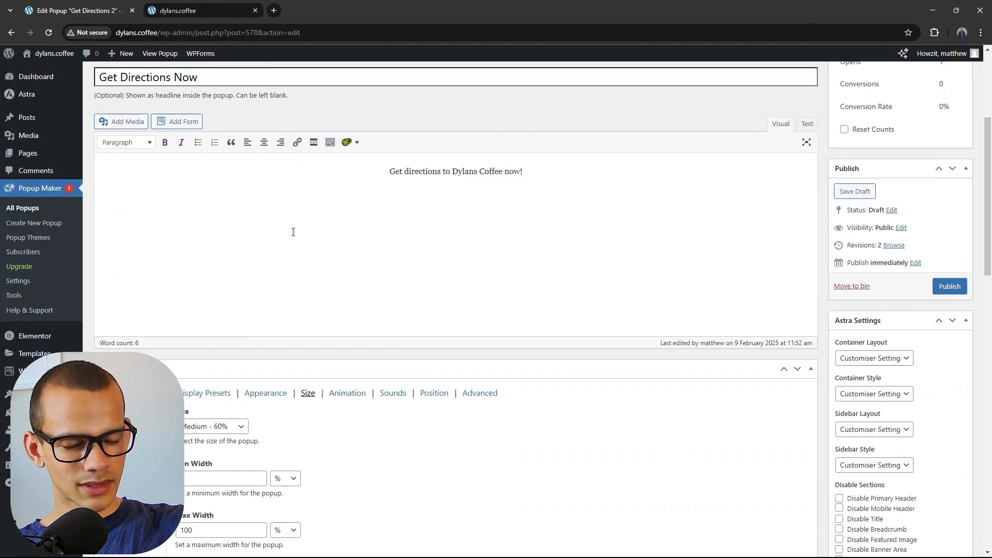
{"action": "left_click", "coordinate": [229, 426]}
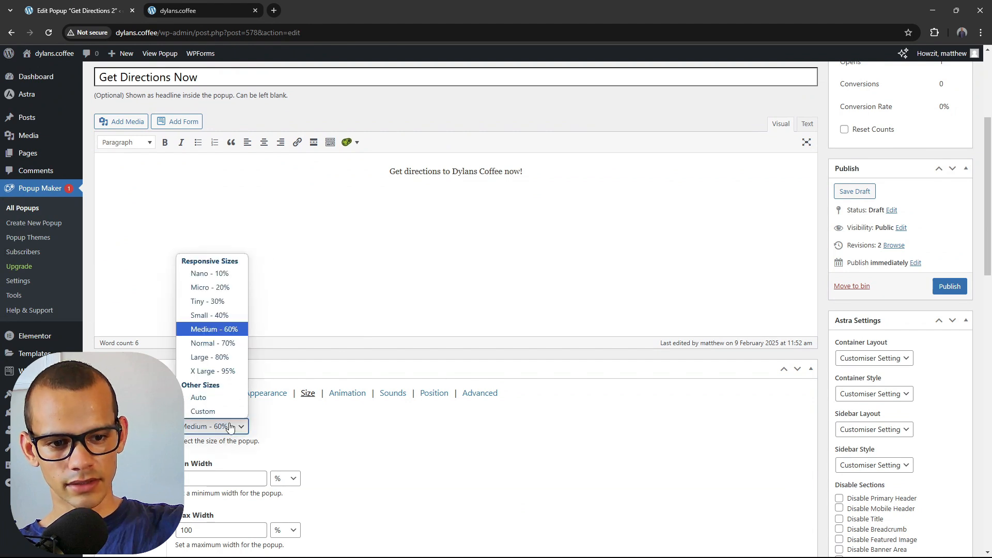
{"action": "left_click", "coordinate": [220, 322]}
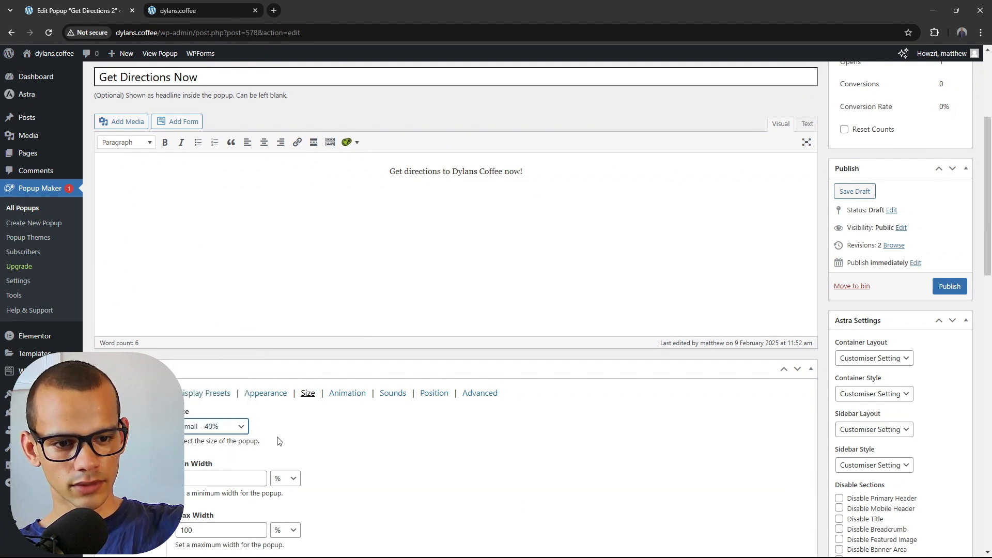
{"action": "scroll", "coordinate": [310, 447], "scroll_direction": "down", "scroll_amount": 3}
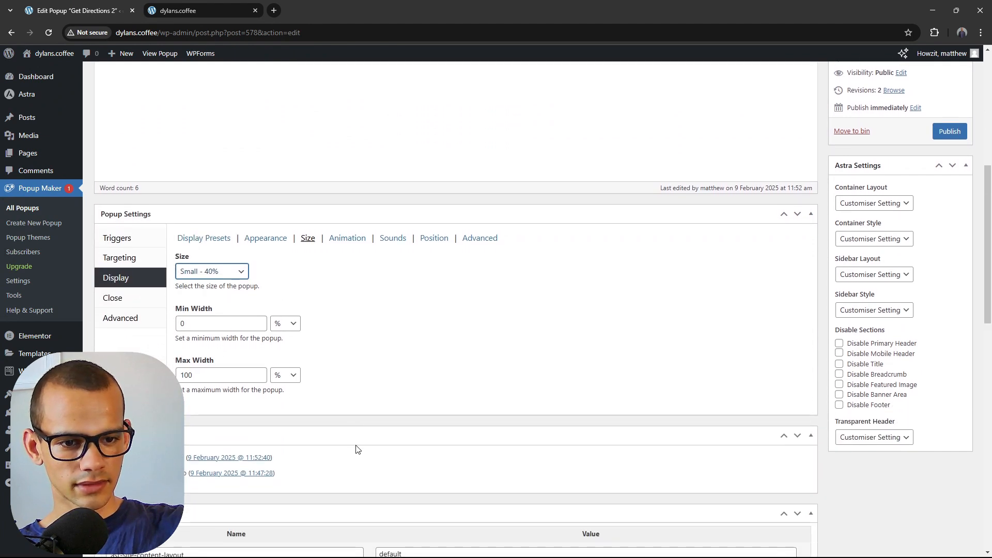
- Choose Fade as the popup's animation type
{"action": "left_click", "coordinate": [343, 242]}
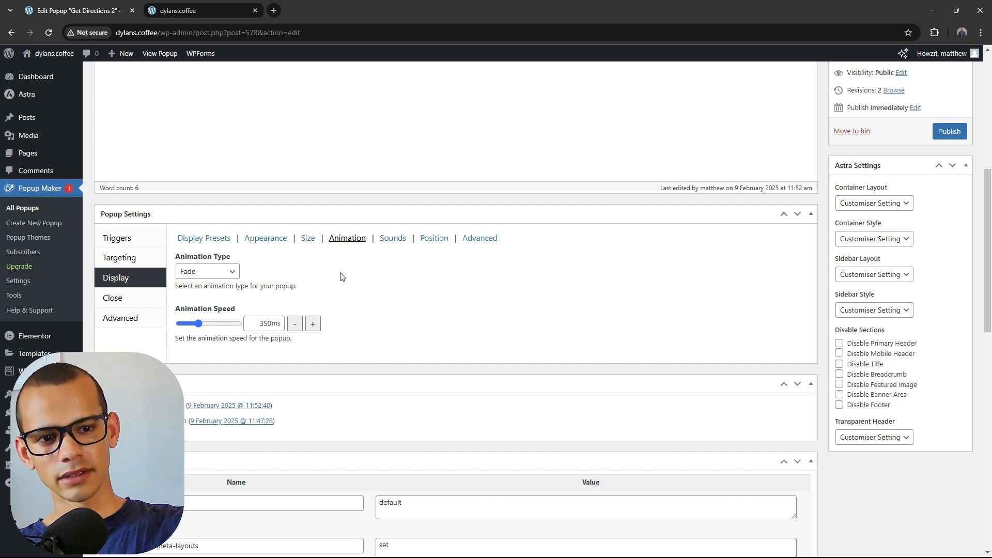
{"action": "left_click", "coordinate": [218, 273]}
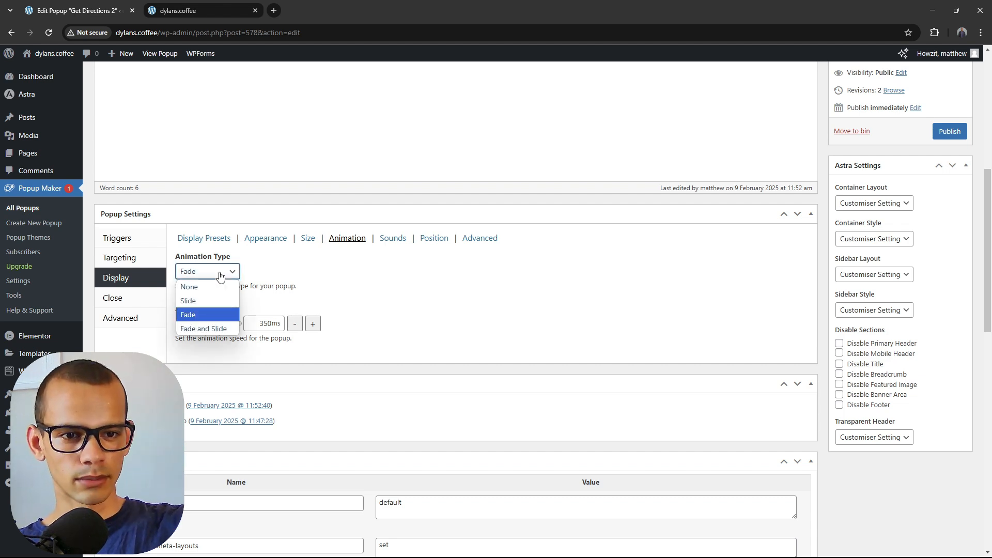
{"action": "left_click", "coordinate": [218, 315]}
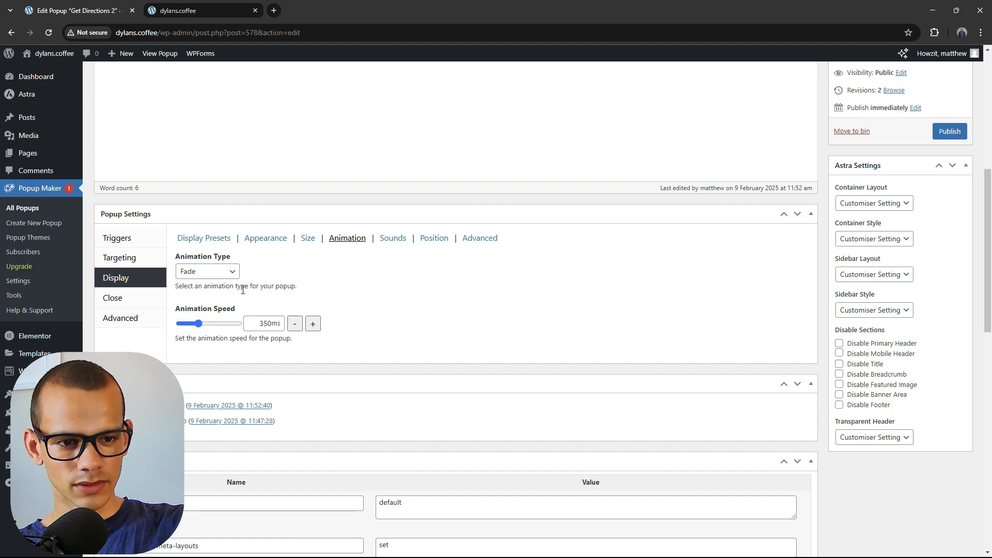
- Examine the popup's opening sound, position and advanced display options, including overlay, stacking and repositioning
{"action": "left_click", "coordinate": [399, 240]}
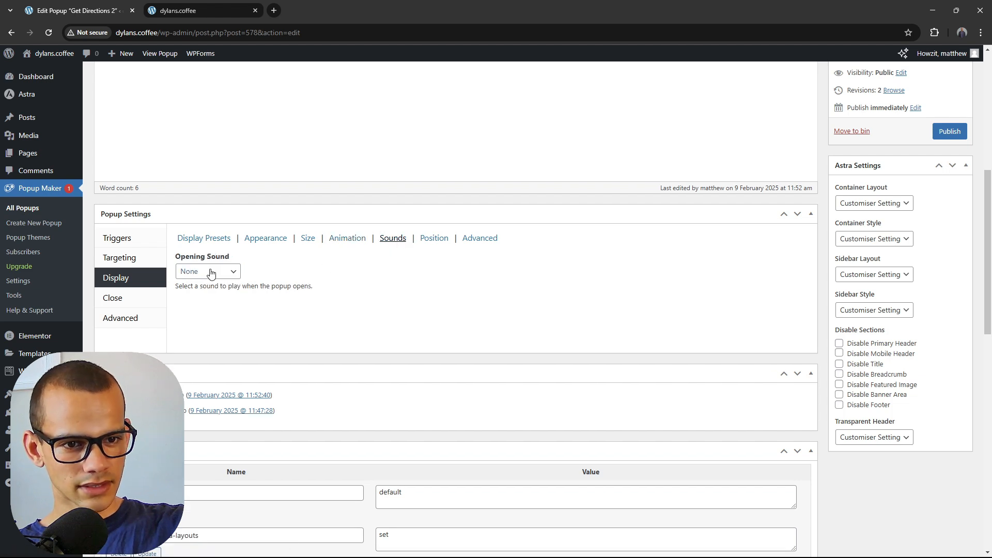
{"action": "left_click", "coordinate": [433, 242]}
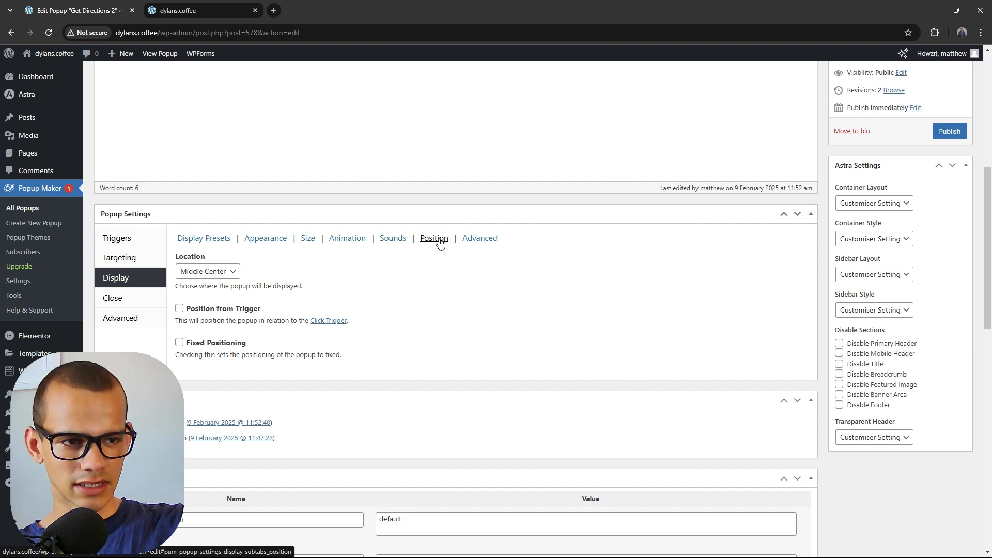
{"action": "left_click", "coordinate": [481, 242]}
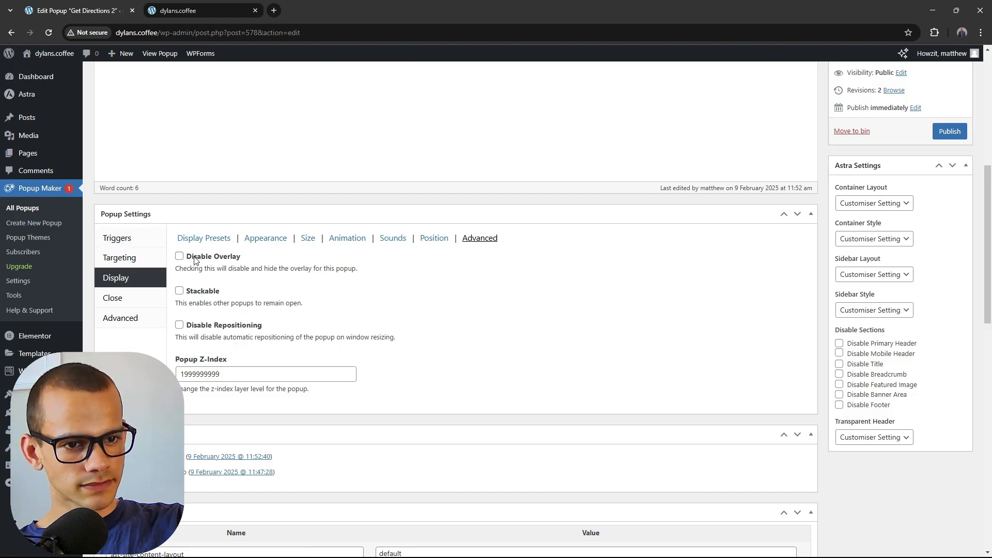
{"action": "mouse_move", "coordinate": [252, 258]}
{"action": "left_mouse_down"}
{"action": "mouse_move", "coordinate": [189, 261]}
{"action": "mouse_move", "coordinate": [246, 265]}
{"action": "left_mouse_up"}
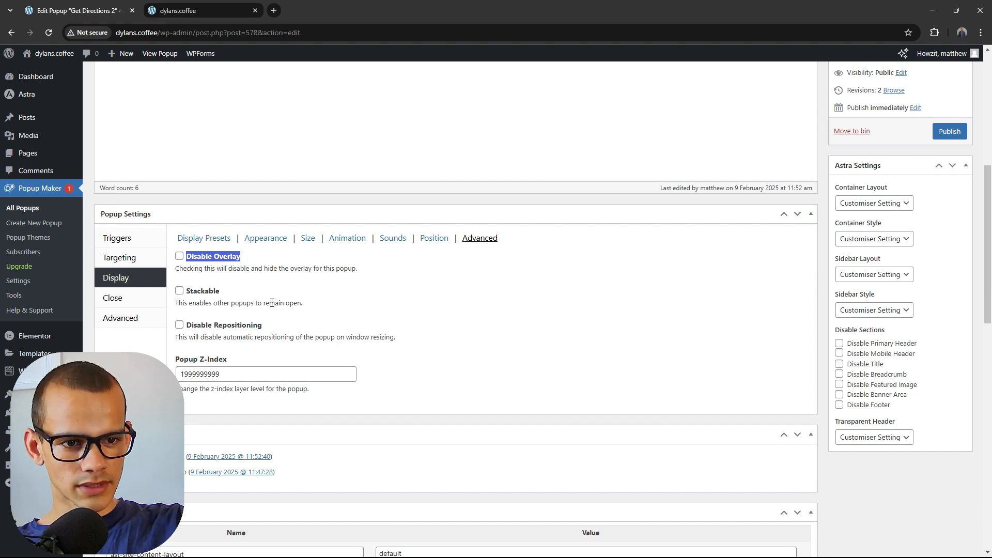
{"action": "left_click_drag", "start_coordinate": [303, 304], "coordinate": [210, 305]}
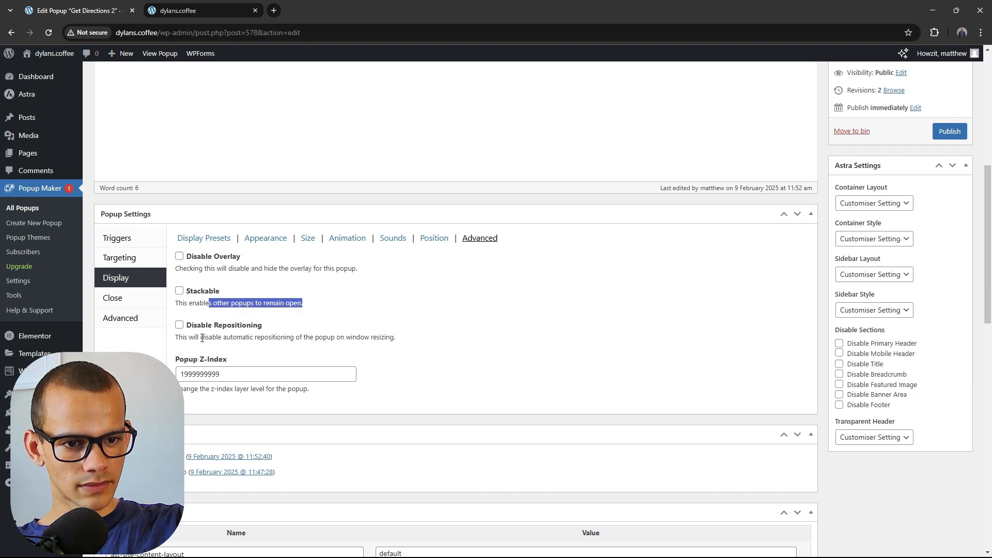
{"action": "left_click_drag", "start_coordinate": [416, 337], "coordinate": [178, 261]}
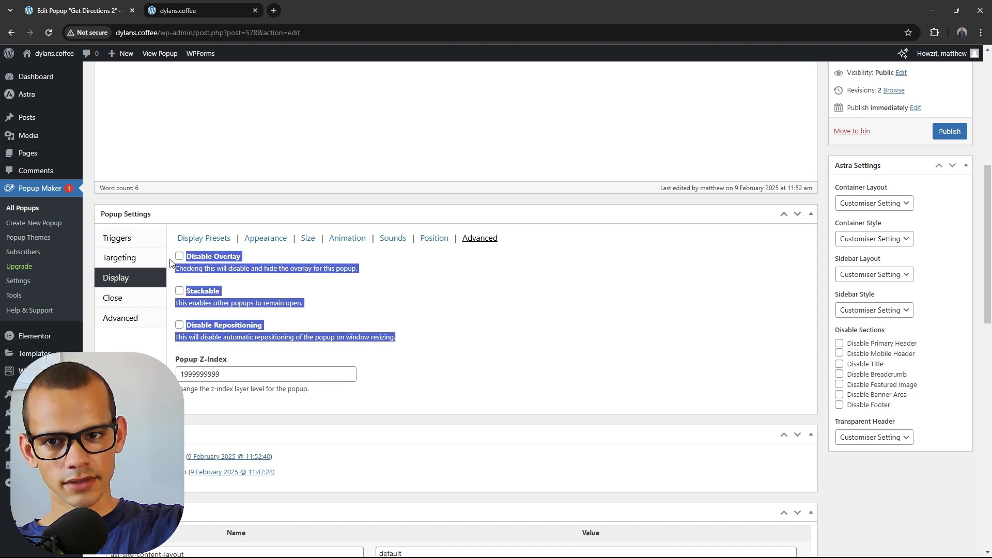
{"action": "left_click", "coordinate": [302, 307]}
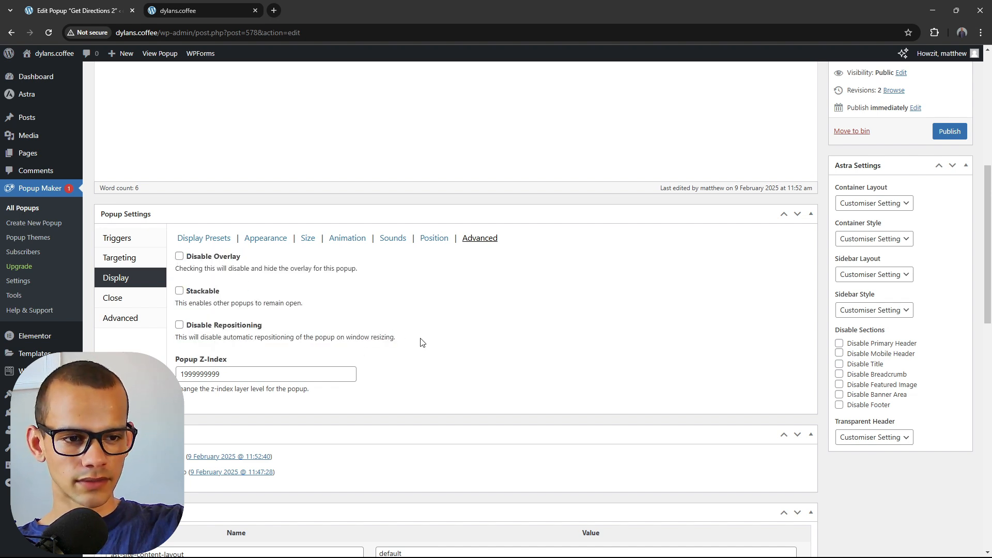
{"action": "left_click_drag", "start_coordinate": [422, 342], "coordinate": [193, 258]}
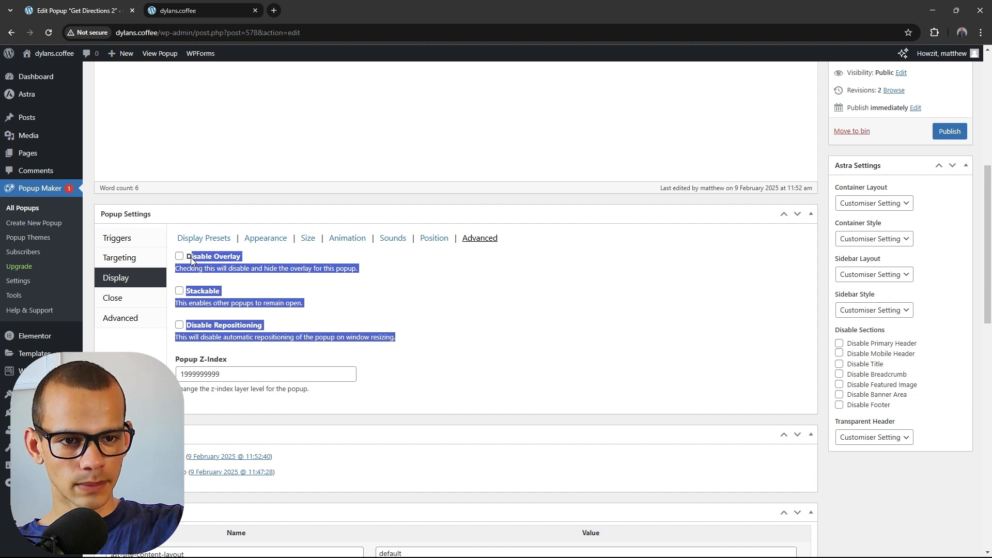
{"action": "left_click", "coordinate": [379, 361]}
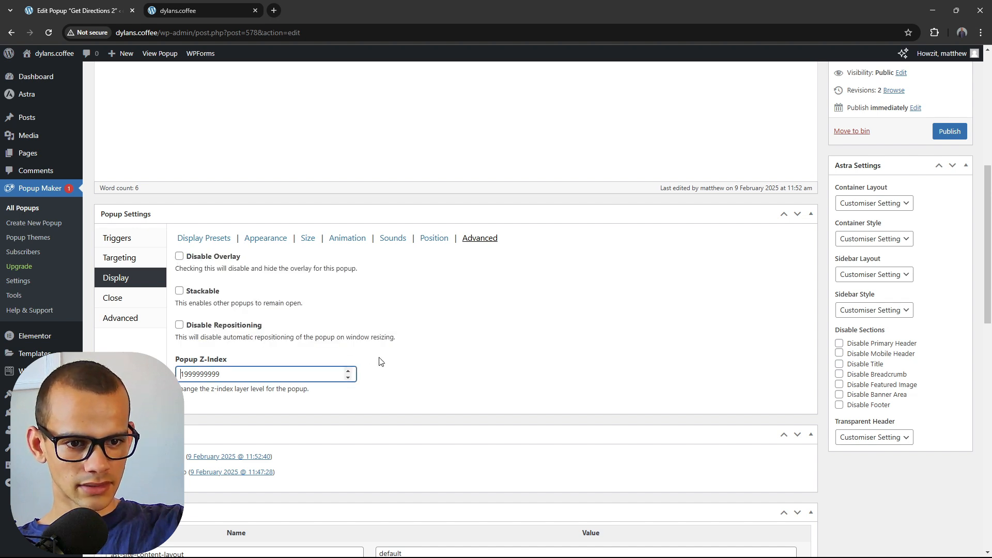
- Set the popup's close button delay to 1500 ms
{"action": "left_click", "coordinate": [116, 299]}
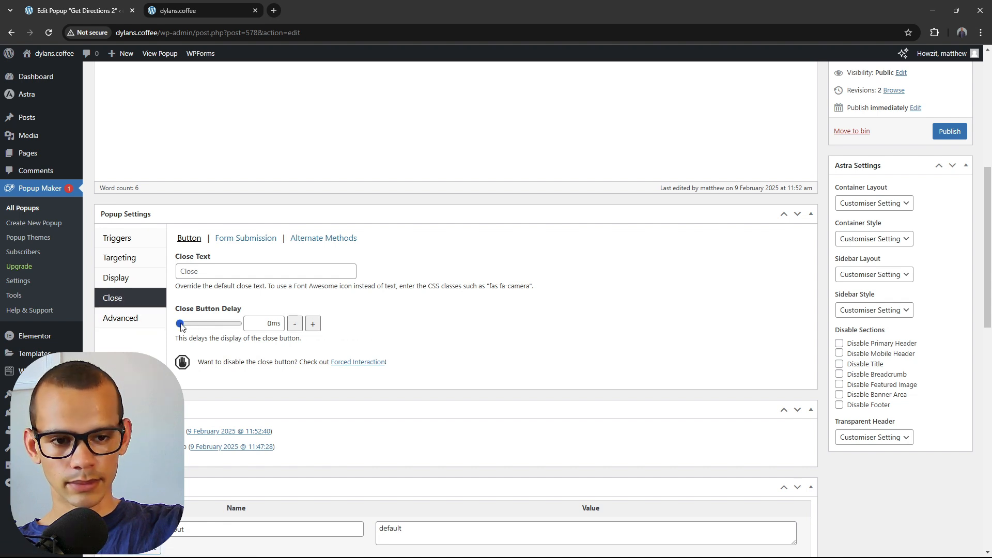
{"action": "left_click_drag", "start_coordinate": [181, 324], "coordinate": [200, 325]}
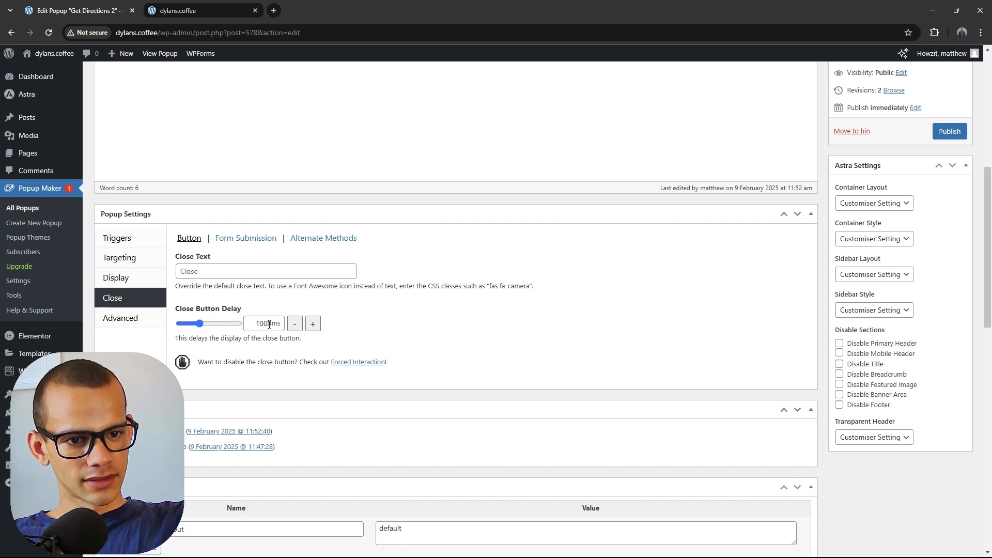
{"action": "mouse_move", "coordinate": [199, 324]}
{"action": "left_mouse_down"}
{"action": "mouse_move", "coordinate": [190, 326]}
{"action": "mouse_move", "coordinate": [244, 331]}
{"action": "mouse_move", "coordinate": [197, 335]}
{"action": "mouse_move", "coordinate": [209, 334]}
{"action": "left_mouse_up"}
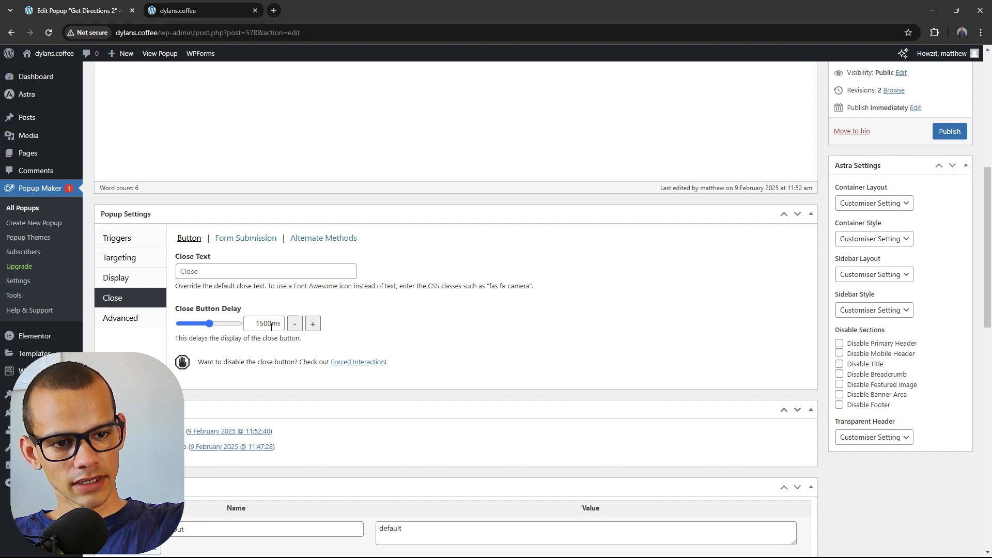
- Examine the popup's form-submission and alternate closing methods, plus its advanced re-triggering and accessibility options
{"action": "left_click", "coordinate": [244, 239]}
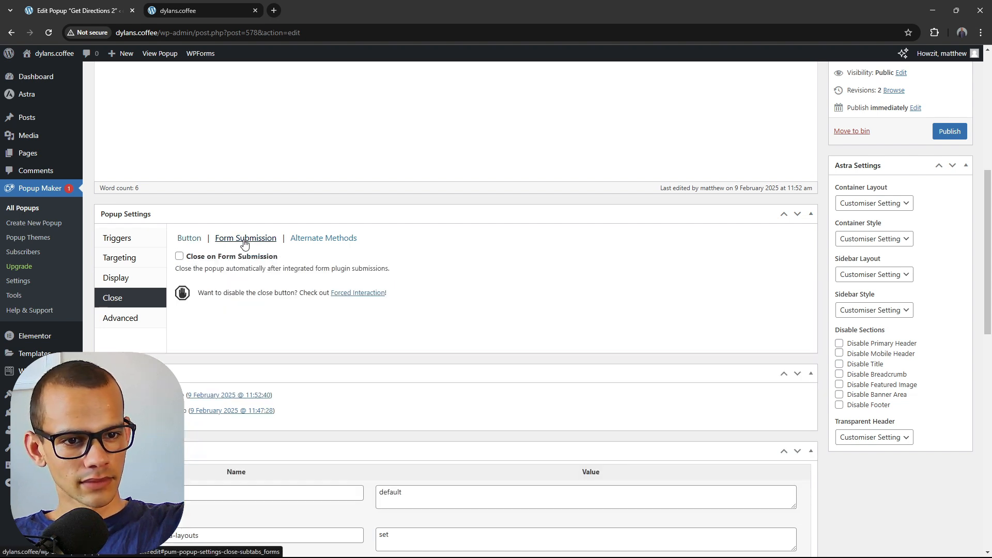
{"action": "left_click", "coordinate": [310, 238]}
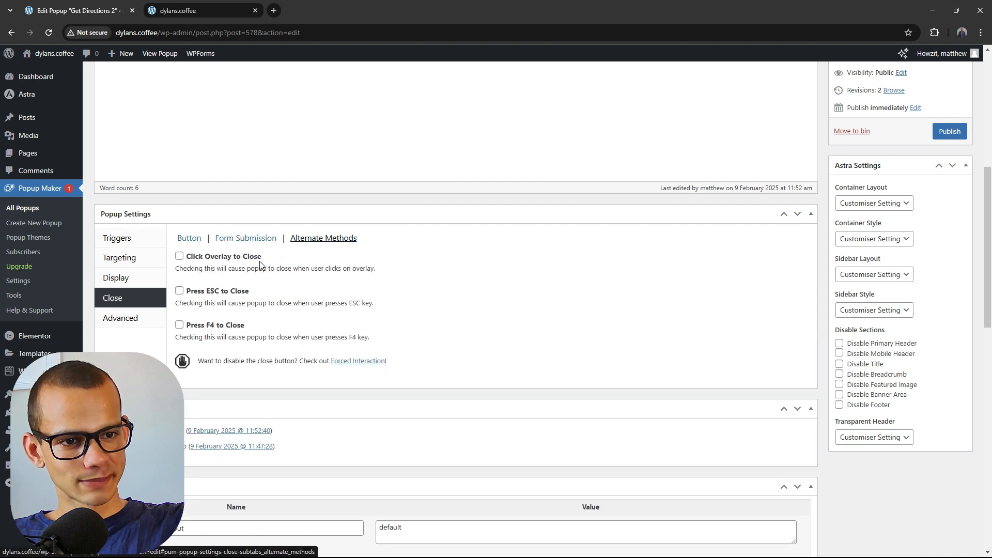
{"action": "left_click", "coordinate": [243, 238]}
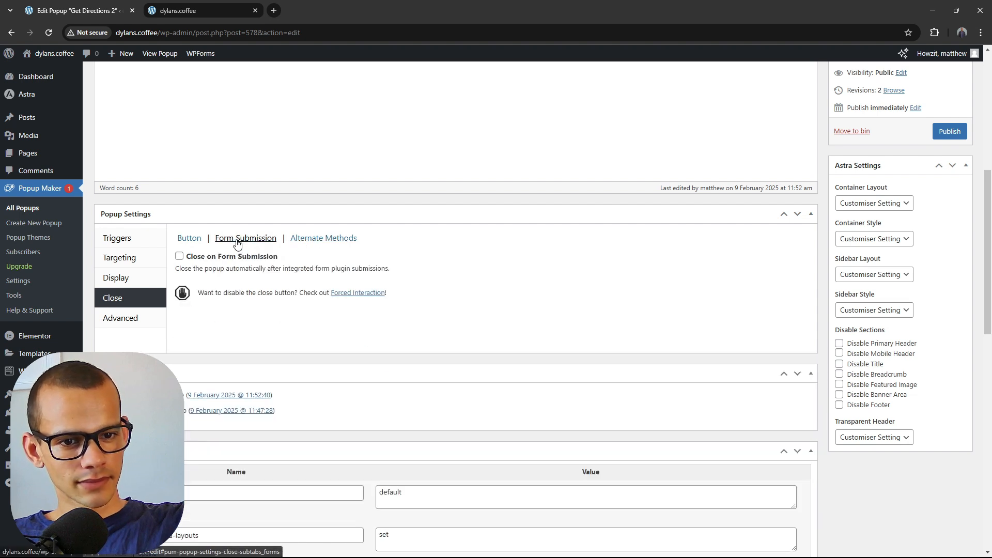
{"action": "left_click", "coordinate": [188, 241]}
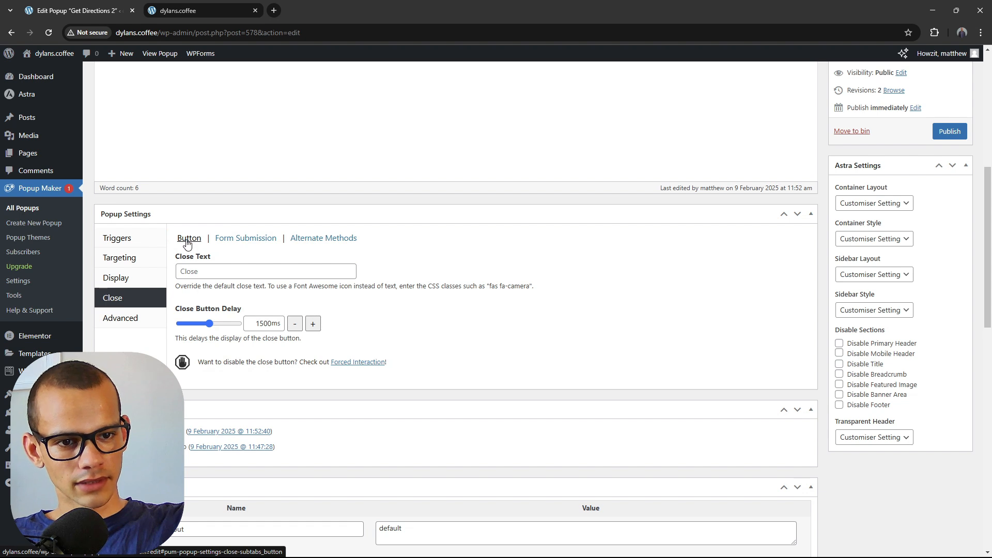
{"action": "left_click", "coordinate": [243, 239]}
{"action": "left_click", "coordinate": [310, 239]}
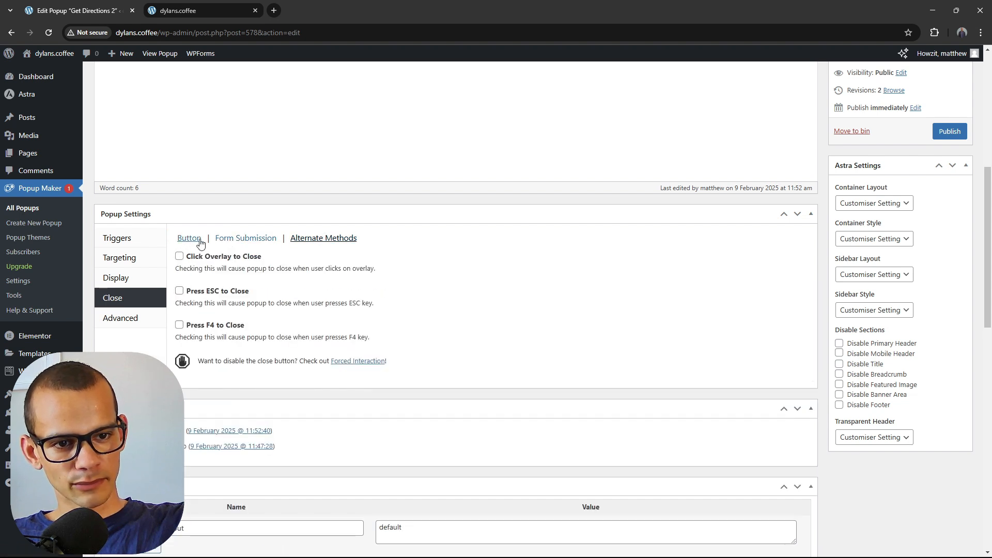
{"action": "left_click", "coordinate": [252, 243]}
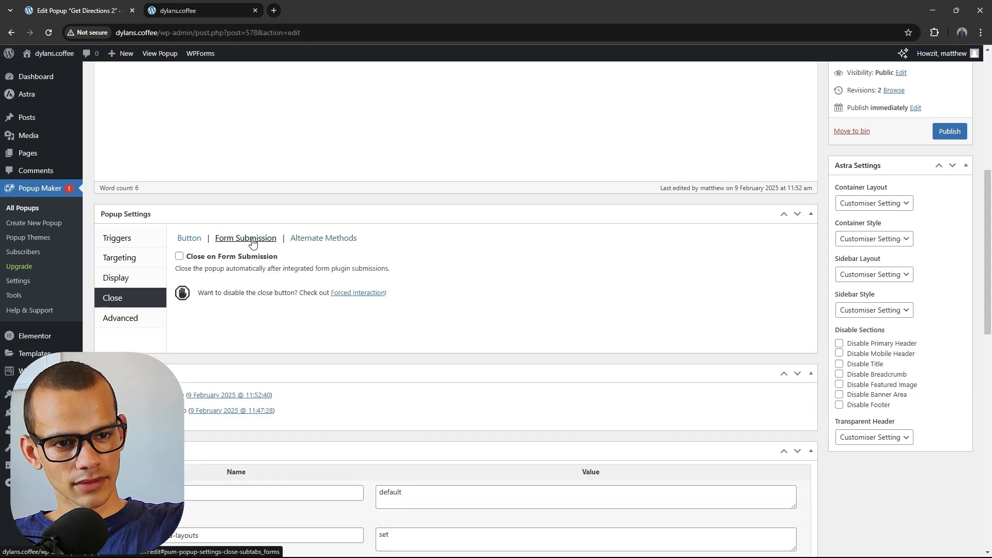
{"action": "left_click", "coordinate": [318, 242]}
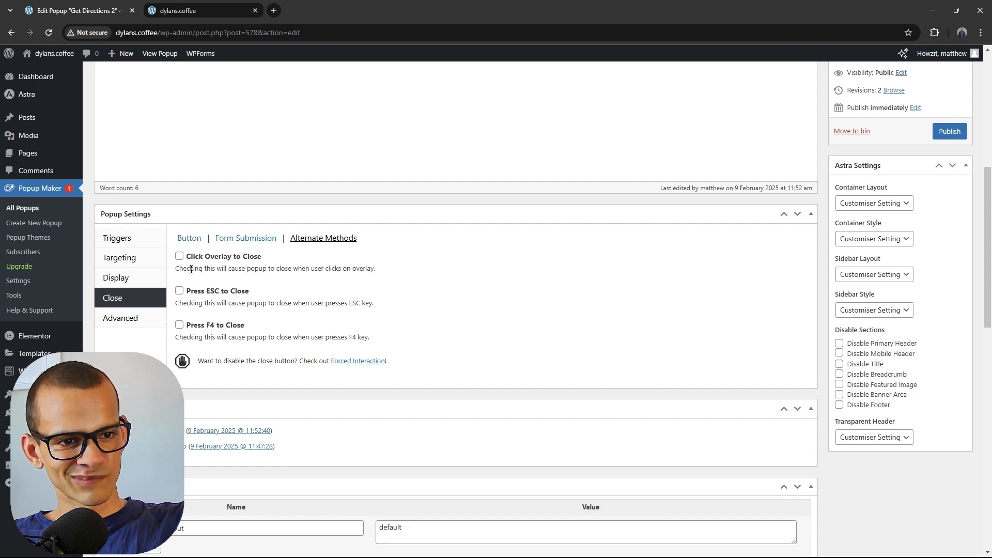
{"action": "left_click", "coordinate": [165, 318]}
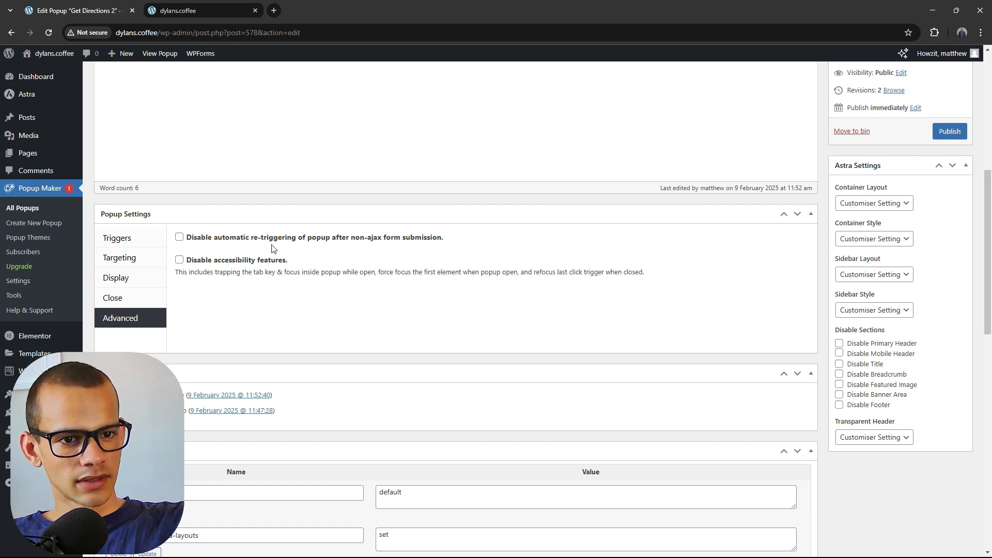
- Publish the Get Directions 2 popup
{"action": "scroll", "coordinate": [217, 308], "scroll_direction": "down", "scroll_amount": 1}
{"action": "scroll", "coordinate": [217, 308], "scroll_direction": "up", "scroll_amount": 7}
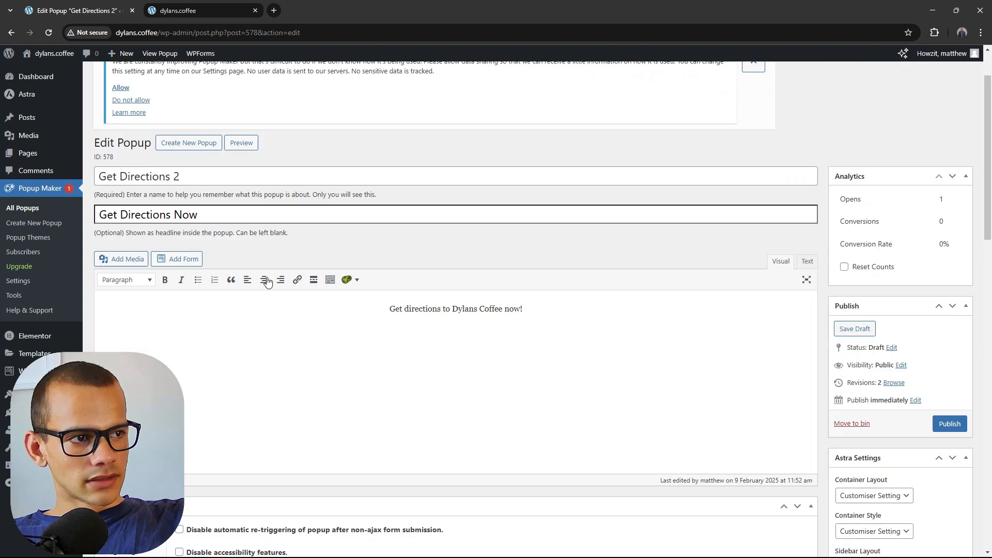
{"action": "left_click", "coordinate": [952, 443]}
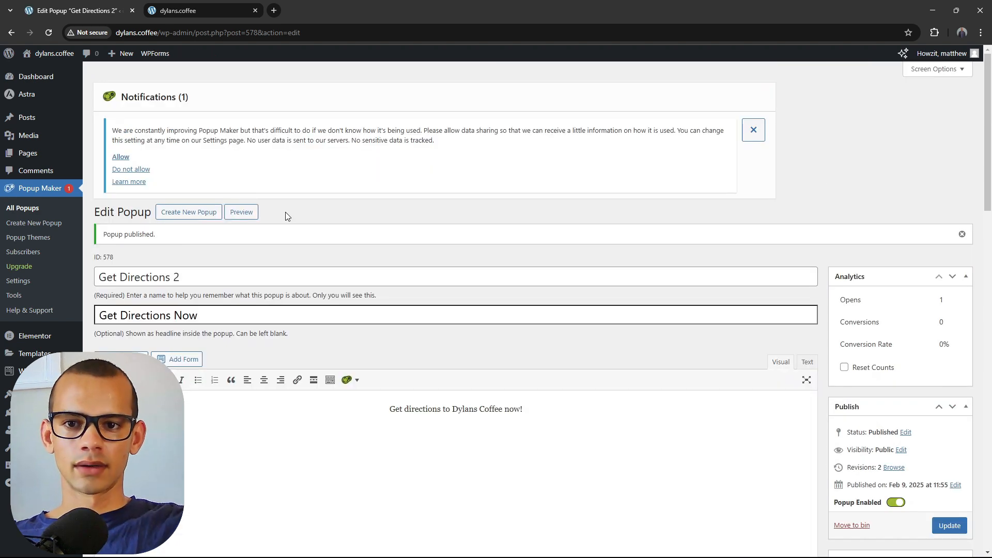
- Preview the published popup on the site, dismiss it with its delayed close button and close the preview
{"action": "left_click", "coordinate": [241, 212]}
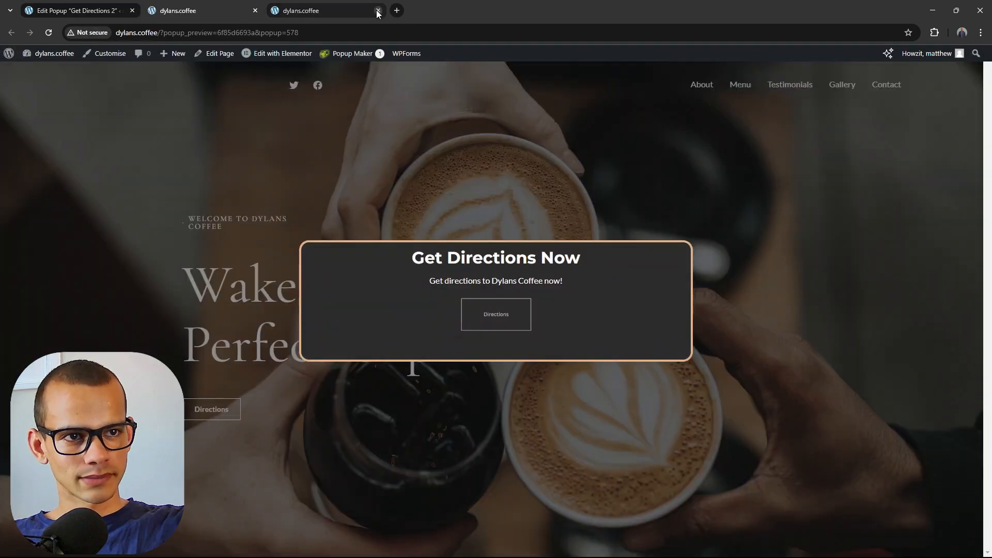
{"action": "left_click", "coordinate": [378, 10]}
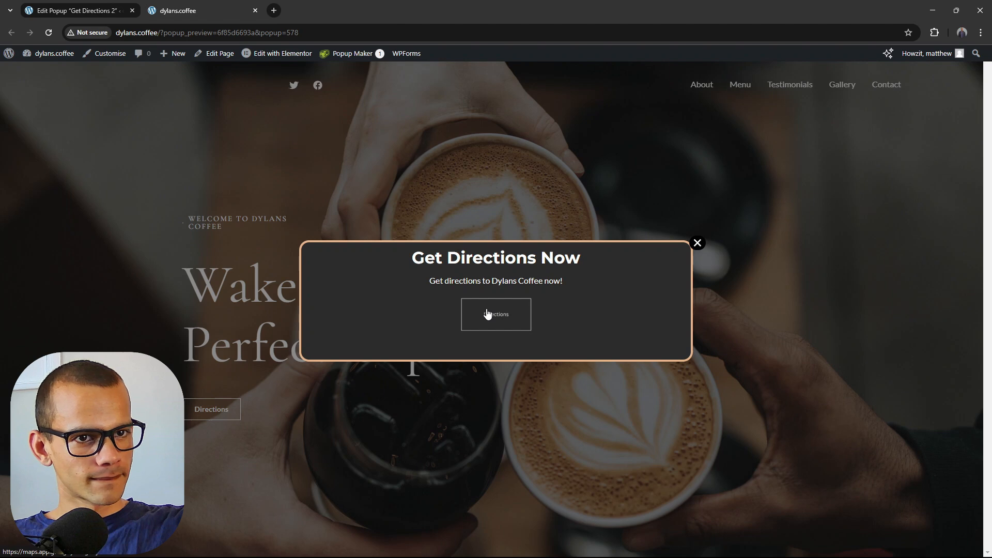
{"action": "left_click", "coordinate": [697, 242]}
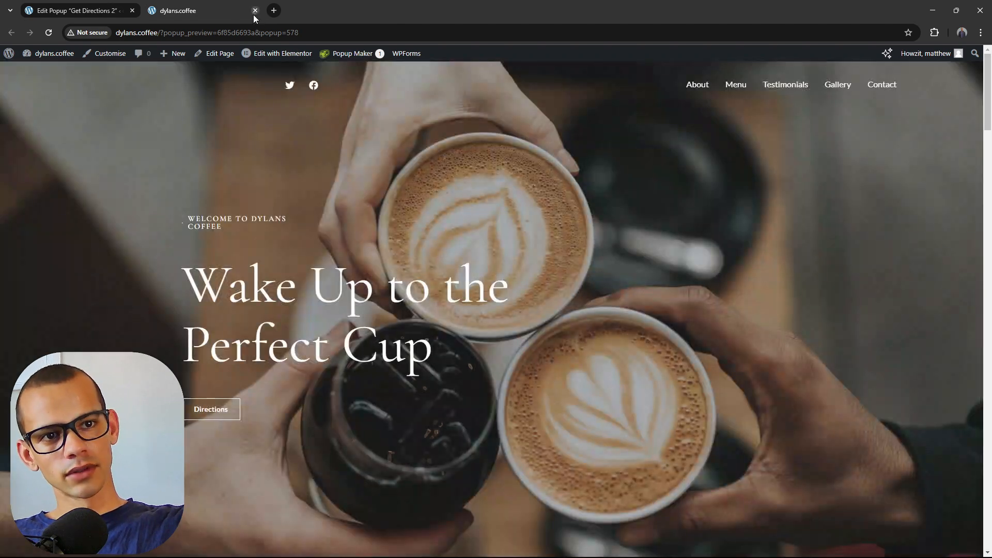
{"action": "left_click", "coordinate": [255, 10]}
- Visit the live home page and browse its sections, including the menu, until the timed popup appears
{"action": "left_click", "coordinate": [36, 72]}
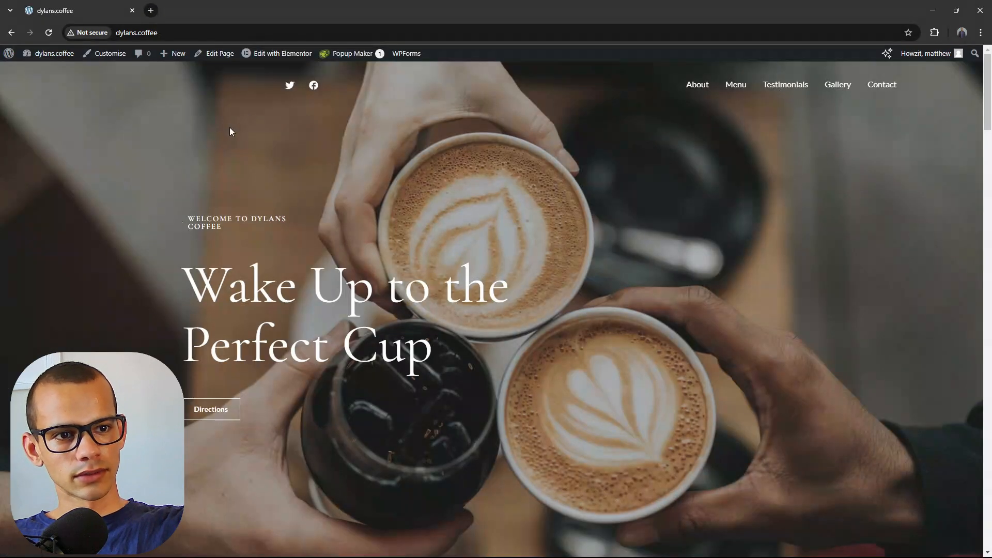
{"action": "scroll", "coordinate": [512, 223], "scroll_direction": "down", "scroll_amount": 4}
{"action": "scroll", "coordinate": [511, 224], "scroll_direction": "down", "scroll_amount": 20}
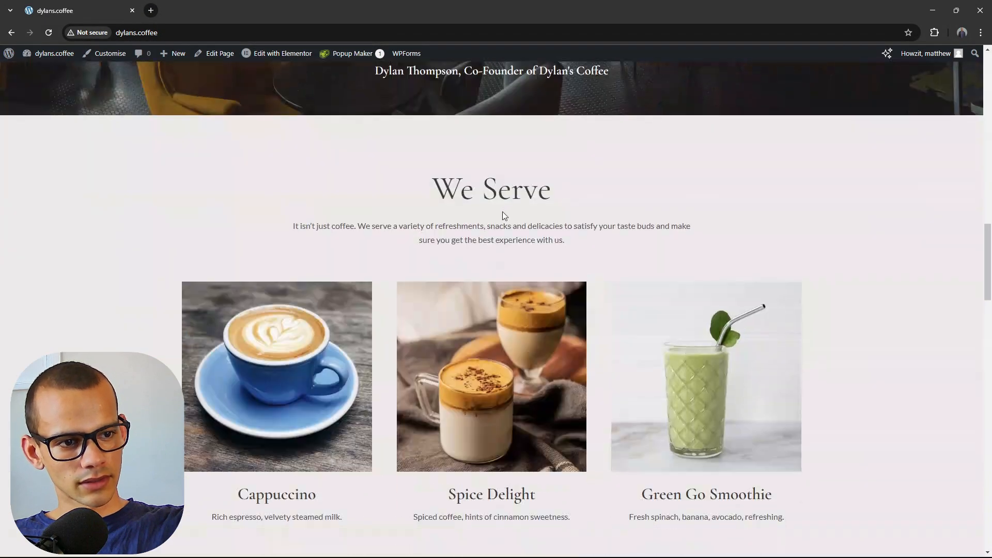
{"action": "scroll", "coordinate": [490, 196], "scroll_direction": "up", "scroll_amount": 20}
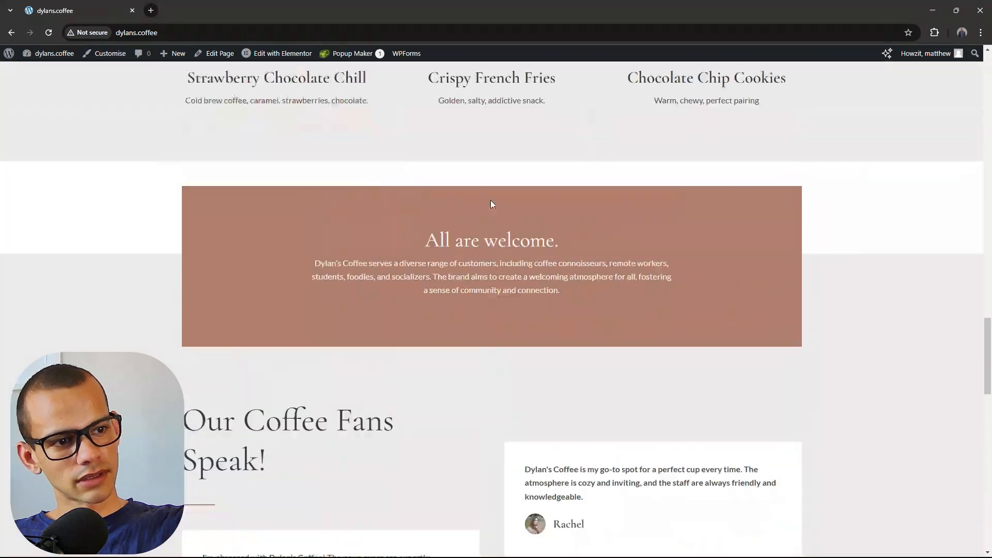
{"action": "scroll", "coordinate": [491, 186], "scroll_direction": "up", "scroll_amount": 7}
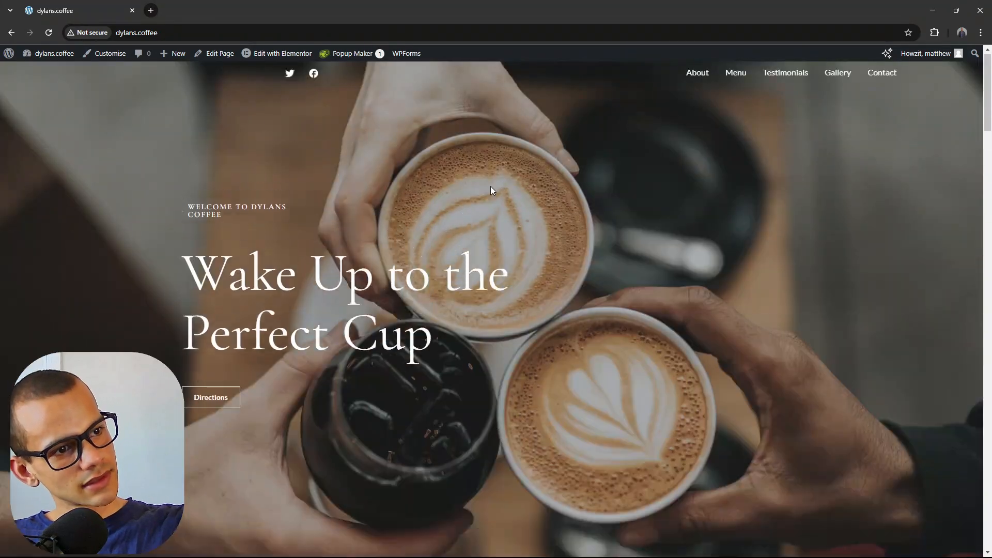
{"action": "left_click", "coordinate": [736, 81]}
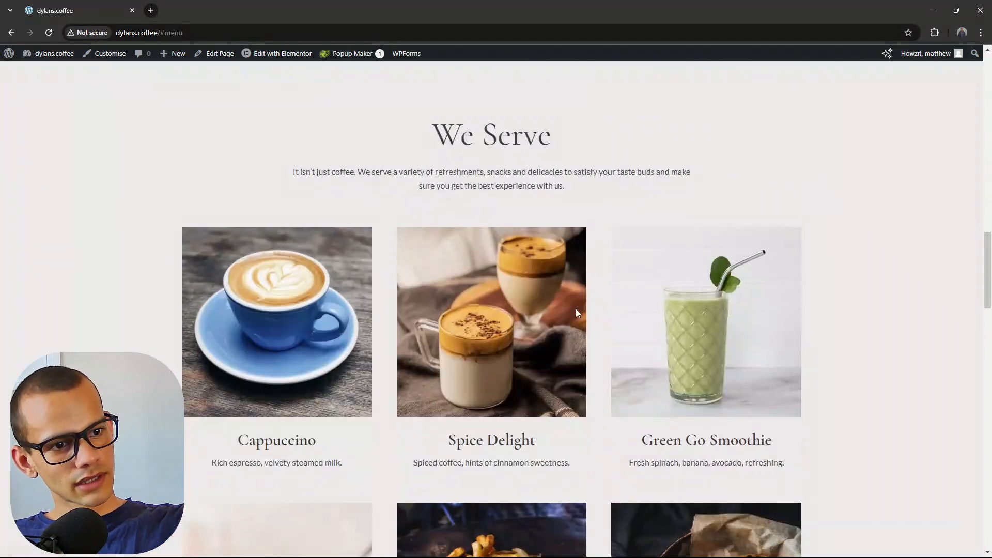
{"action": "scroll", "coordinate": [569, 305], "scroll_direction": "down", "scroll_amount": 15}
{"action": "scroll", "coordinate": [548, 303], "scroll_direction": "down", "scroll_amount": 3}
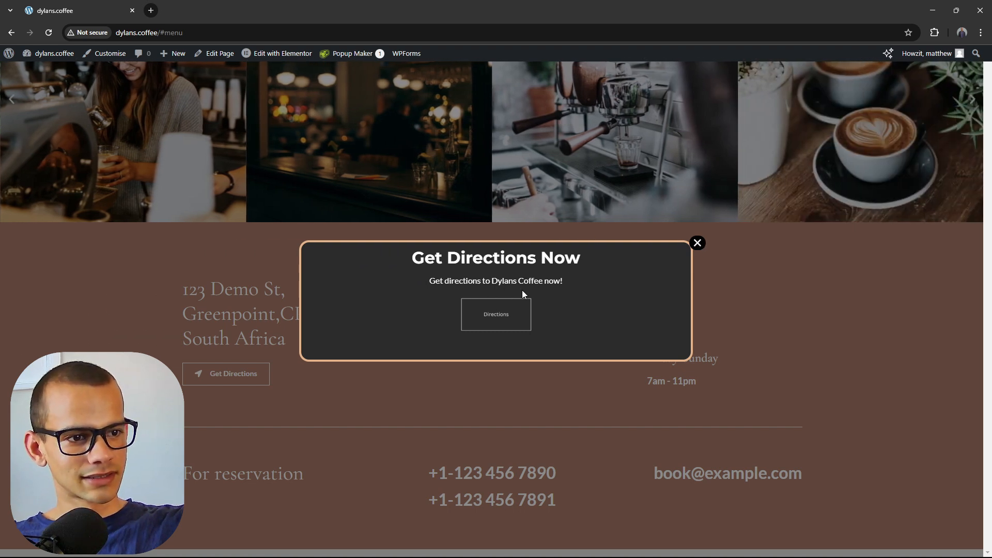
- Test the live popup's Directions button, return to the home page and dismiss the popup
{"action": "left_click", "coordinate": [496, 320]}
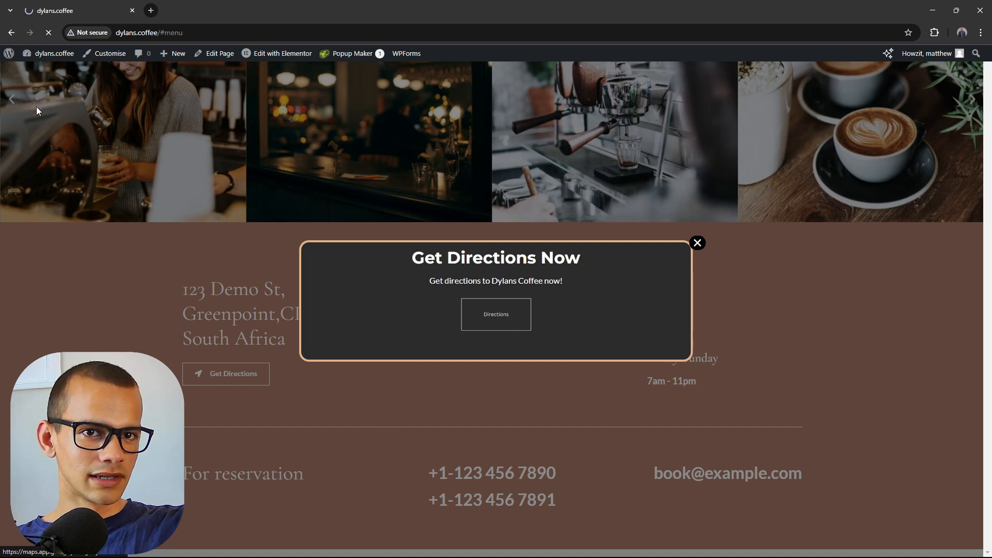
{"action": "left_click", "coordinate": [11, 32]}
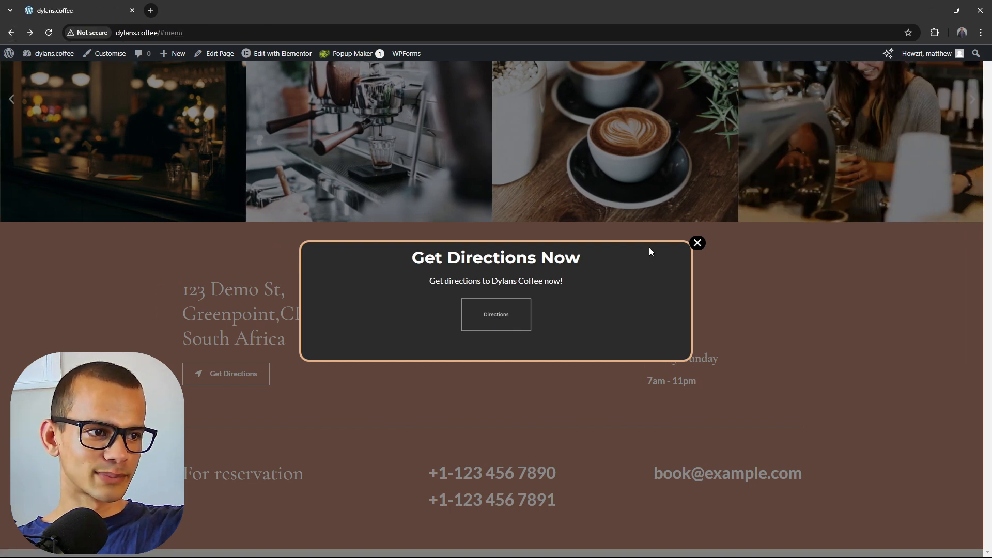
{"action": "left_click", "coordinate": [697, 242]}
{"action": "scroll", "coordinate": [241, 355], "scroll_direction": "up", "scroll_amount": 2}
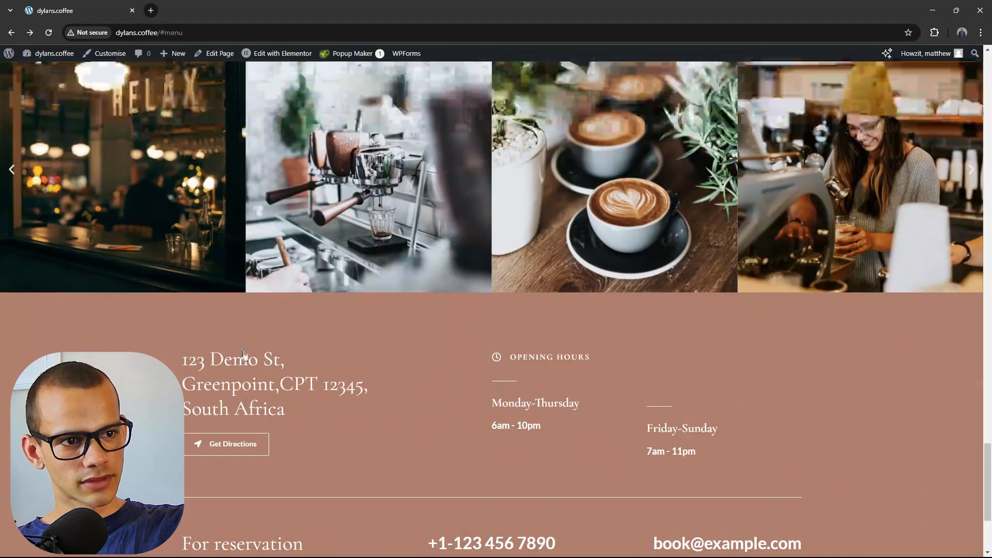
{"action": "scroll", "coordinate": [244, 354], "scroll_direction": "up", "scroll_amount": 20}
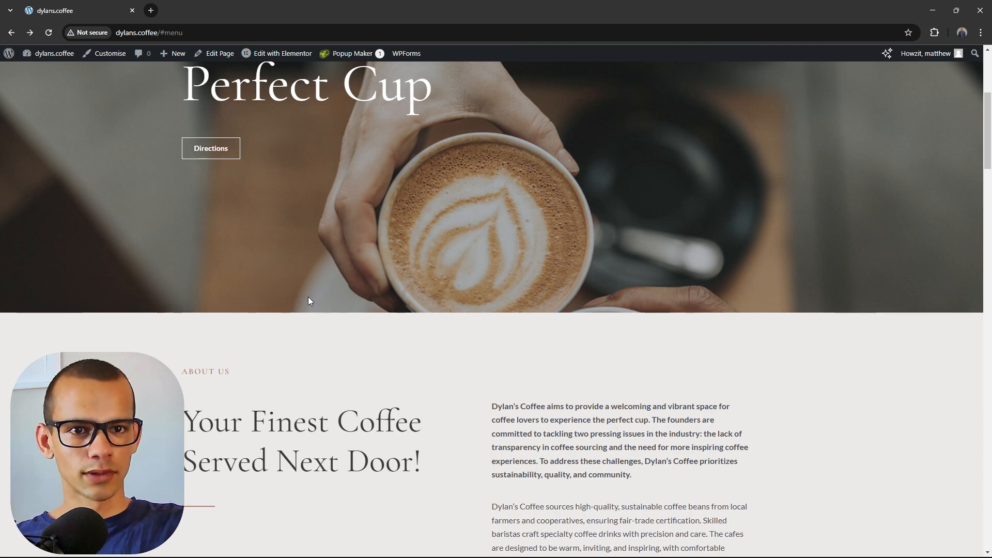
{"action": "scroll", "coordinate": [412, 302], "scroll_direction": "up", "scroll_amount": 5}
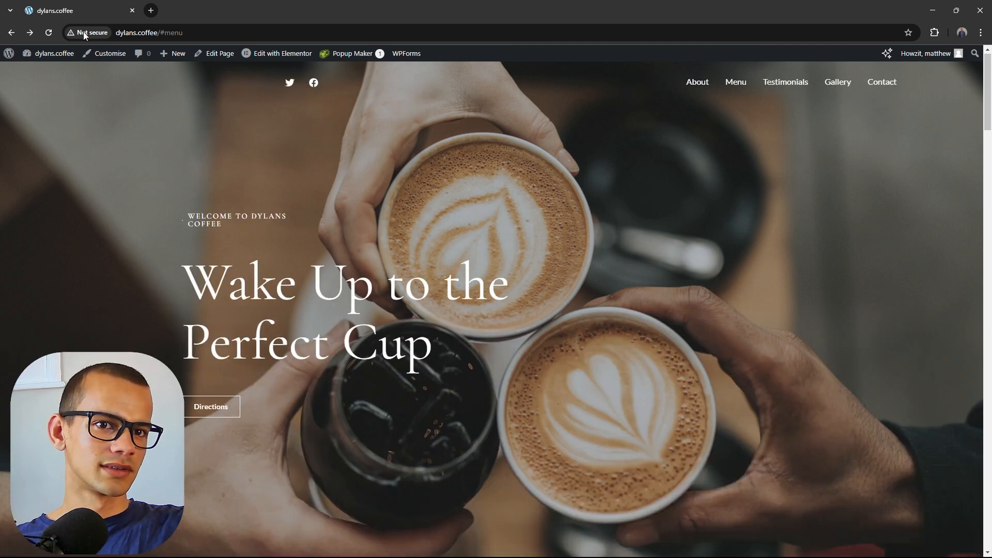
- Create a new popup in Popup Maker with the name "click popup"
{"action": "left_click", "coordinate": [55, 54]}
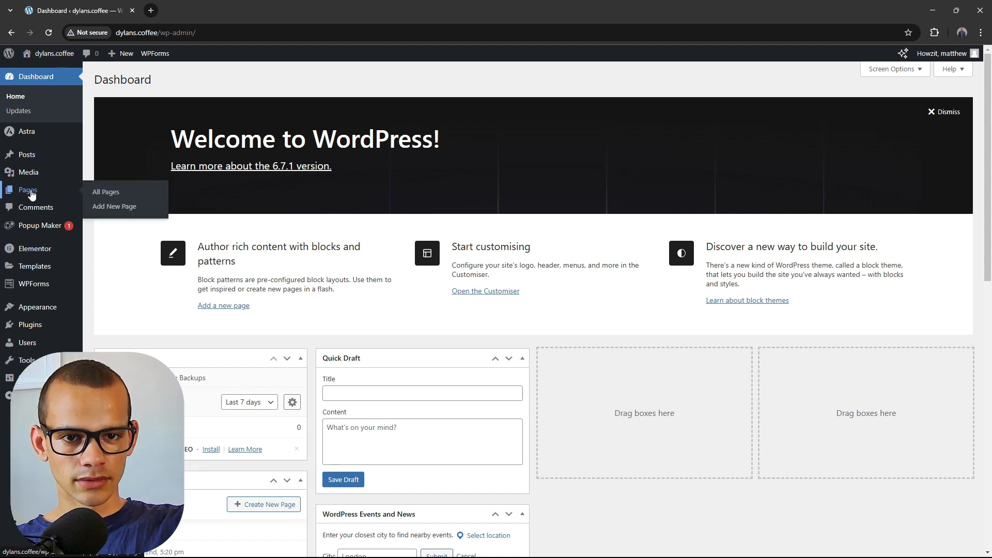
{"action": "mouse_move", "coordinate": [33, 227]}
{"action": "left_click", "coordinate": [105, 225]}
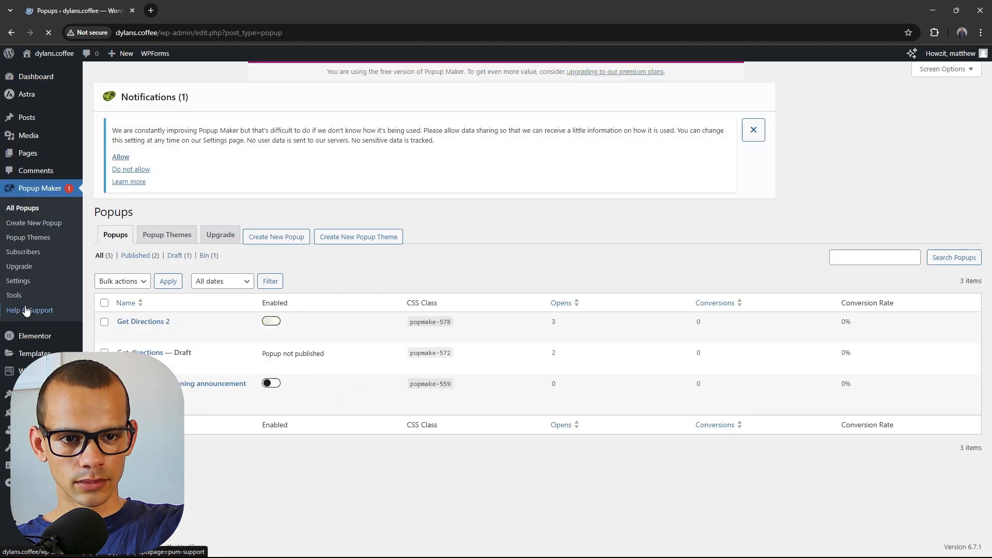
{"action": "left_click", "coordinate": [275, 239]}
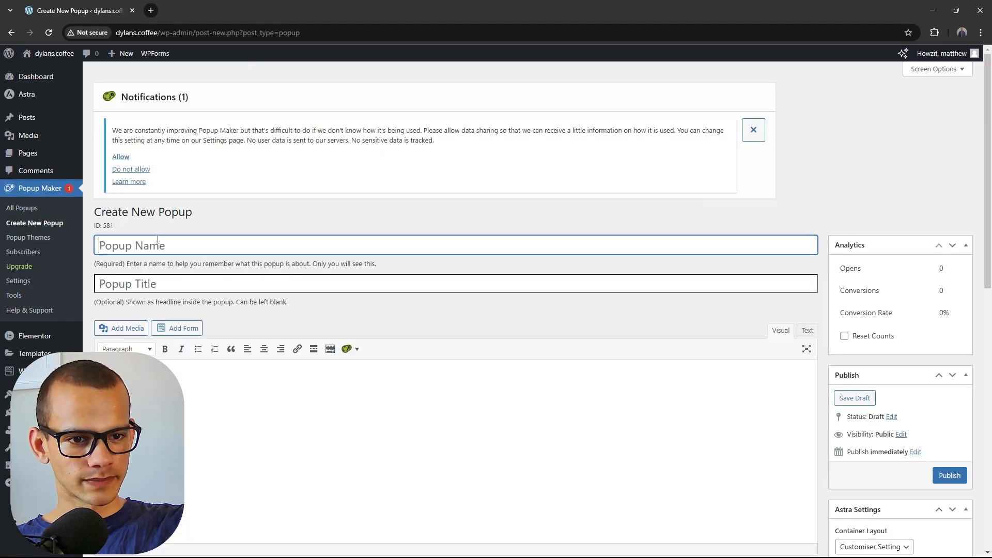
{"action": "type", "text": "clic"}
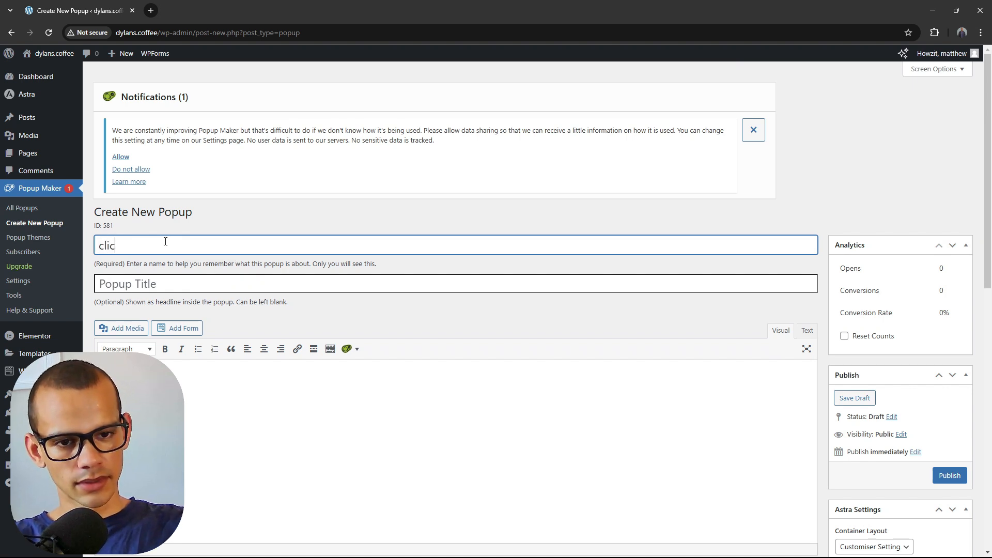
{"action": "type", "text": "k popup"}
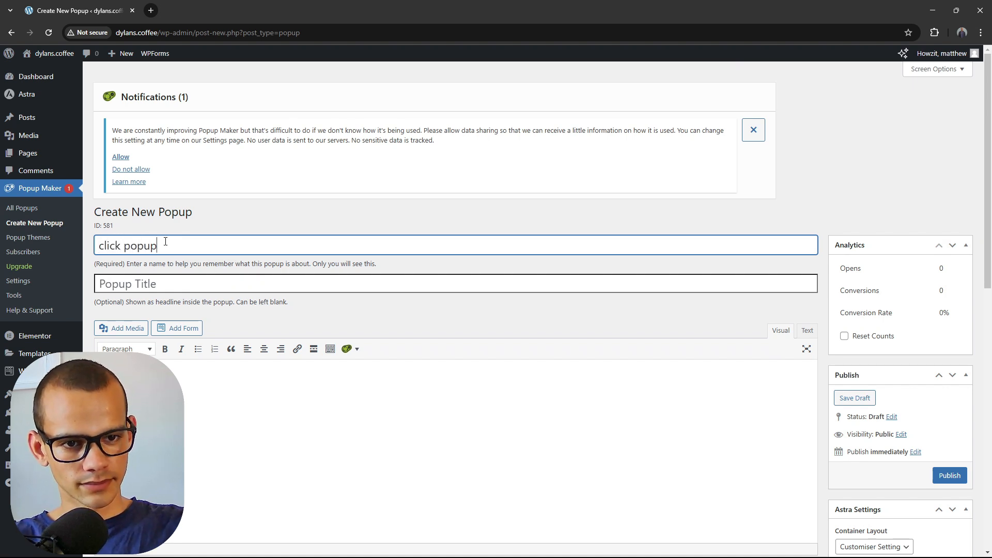
- Write "Get directions to Dylans Coffee now!" as the popup's body text
{"action": "scroll", "coordinate": [258, 372], "scroll_direction": "down", "scroll_amount": 3}
{"action": "left_click", "coordinate": [255, 226]}
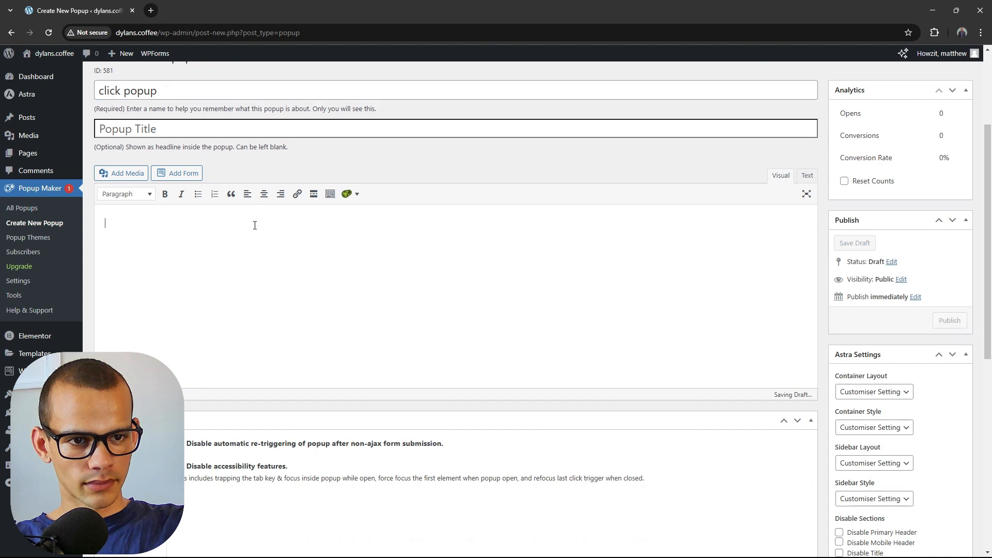
{"action": "type", "text": "get"}
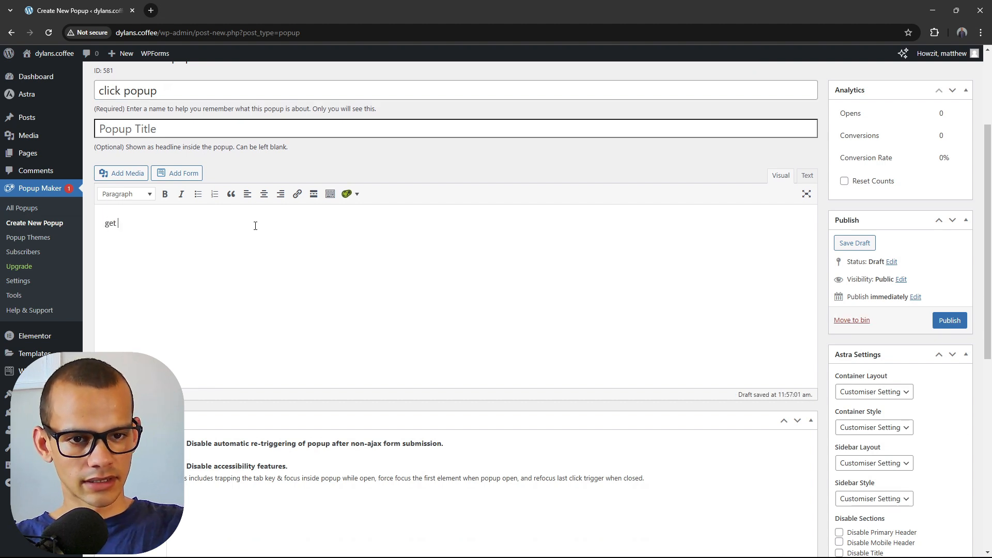
{"action": "type", "text": "get "}
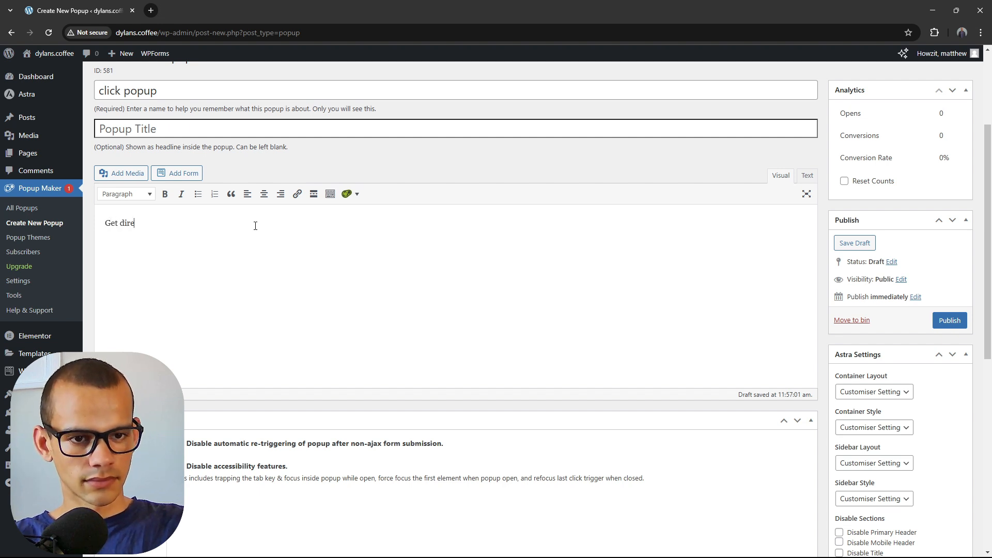
{"action": "type", "text": "directiojn"}
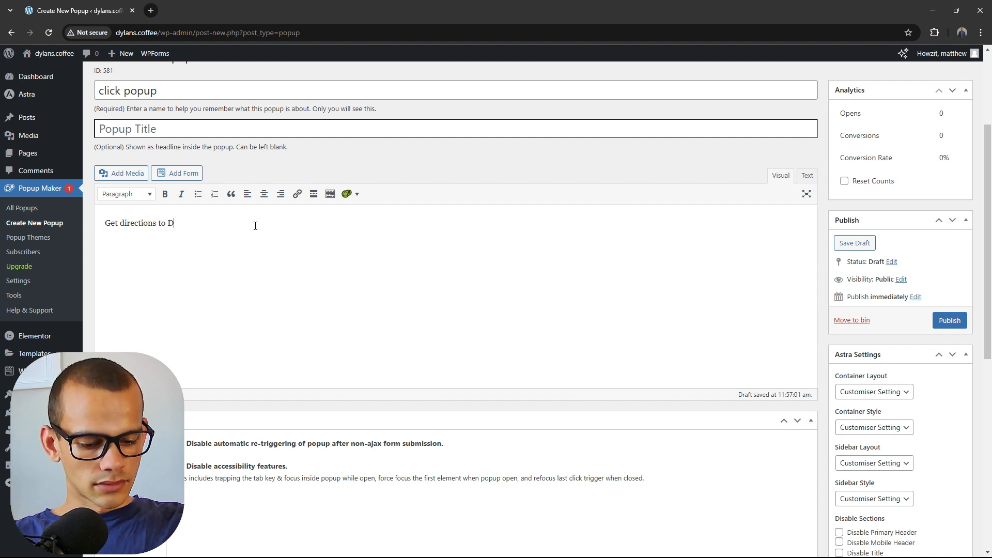
{"action": "type", "text": "ns Coffe"}
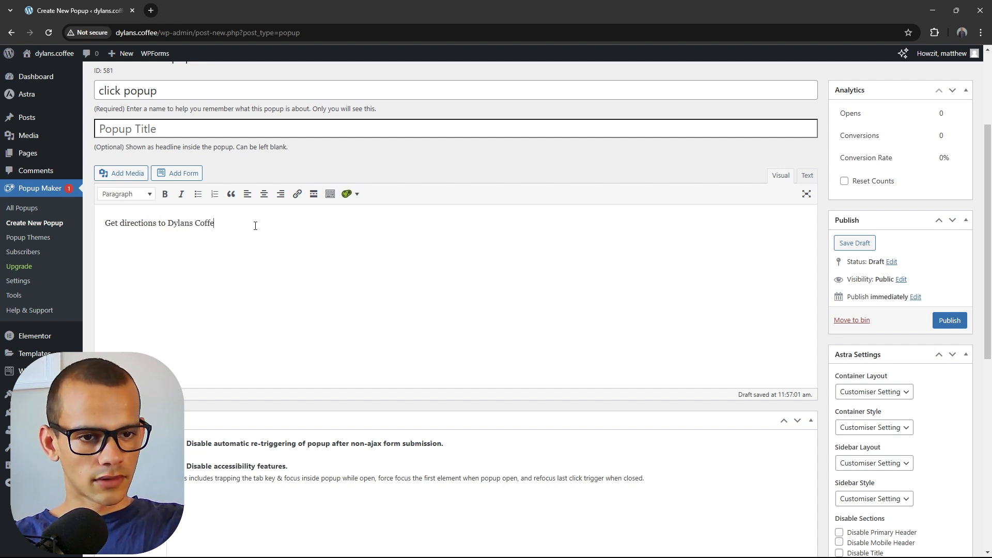
{"action": "type", "text": "e now!"}
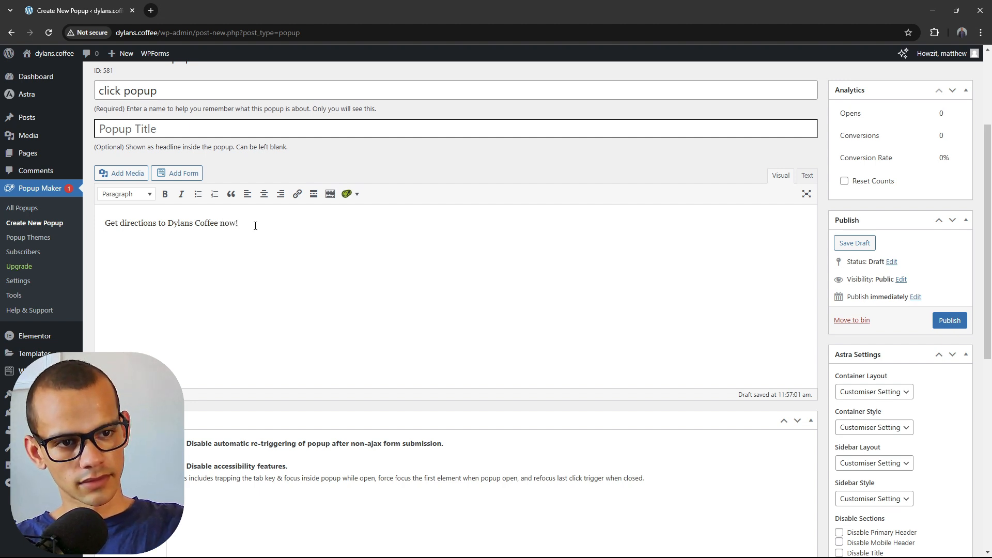
- Insert the white Directions-3-1.png image from the media library below the text and link it to the copied Google Maps URL
{"action": "left_click", "coordinate": [135, 175]}
{"action": "left_click", "coordinate": [160, 180]}
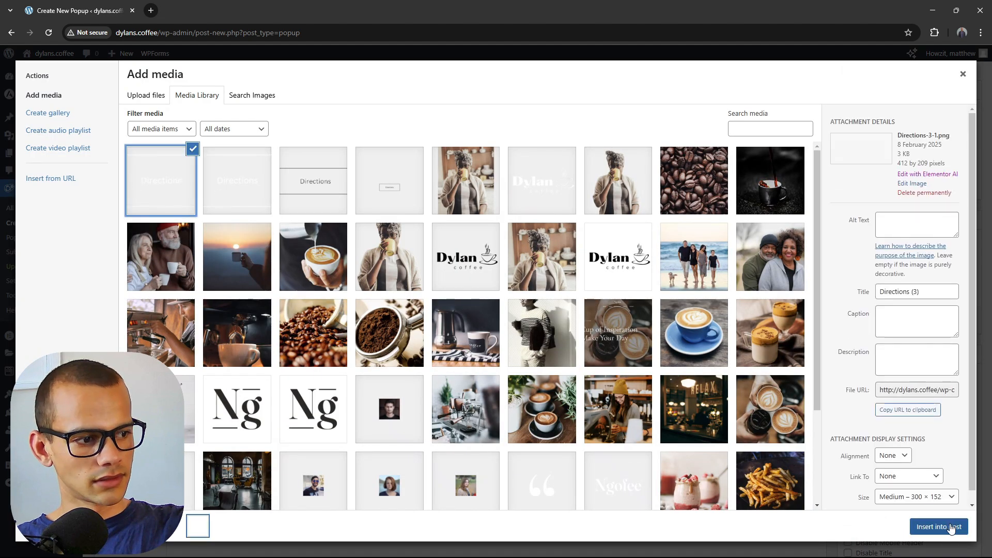
{"action": "left_click", "coordinate": [939, 526]}
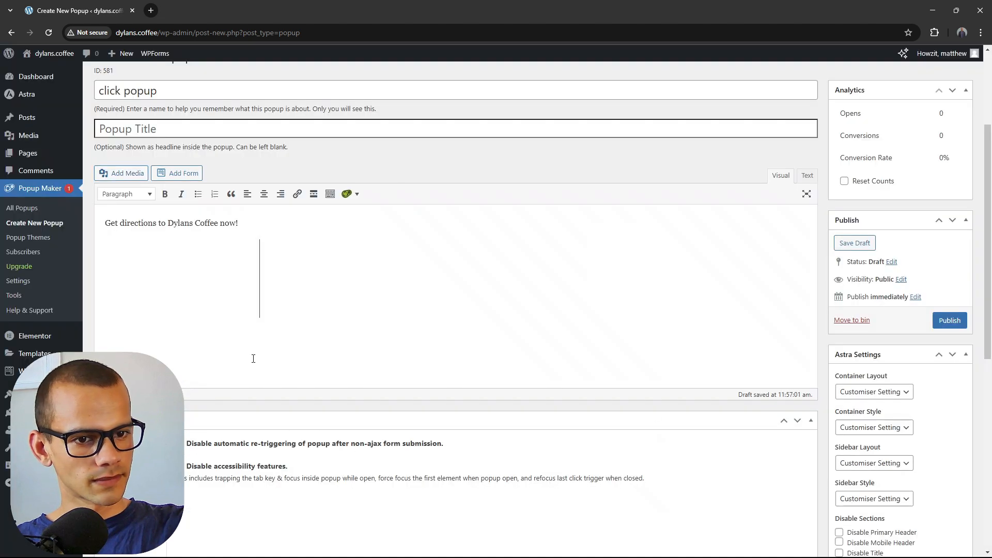
{"action": "left_click", "coordinate": [305, 217]}
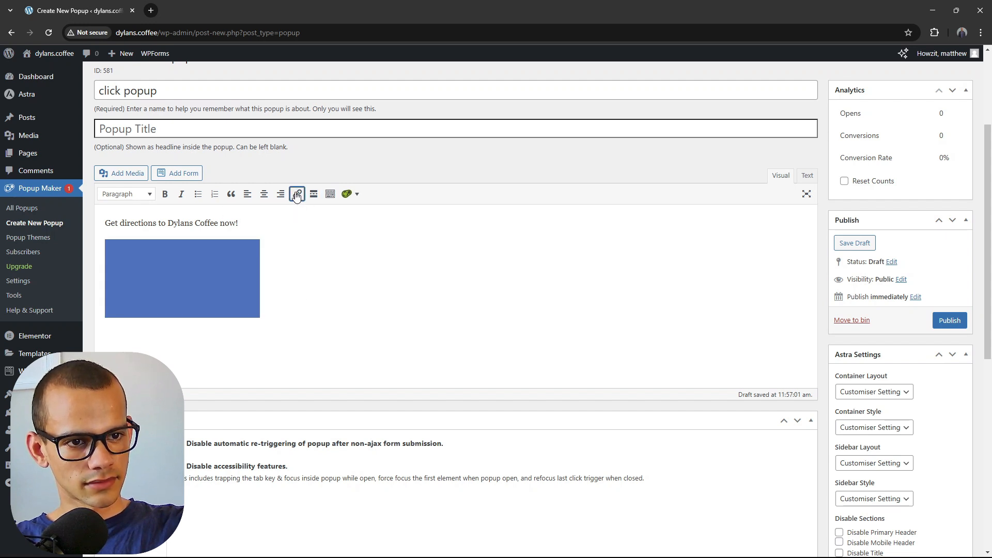
{"action": "key", "text": "ctrl+k"}
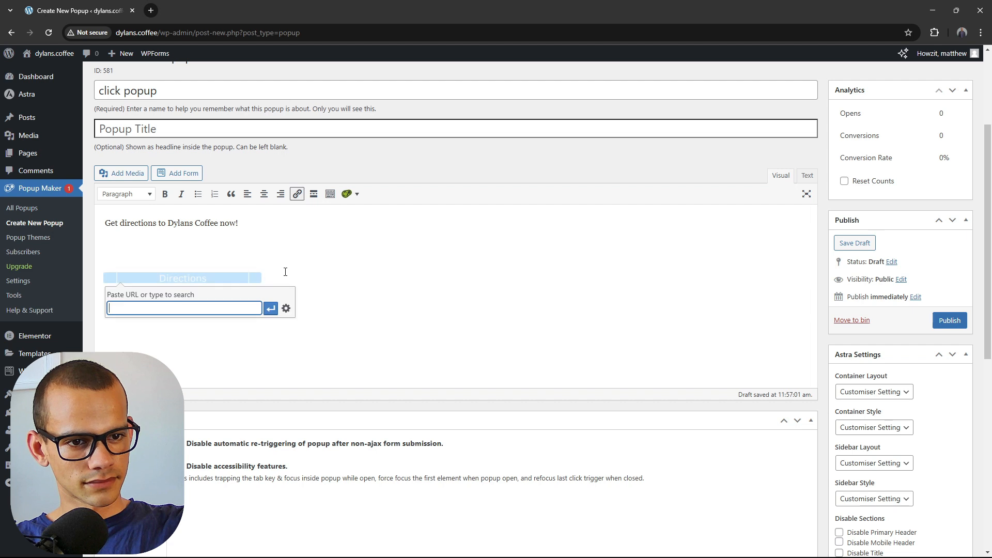
{"action": "key", "text": "ctrl+v"}
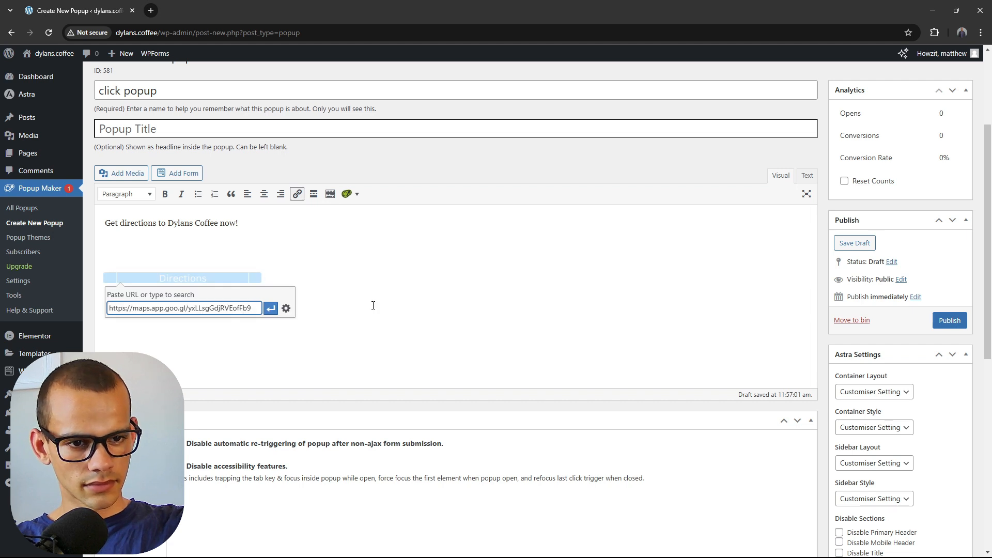
{"action": "left_click", "coordinate": [271, 309]}
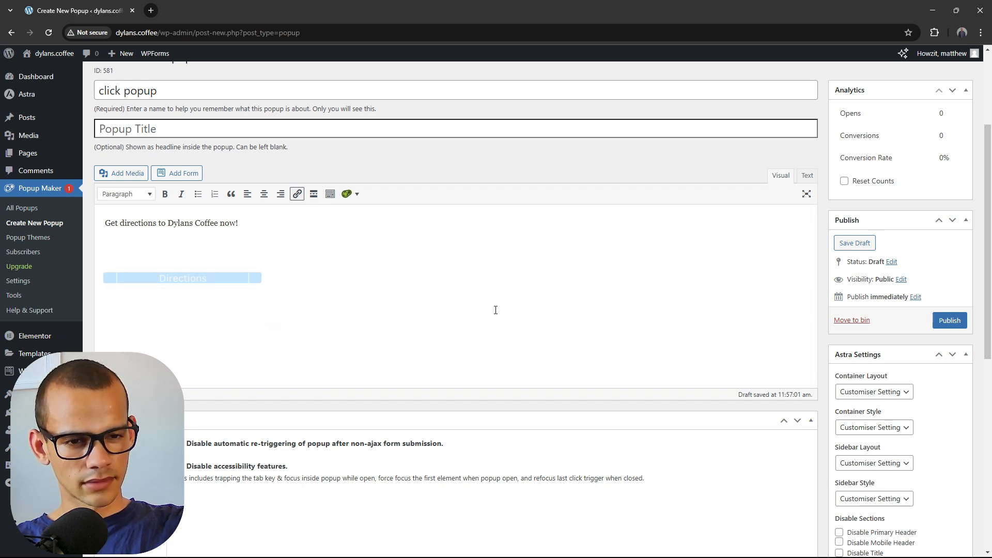
- Shrink the Directions image to about two thirds of its size and centre it together with the text line
{"action": "left_click", "coordinate": [245, 253]}
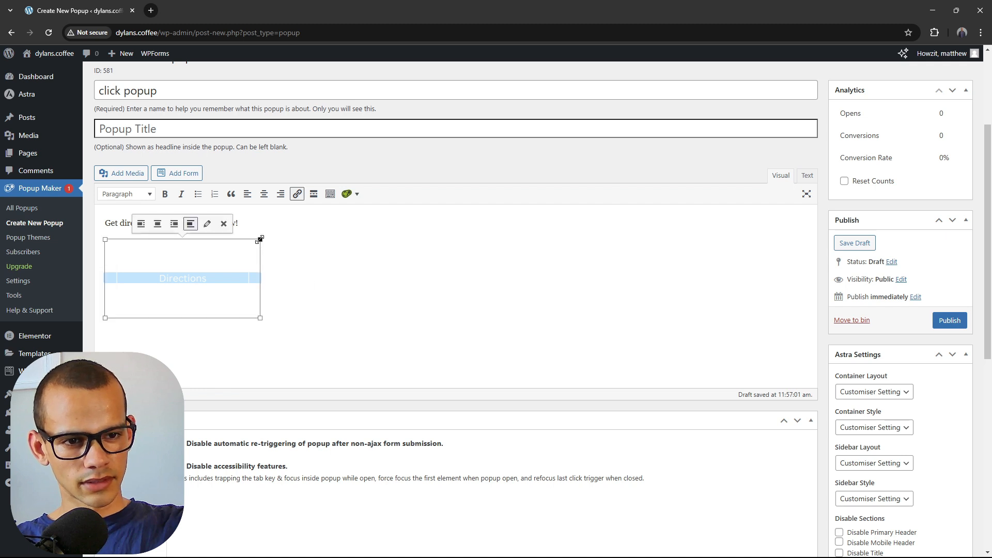
{"action": "left_click_drag", "start_coordinate": [260, 238], "coordinate": [207, 239]}
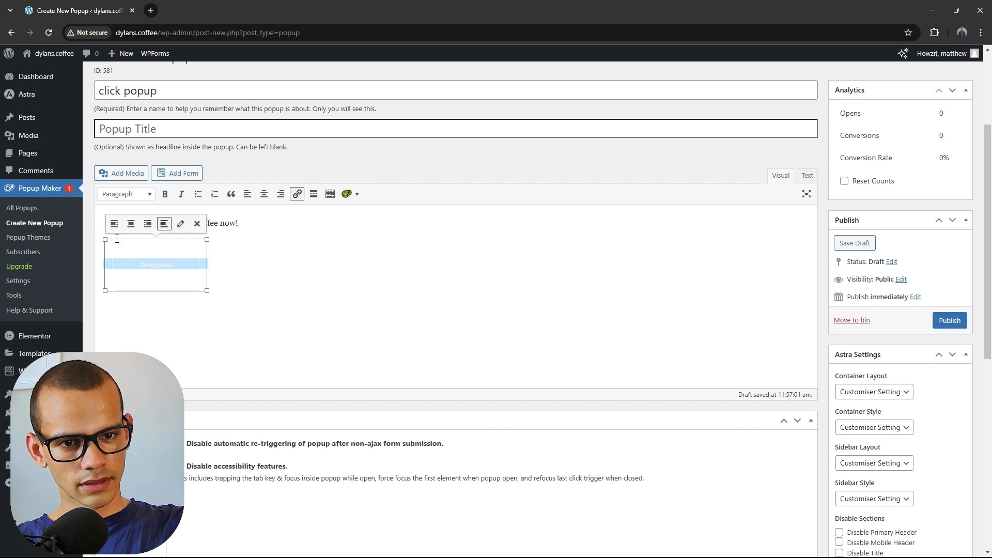
{"action": "left_click", "coordinate": [95, 241]}
{"action": "key", "text": "Delete"}
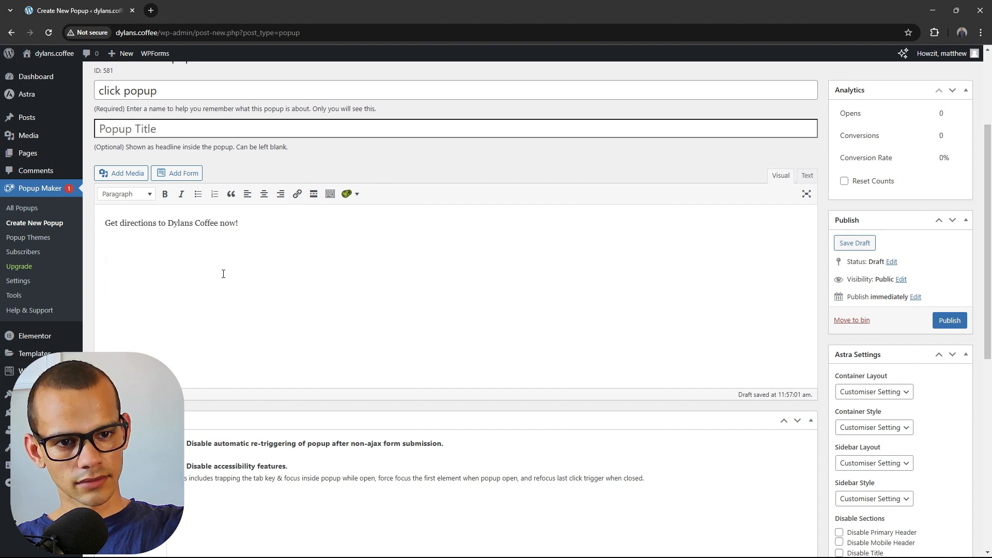
{"action": "key", "text": "ctrl+a"}
{"action": "left_click", "coordinate": [263, 194]}
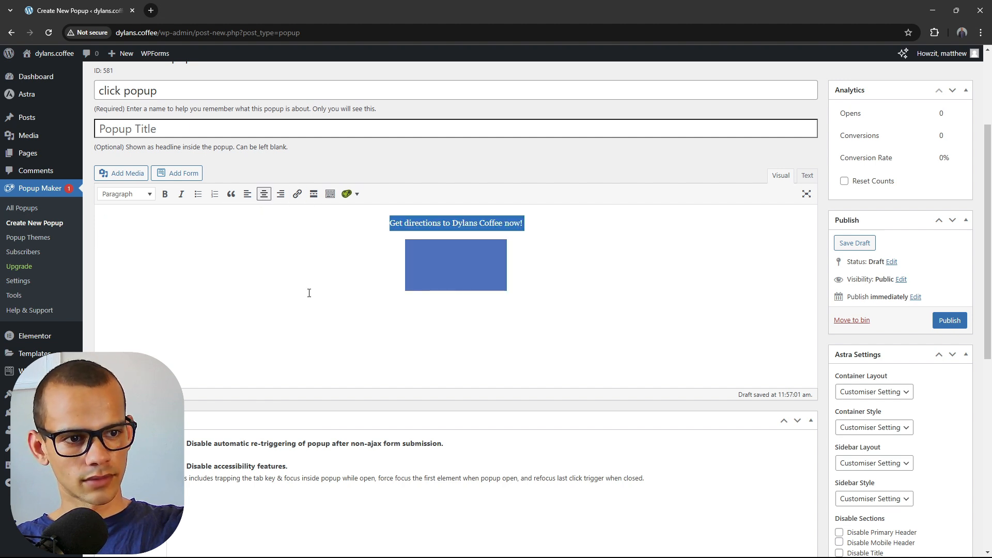
{"action": "left_click", "coordinate": [308, 293]}
- Set the popup title to "Get Directions Here"
{"action": "scroll", "coordinate": [259, 295], "scroll_direction": "up", "scroll_amount": 3}
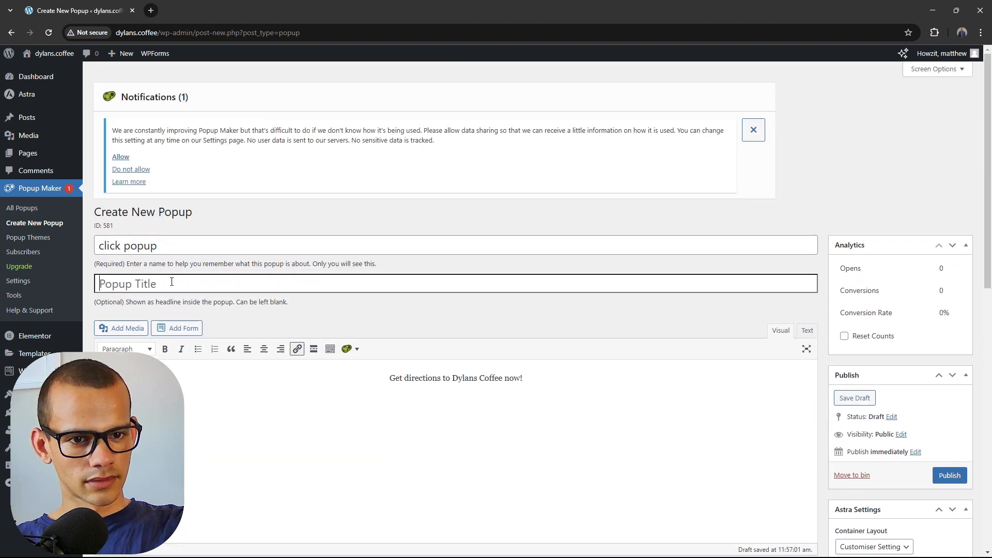
{"action": "type", "text": "G"}
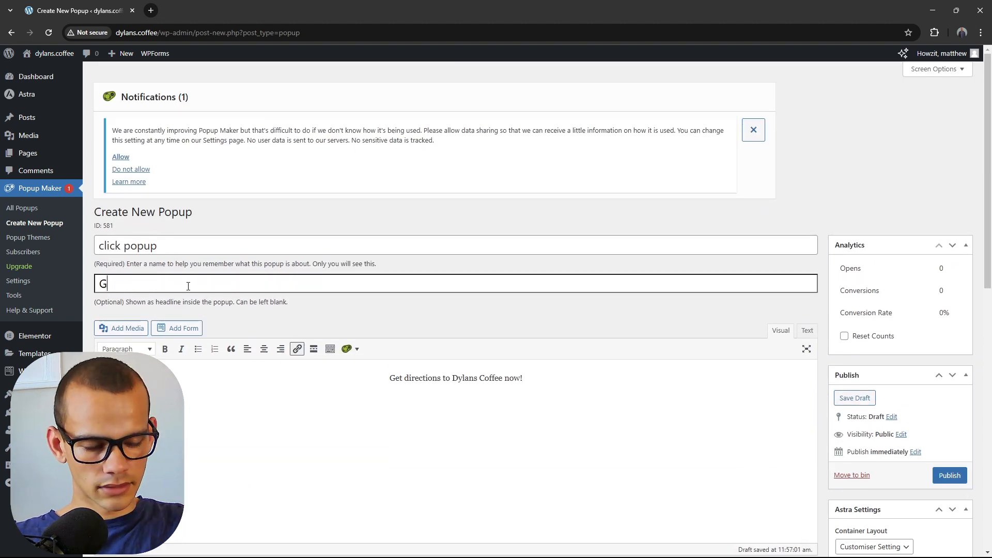
{"action": "type", "text": "et Direc"}
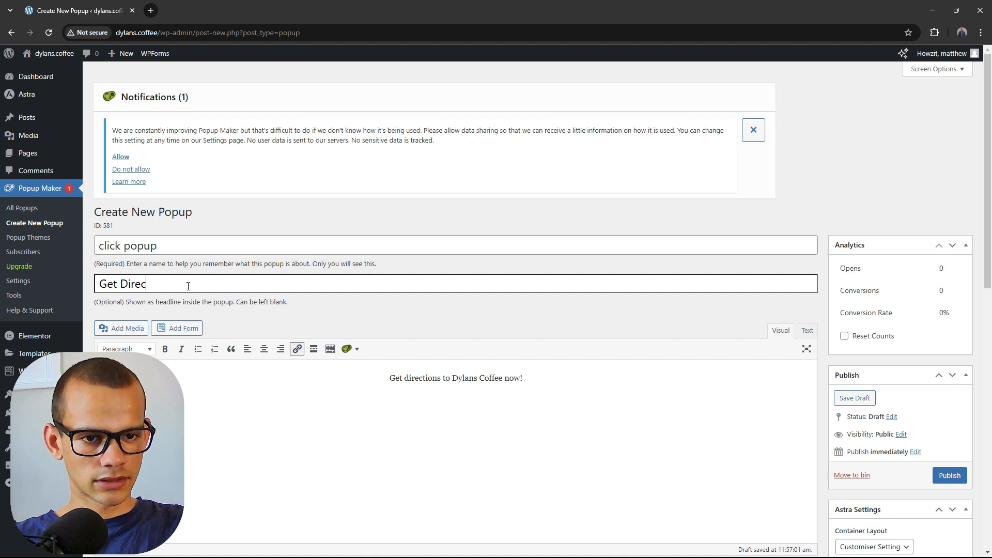
{"action": "type", "text": "tions Here"}
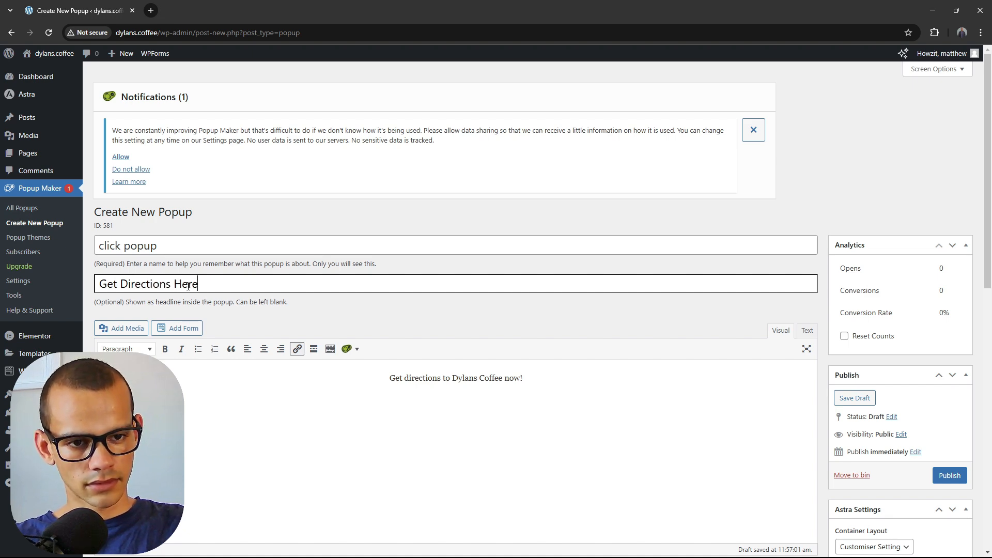
- Start a new Click Open trigger for the popup with the cookie option that prevents repeat showing turned off
{"action": "scroll", "coordinate": [188, 285], "scroll_direction": "down", "scroll_amount": 6}
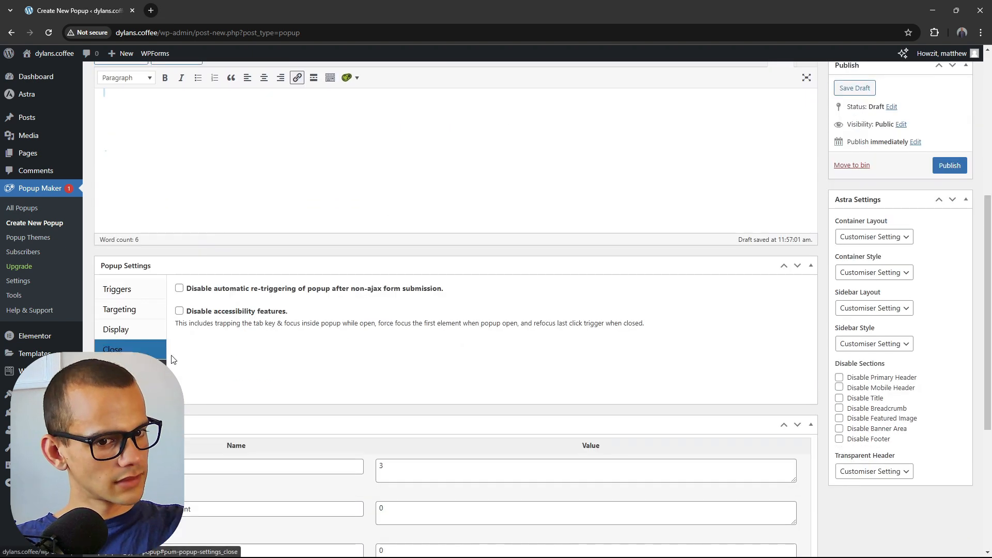
{"action": "left_click", "coordinate": [114, 239]}
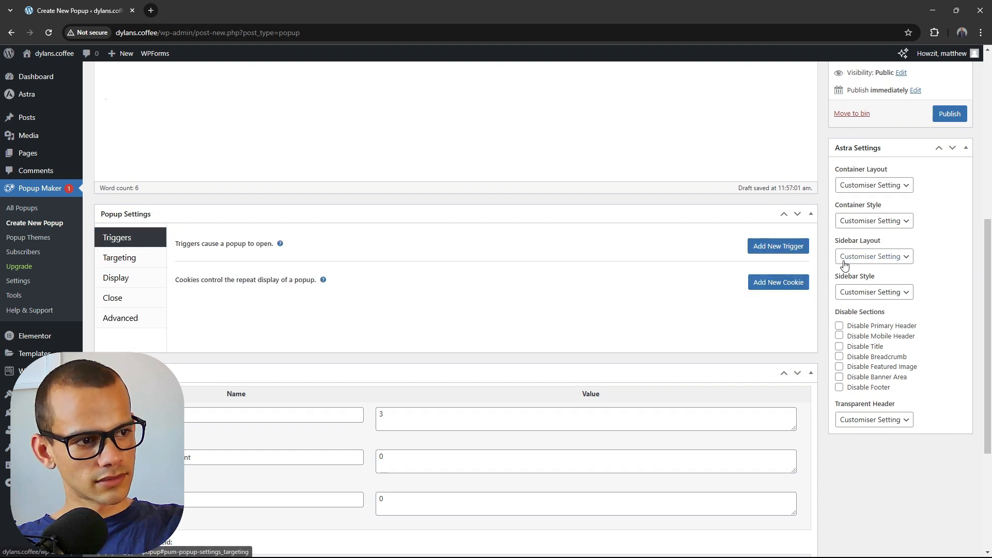
{"action": "left_click", "coordinate": [779, 246]}
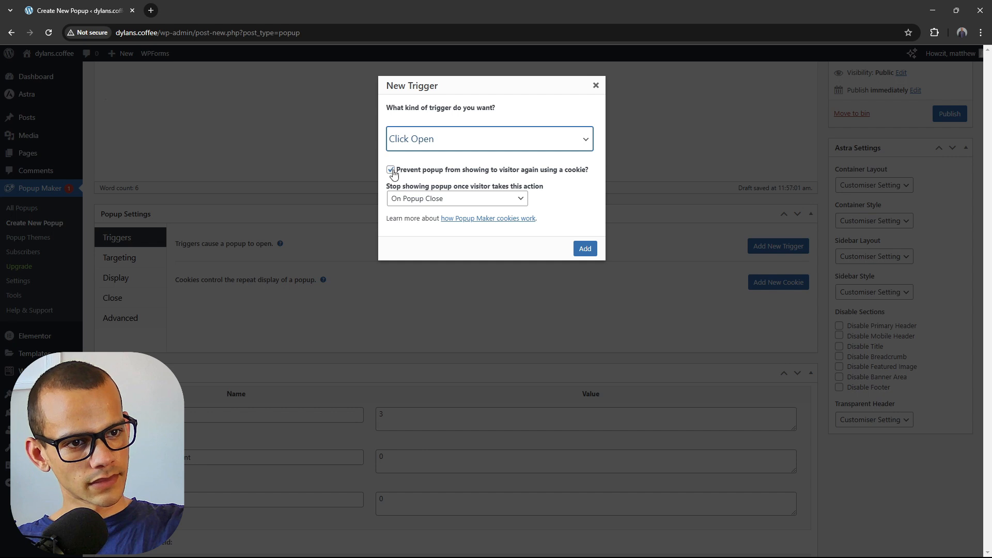
{"action": "left_click", "coordinate": [391, 170]}
{"action": "left_click", "coordinate": [584, 217]}
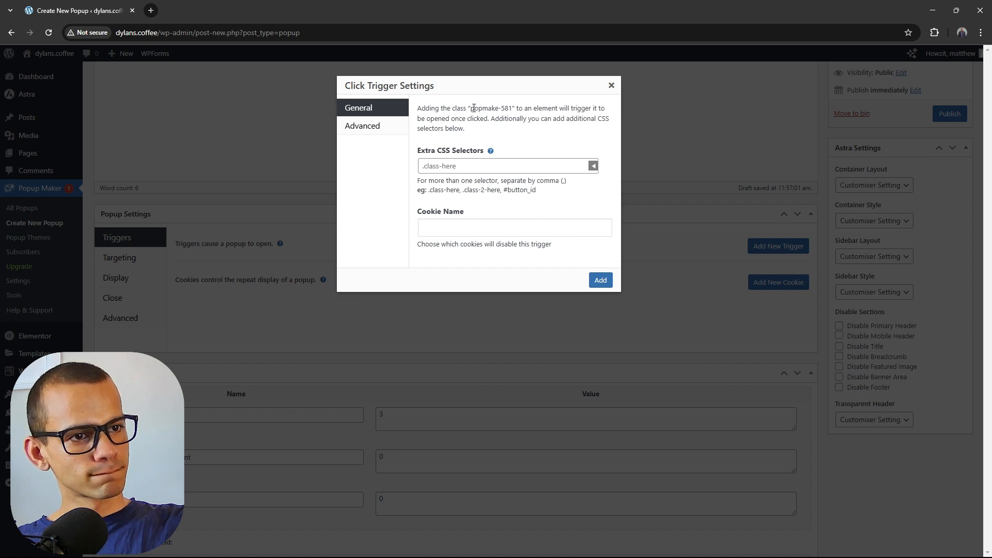
- Copy the trigger class popmake-581, check the advanced trigger options and add the click trigger with its default settings
{"action": "left_click_drag", "start_coordinate": [471, 108], "coordinate": [514, 108]}
{"action": "key", "text": "ctrl+c"}
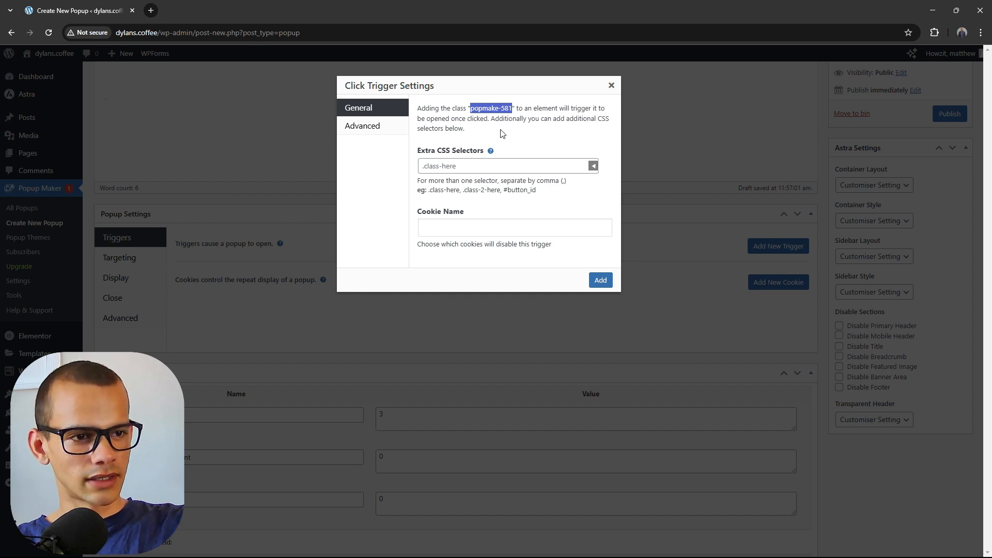
{"action": "left_click", "coordinate": [364, 127]}
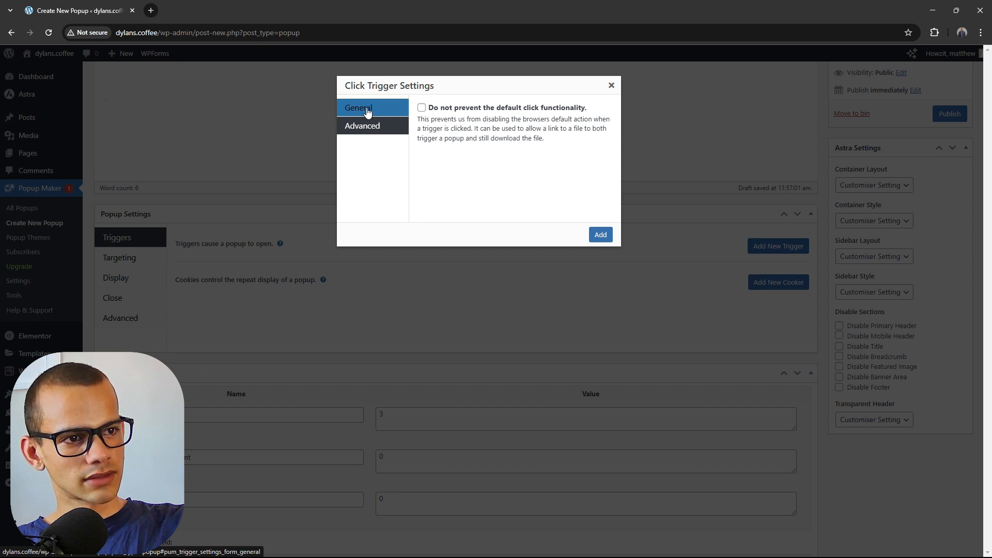
{"action": "left_click", "coordinate": [368, 113]}
{"action": "left_click", "coordinate": [600, 279]}
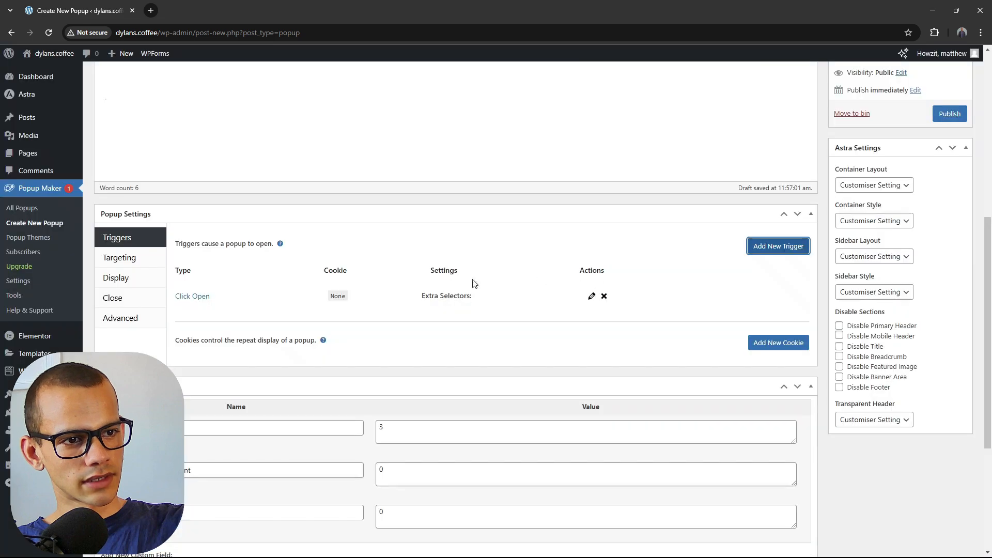
- Review the popup's content and trigger settings, and publish the click popup
{"action": "scroll", "coordinate": [354, 294], "scroll_direction": "down", "scroll_amount": 2}
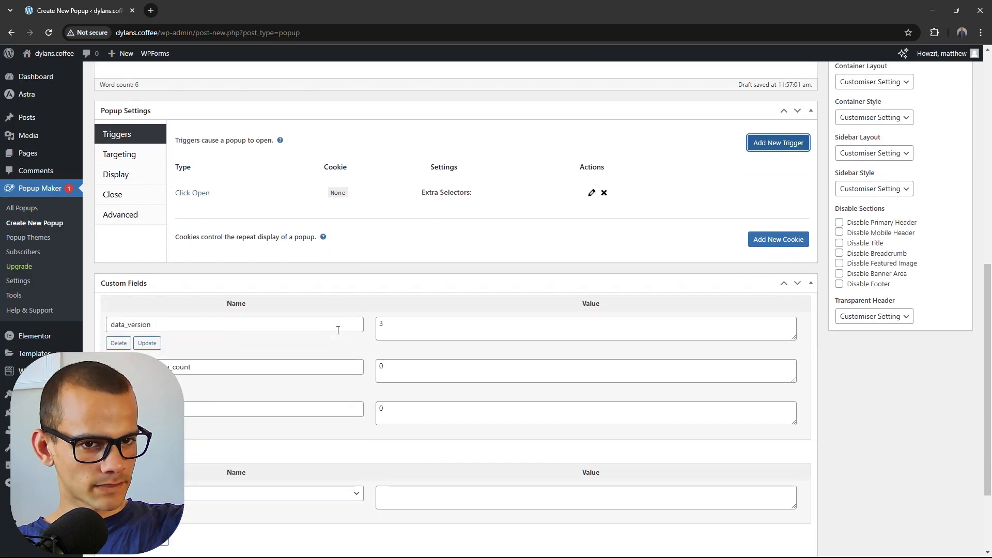
{"action": "scroll", "coordinate": [338, 329], "scroll_direction": "up", "scroll_amount": 8}
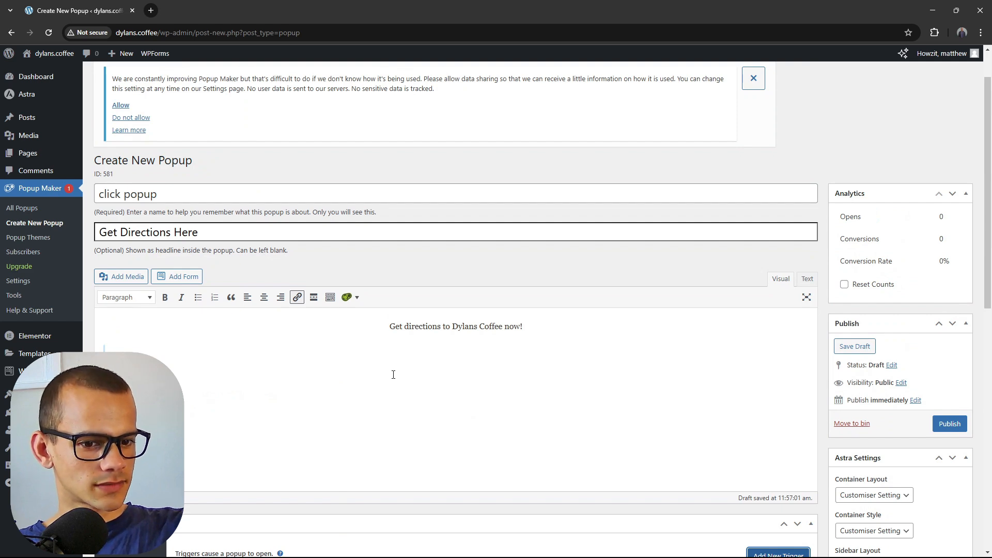
{"action": "scroll", "coordinate": [394, 374], "scroll_direction": "down", "scroll_amount": 4}
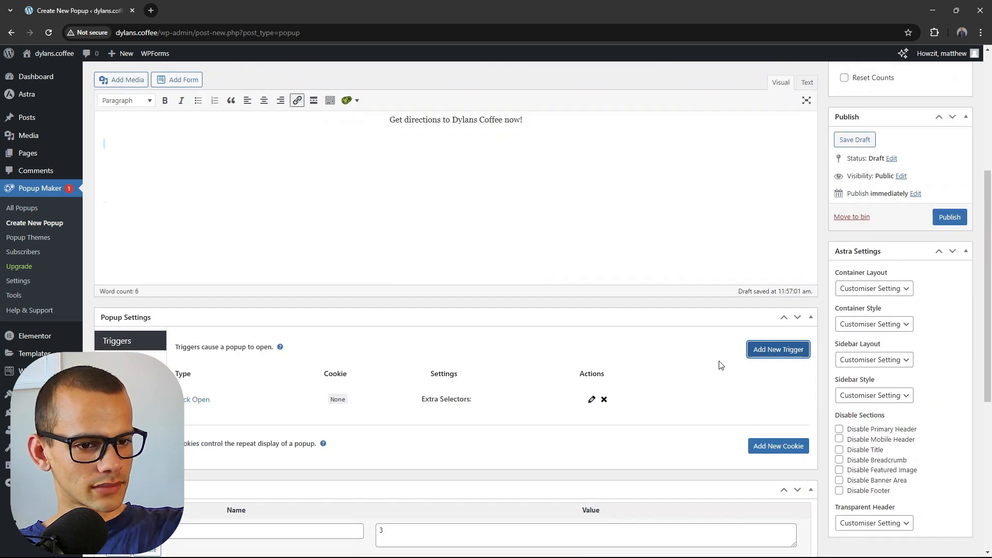
{"action": "scroll", "coordinate": [623, 366], "scroll_direction": "up", "scroll_amount": 5}
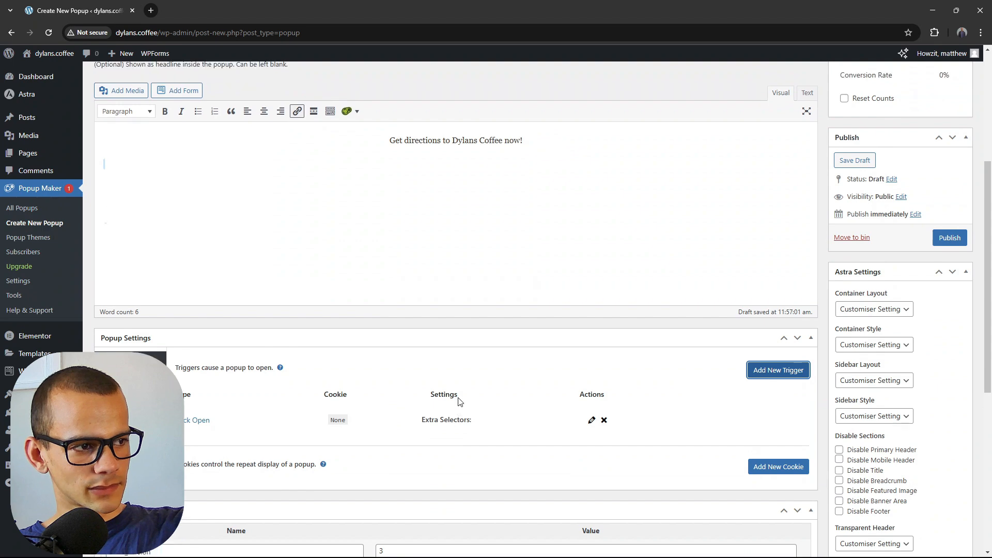
{"action": "scroll", "coordinate": [954, 316], "scroll_direction": "down", "scroll_amount": 4}
{"action": "left_click", "coordinate": [949, 269]}
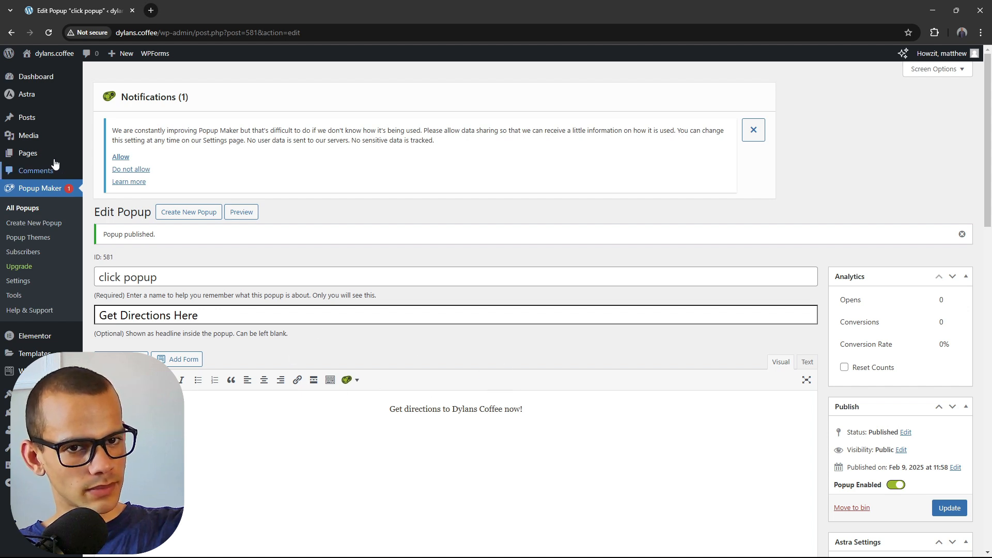
- Open the Home page from the list of all pages for editing with Elementor
{"action": "mouse_move", "coordinate": [29, 133]}
{"action": "mouse_move", "coordinate": [38, 156]}
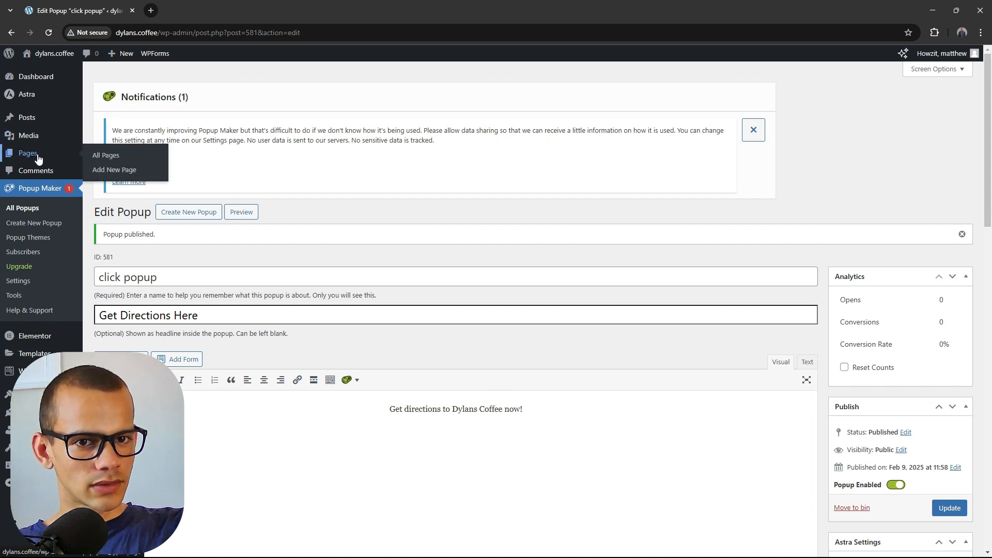
{"action": "left_click", "coordinate": [103, 156]}
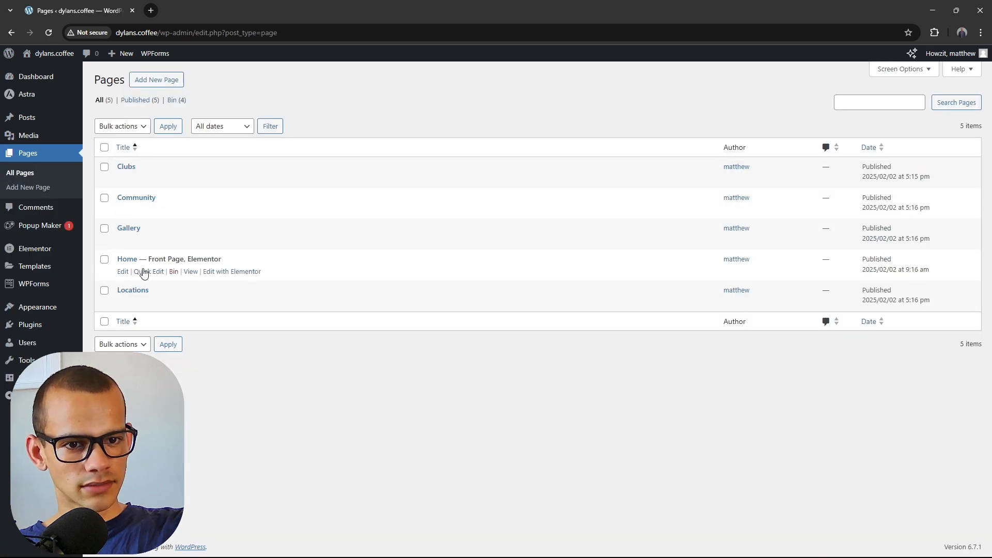
{"action": "left_click", "coordinate": [240, 272]}
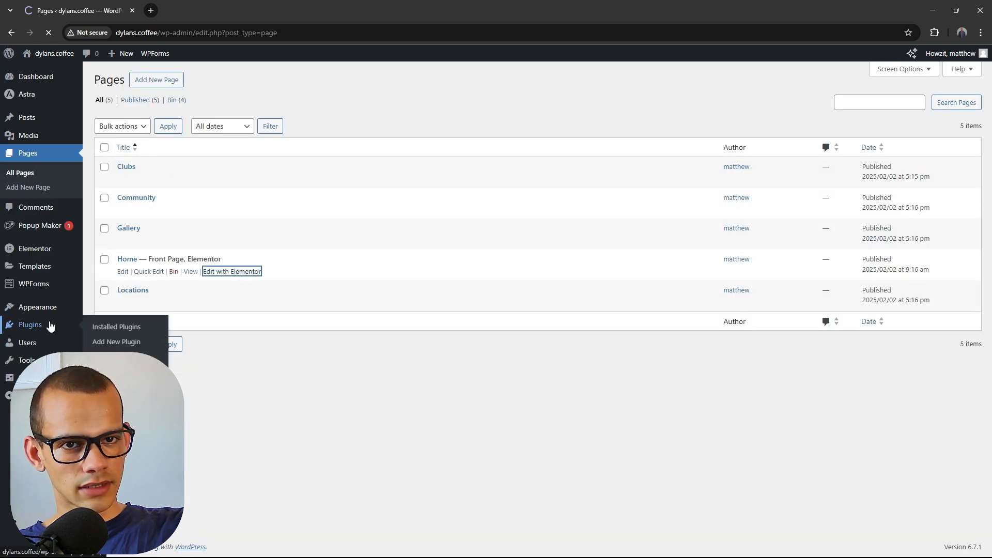
- Clear the maps link from the hero section's Directions button on the Home page
{"action": "mouse_move", "coordinate": [49, 310]}
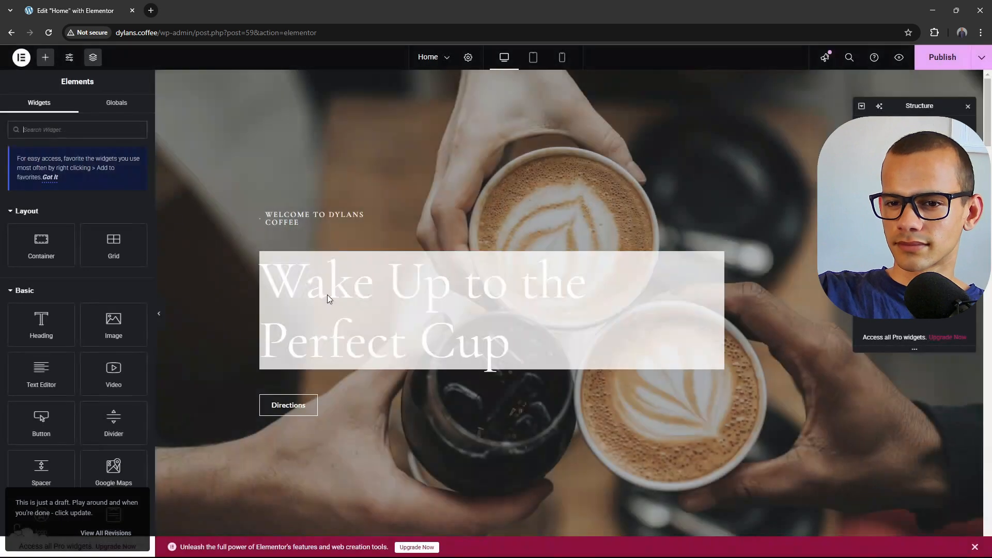
{"action": "left_click", "coordinate": [308, 405]}
{"action": "triple_click", "coordinate": [102, 225]}
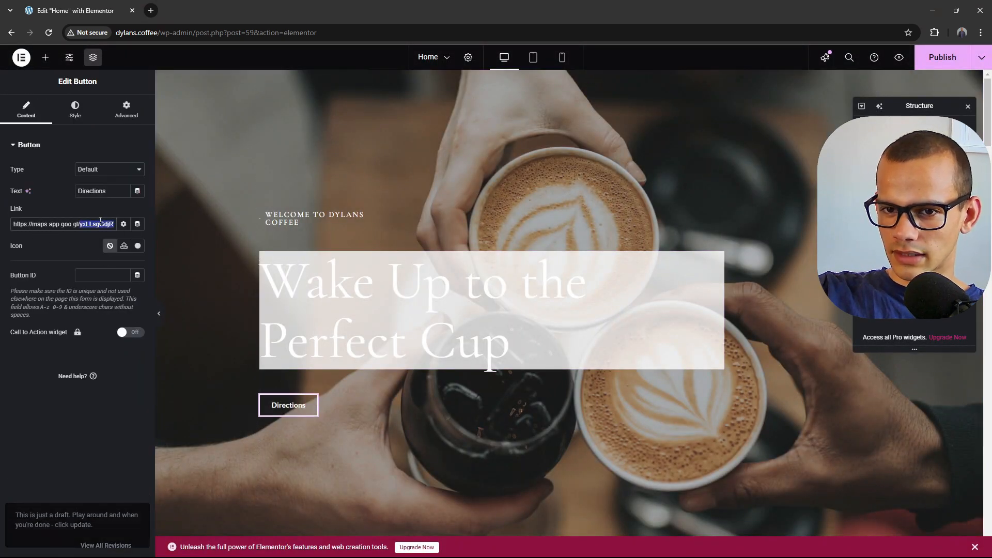
{"action": "key", "text": "BackSpace"}
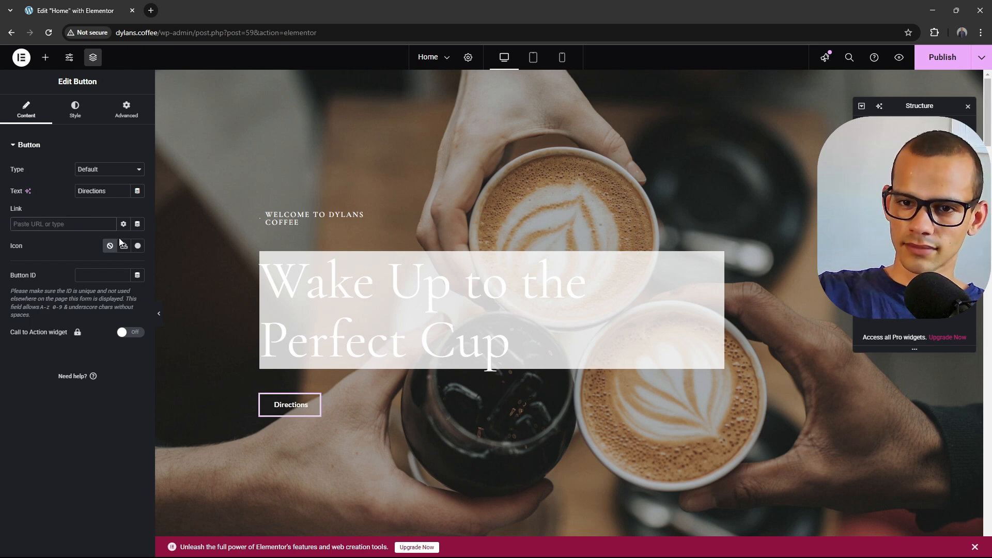
- Add the CSS class popmake-581 to the Directions button, dismiss the preview popup and publish the Home page
{"action": "left_click", "coordinate": [126, 107]}
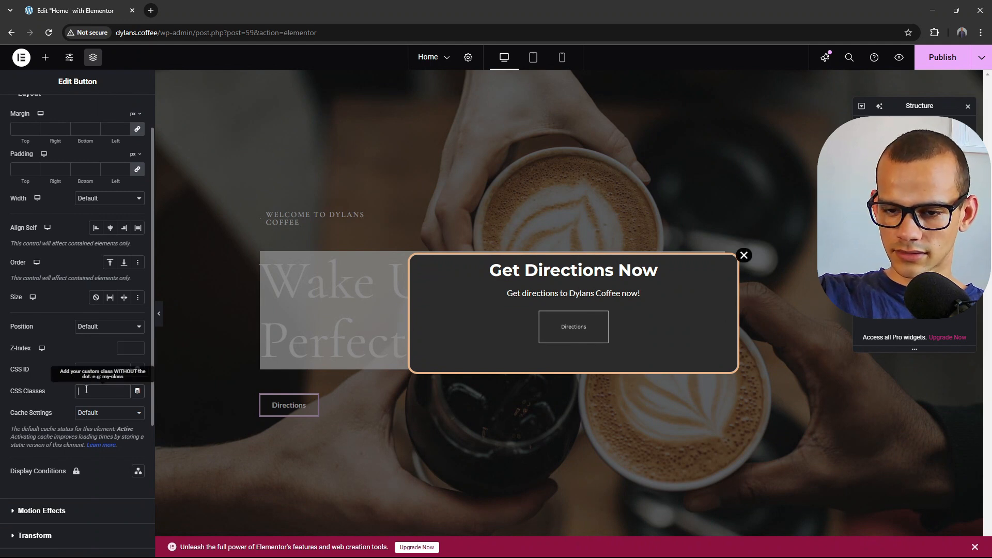
{"action": "key", "text": "ctrl+v"}
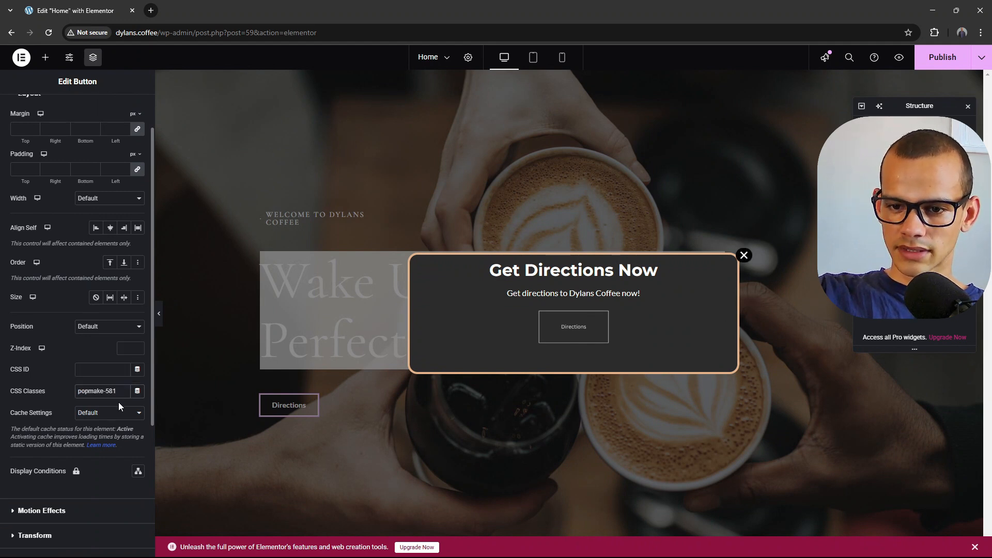
{"action": "left_click", "coordinate": [744, 255]}
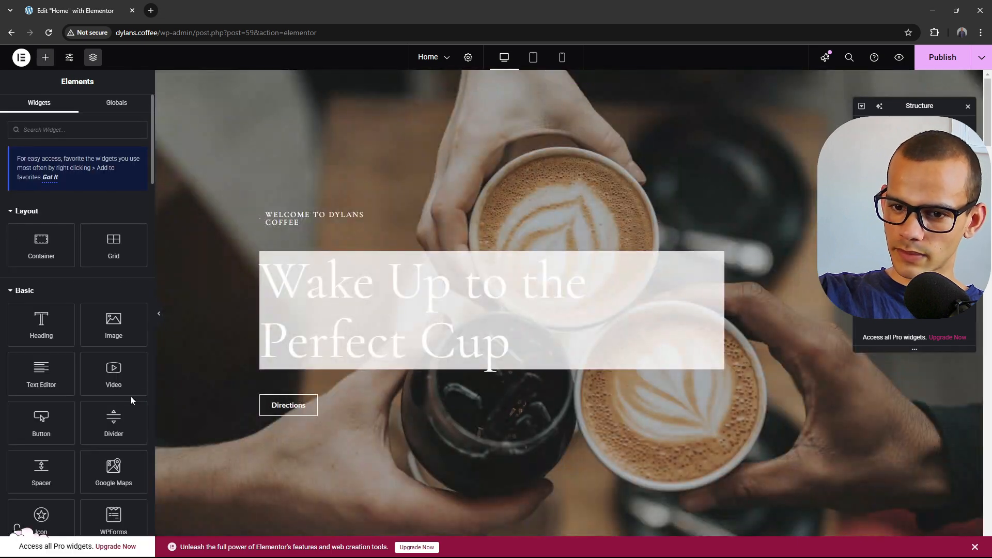
{"action": "left_click", "coordinate": [304, 404]}
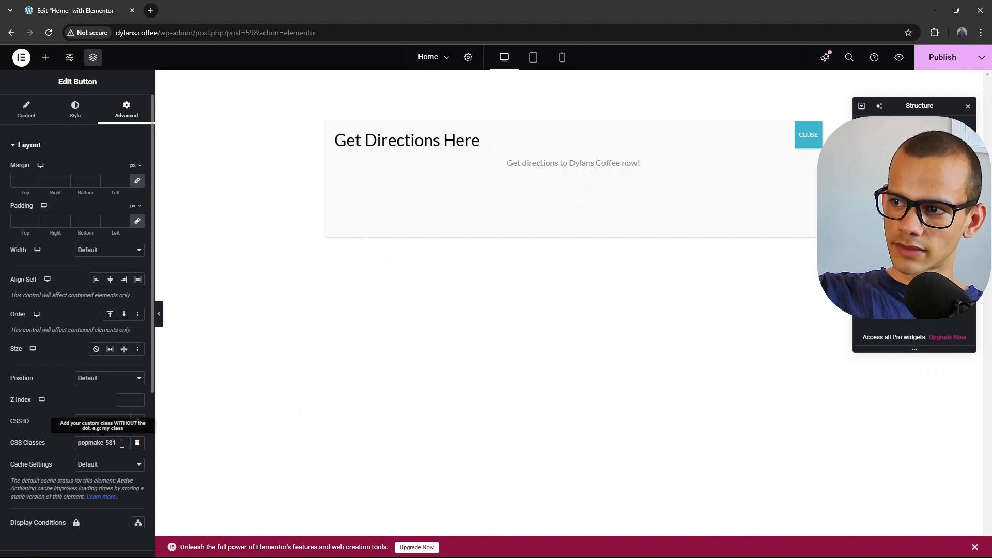
{"action": "left_click", "coordinate": [945, 65]}
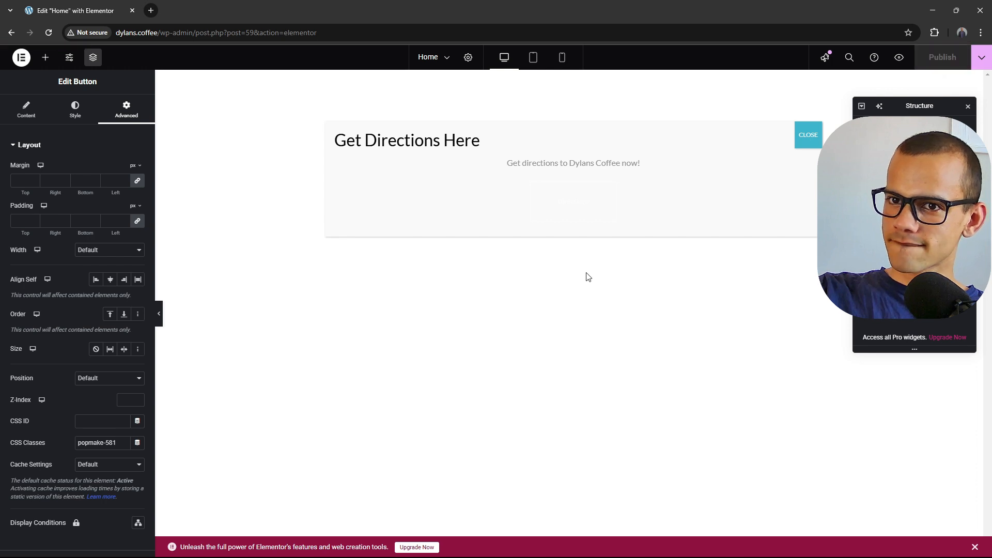
- Exit the Elementor editor to WordPress, leave the page editor without saving and visit the live site
{"action": "left_click", "coordinate": [18, 59]}
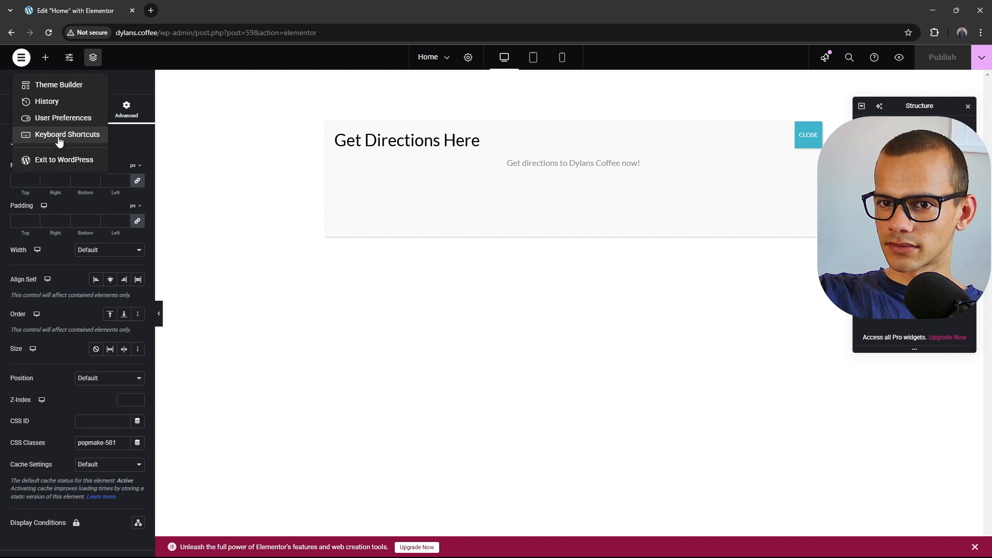
{"action": "left_click", "coordinate": [81, 160]}
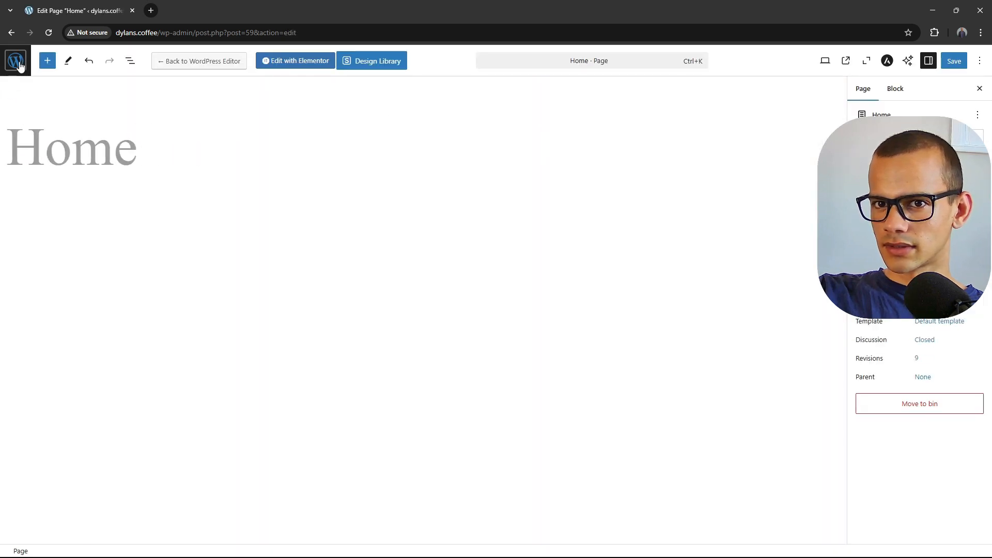
{"action": "left_click", "coordinate": [16, 60]}
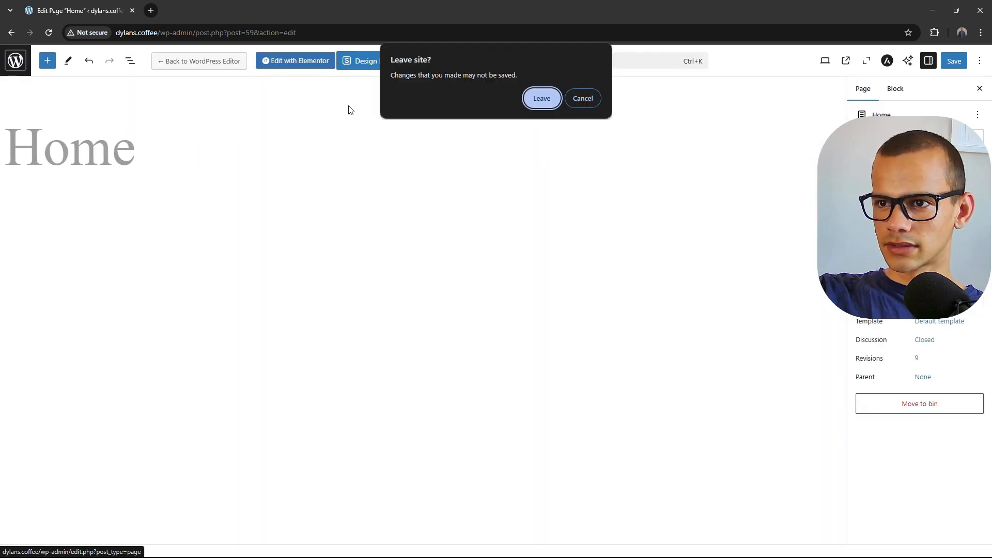
{"action": "left_click", "coordinate": [541, 98]}
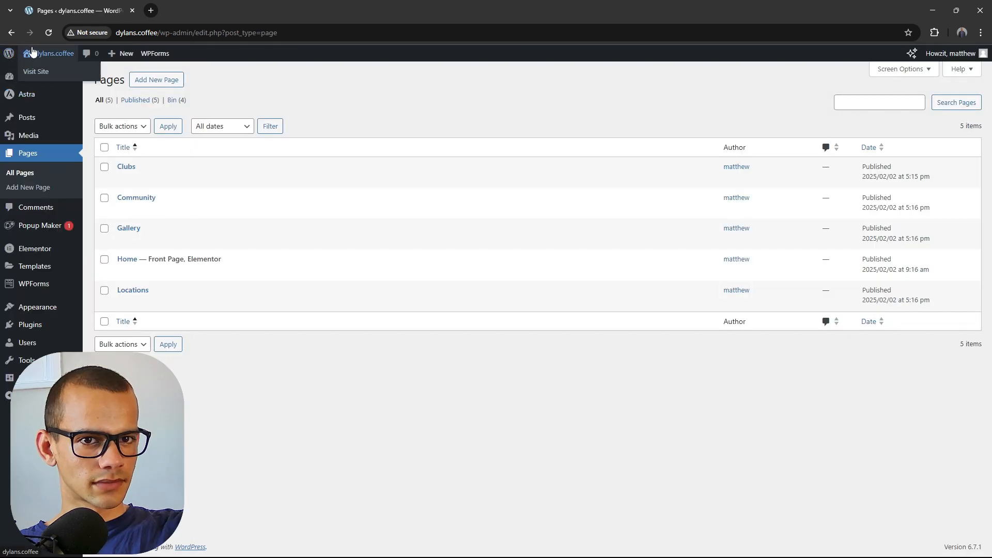
{"action": "left_click", "coordinate": [37, 68]}
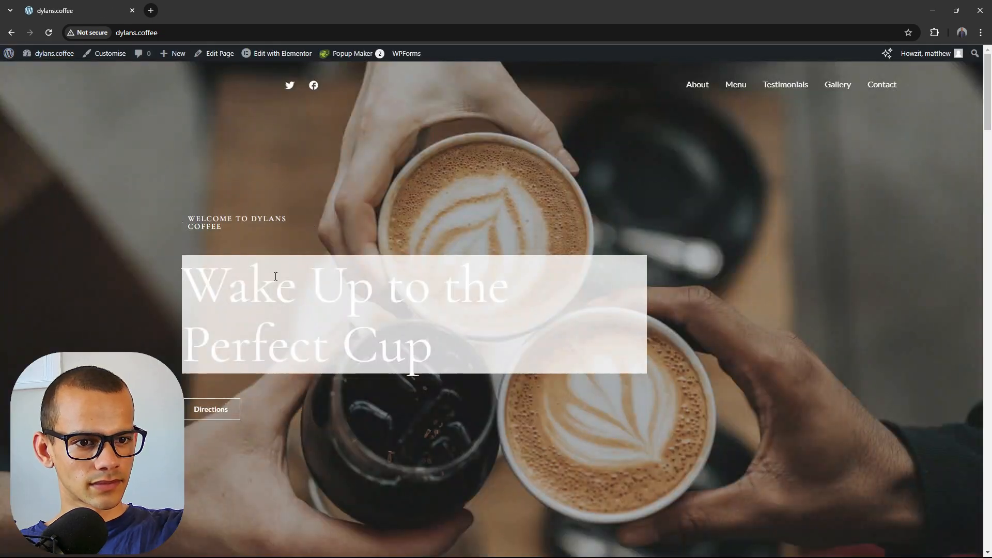
- Test the click popup with the hero Directions button on the live site and close the open popups
{"action": "left_click", "coordinate": [212, 411]}
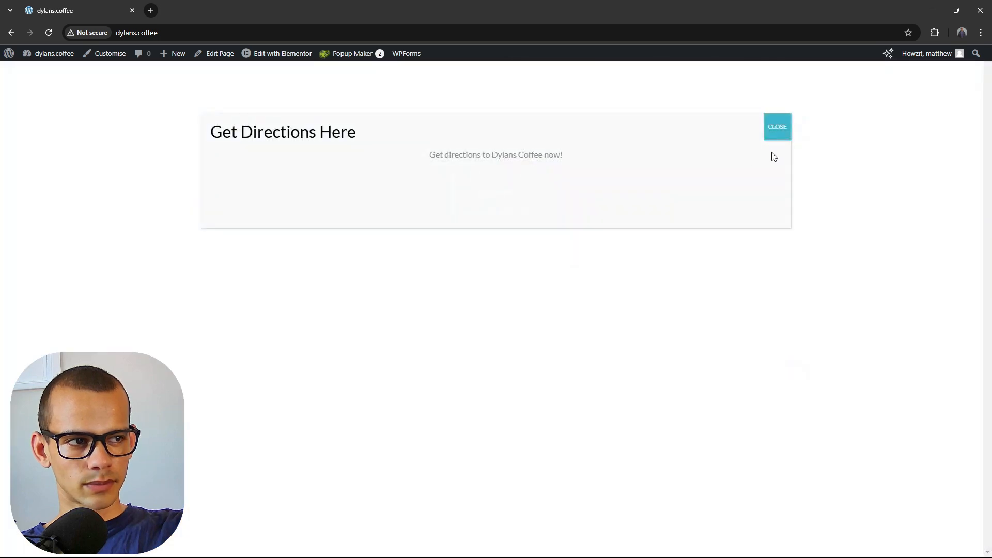
{"action": "left_click", "coordinate": [779, 132]}
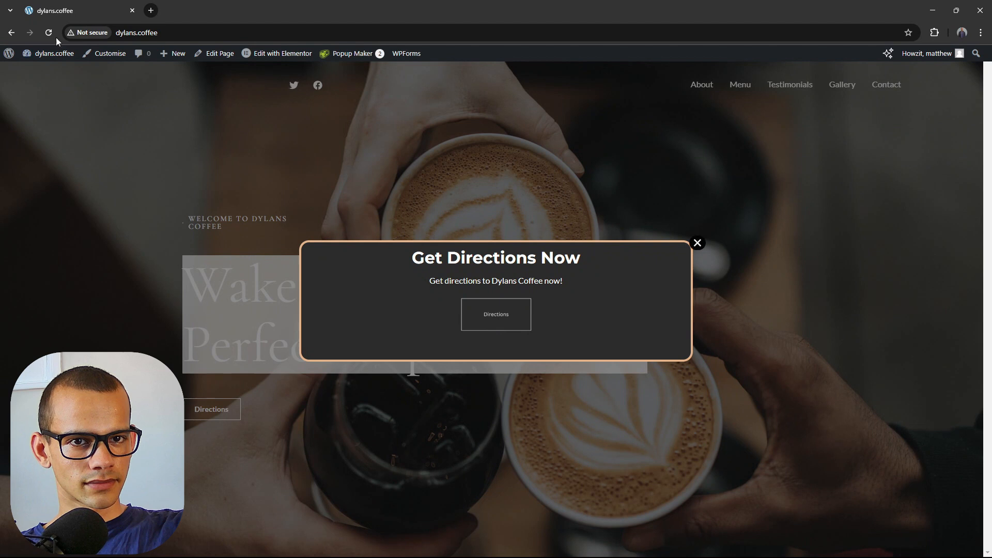
{"action": "left_click", "coordinate": [699, 243]}
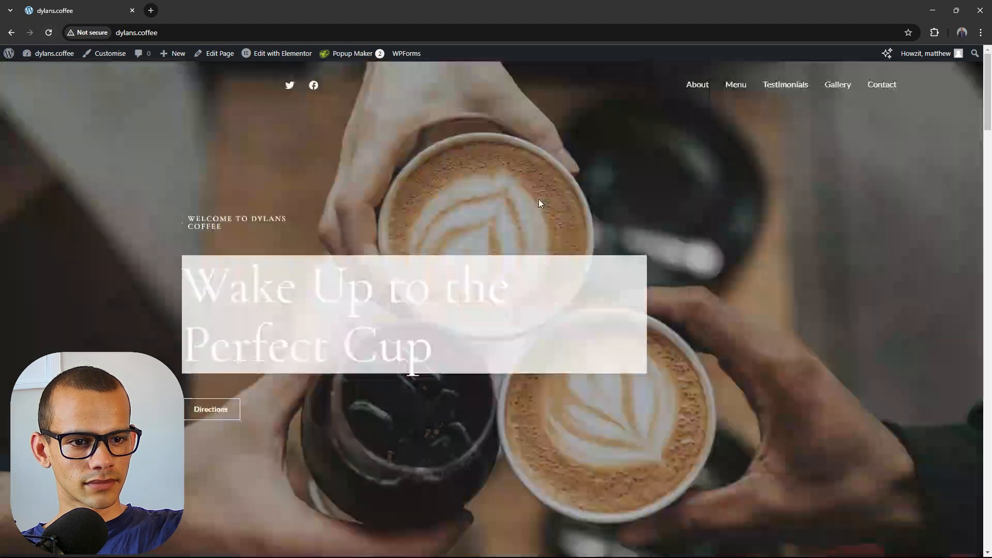
- Return to the WordPress dashboard and open the click popup from the list of all popups for editing
{"action": "left_click", "coordinate": [38, 57]}
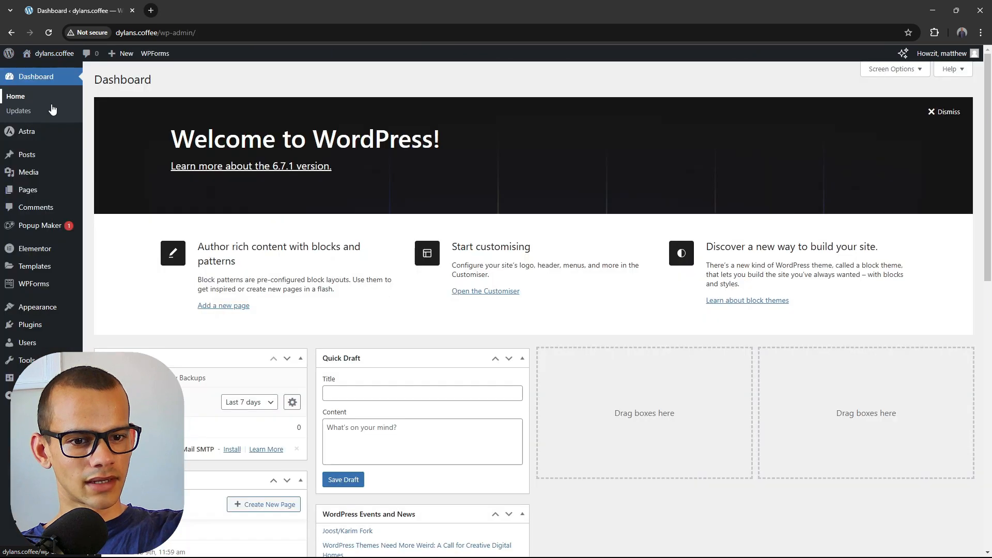
{"action": "mouse_move", "coordinate": [31, 255]}
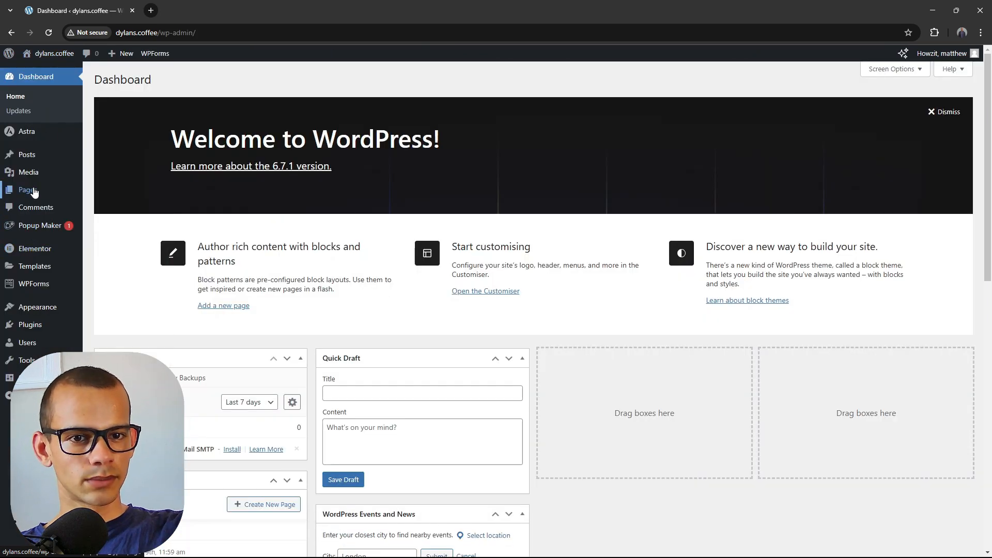
{"action": "mouse_move", "coordinate": [60, 232]}
{"action": "left_click", "coordinate": [105, 228]}
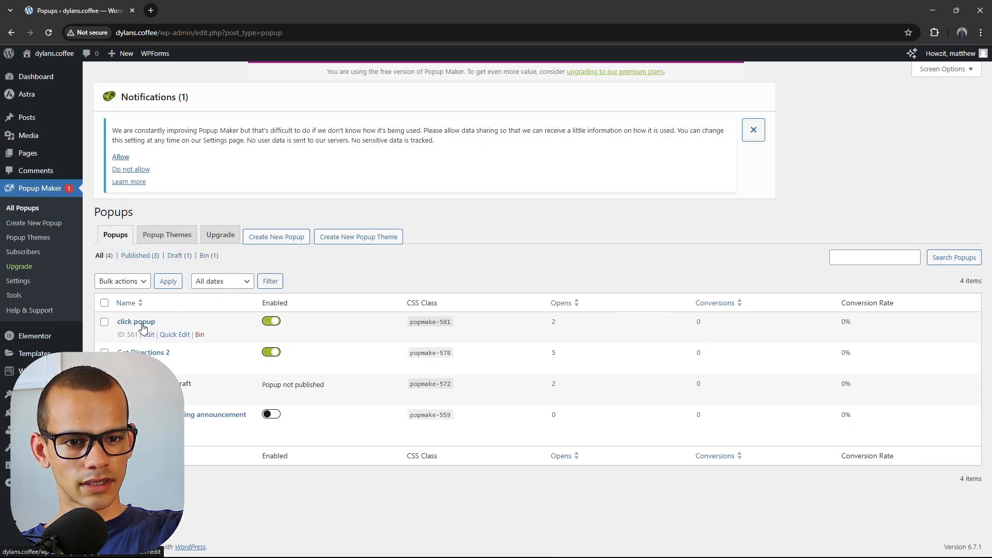
{"action": "left_click", "coordinate": [136, 321]}
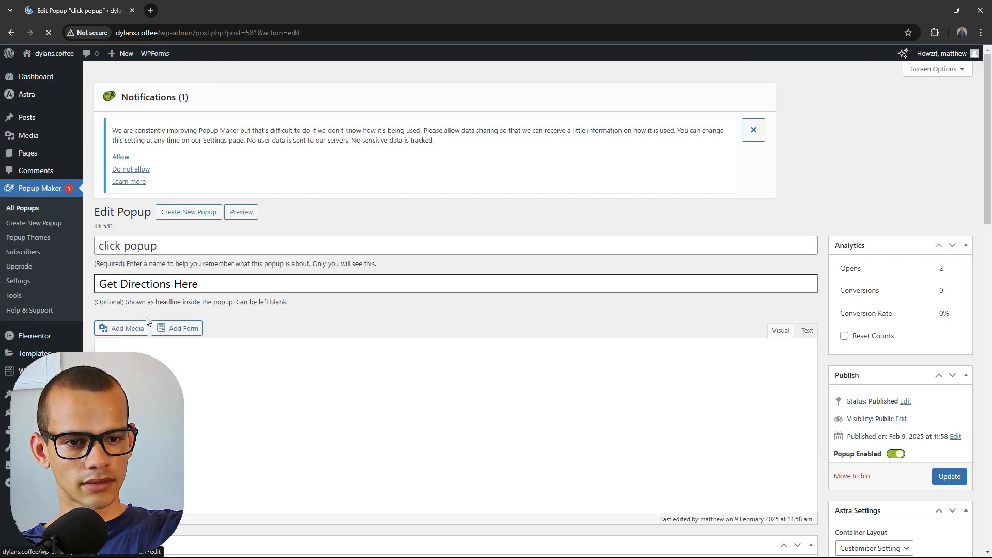
- Change the click popup's display theme to Hello Box and update the popup
{"action": "scroll", "coordinate": [360, 361], "scroll_direction": "down", "scroll_amount": 7}
{"action": "left_click", "coordinate": [119, 257]}
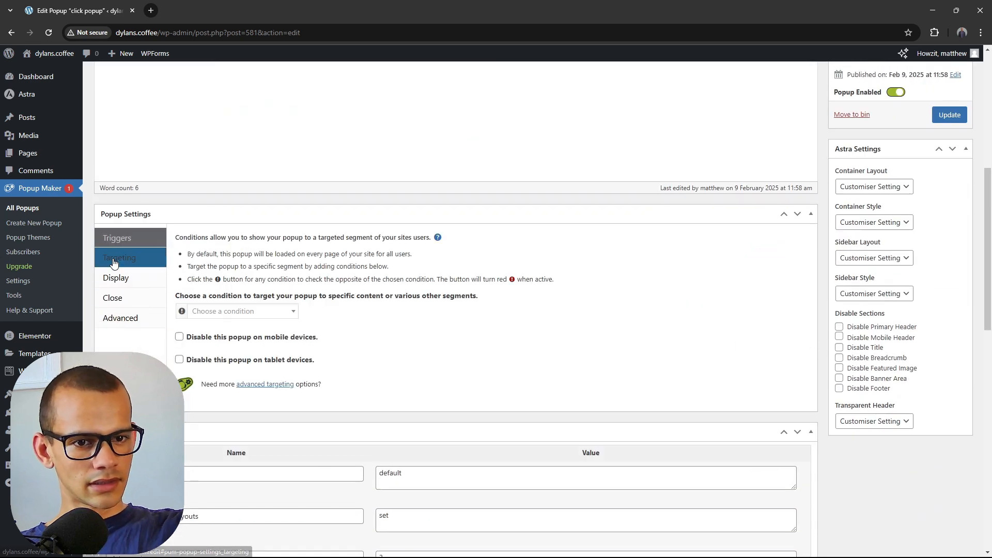
{"action": "left_click", "coordinate": [116, 277]}
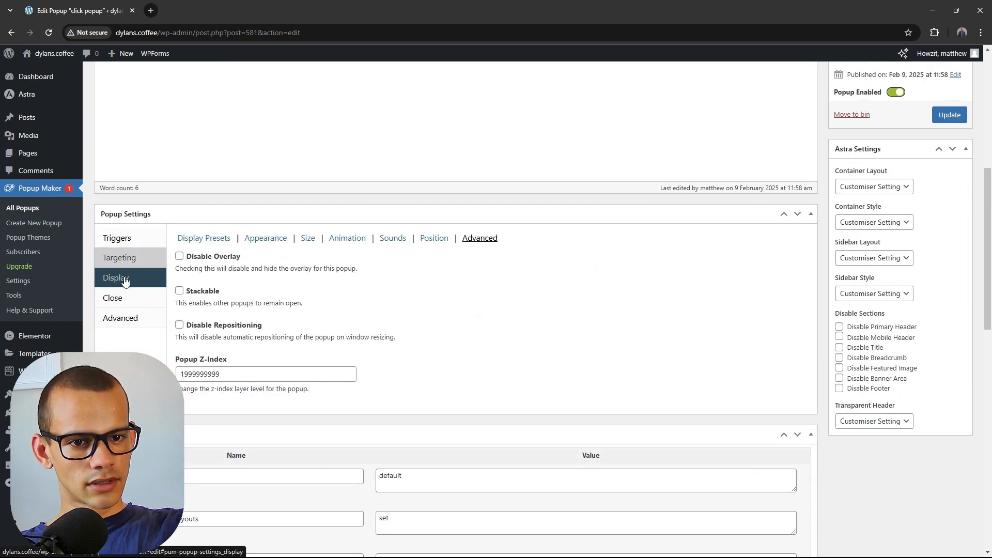
{"action": "left_click", "coordinate": [254, 239]}
{"action": "left_click", "coordinate": [234, 274]}
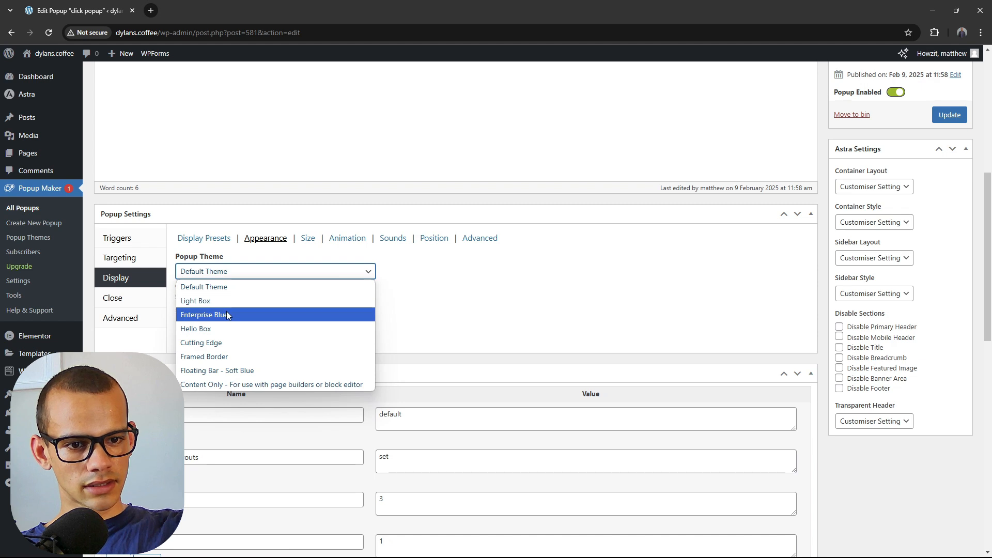
{"action": "left_click", "coordinate": [221, 333]}
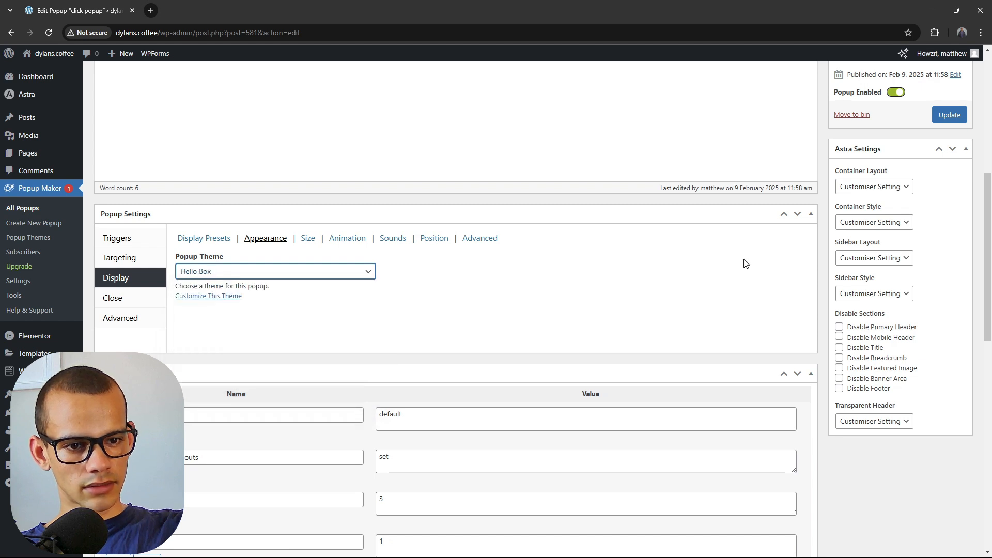
{"action": "left_click", "coordinate": [944, 117]}
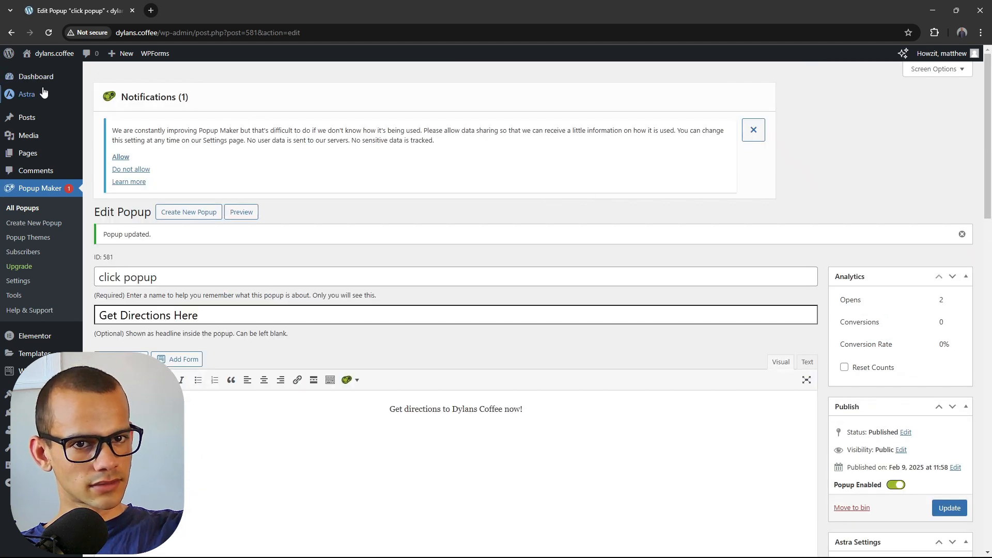
- Check the restyled click popup on the live site and close it
{"action": "left_click", "coordinate": [52, 56]}
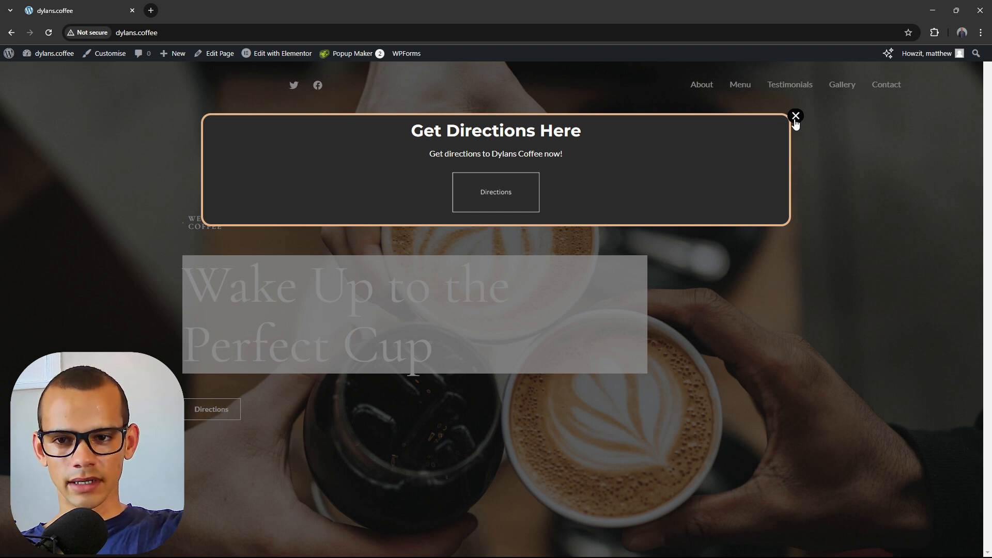
{"action": "left_click", "coordinate": [795, 117]}
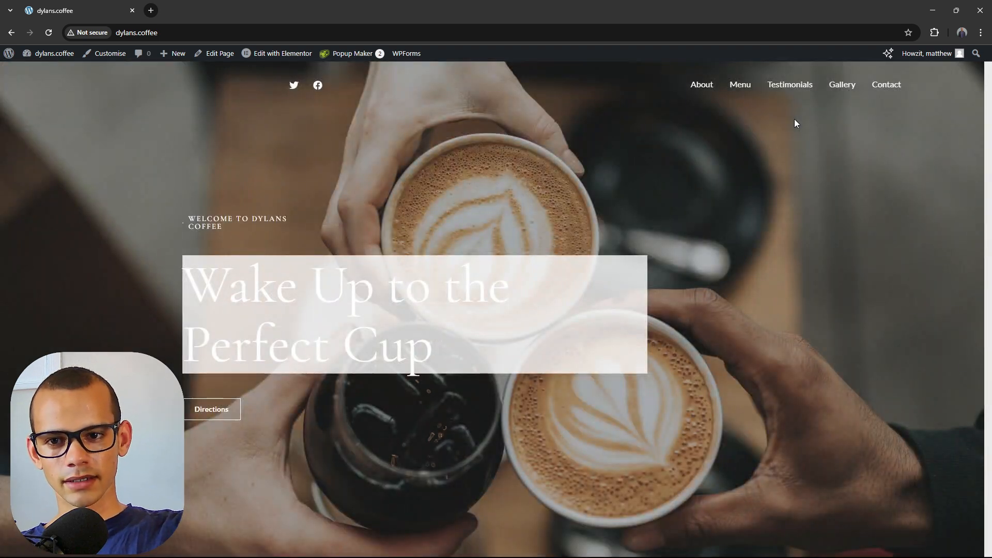